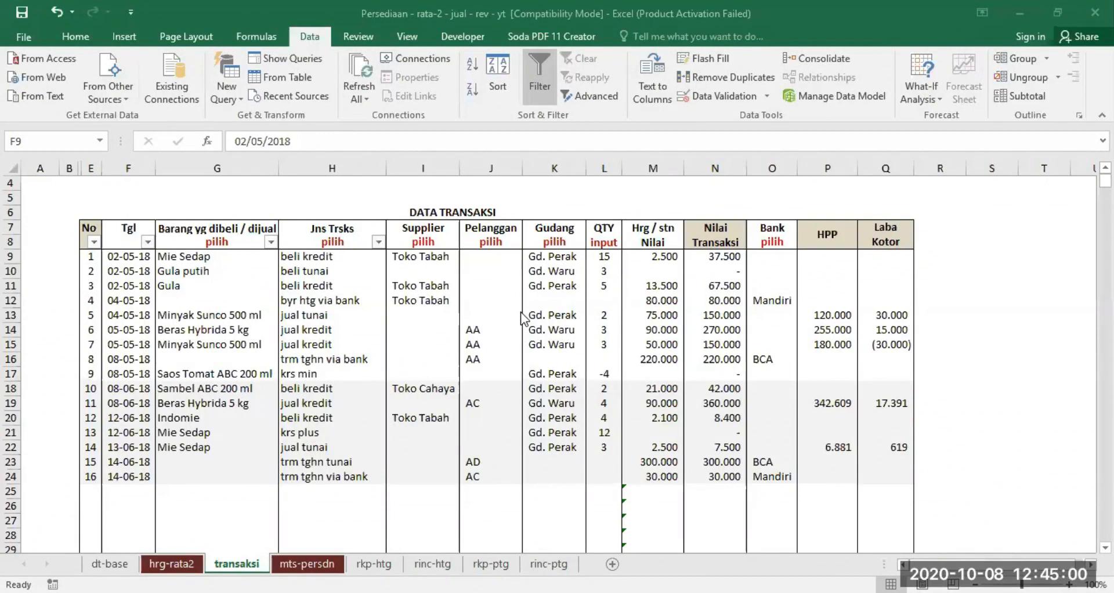
left_click(1021, 408)
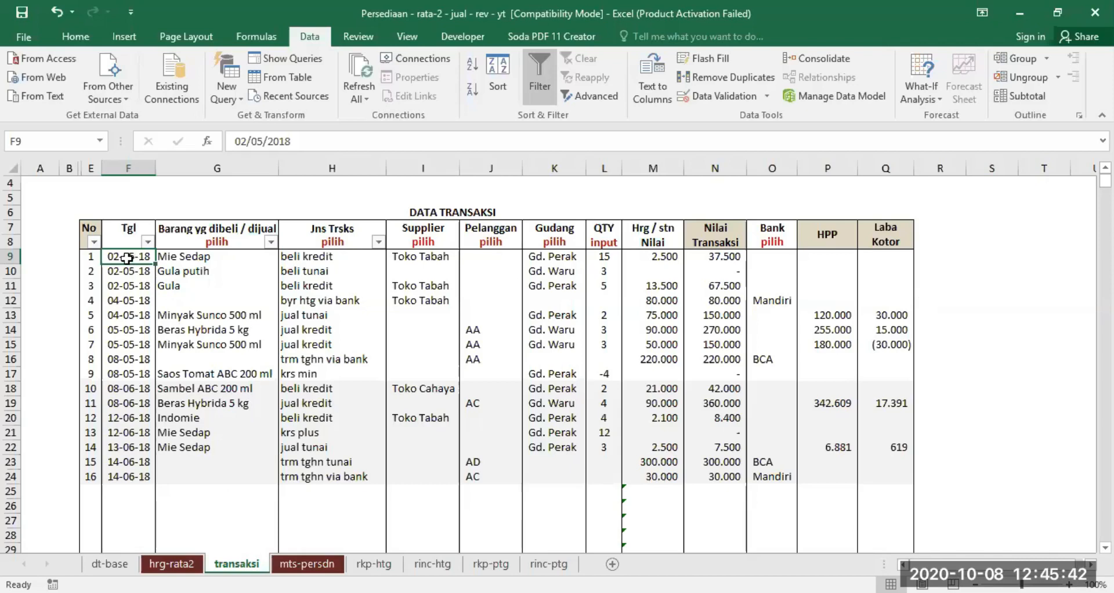
left_click_drag(127, 258, 131, 370)
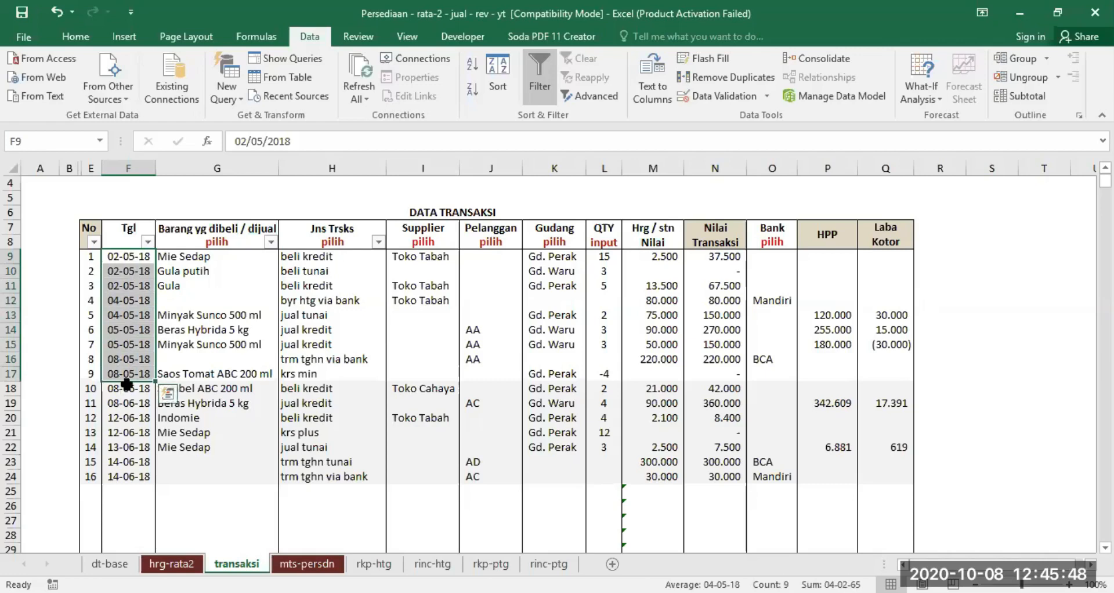
left_click_drag(127, 385, 128, 460)
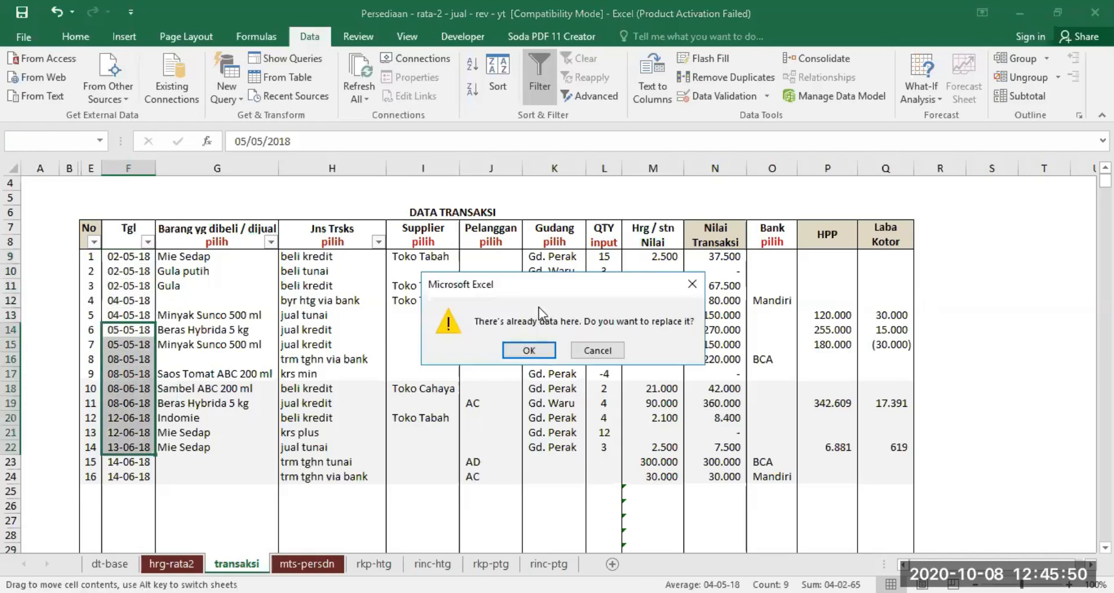
left_click(597, 350)
left_click(148, 519)
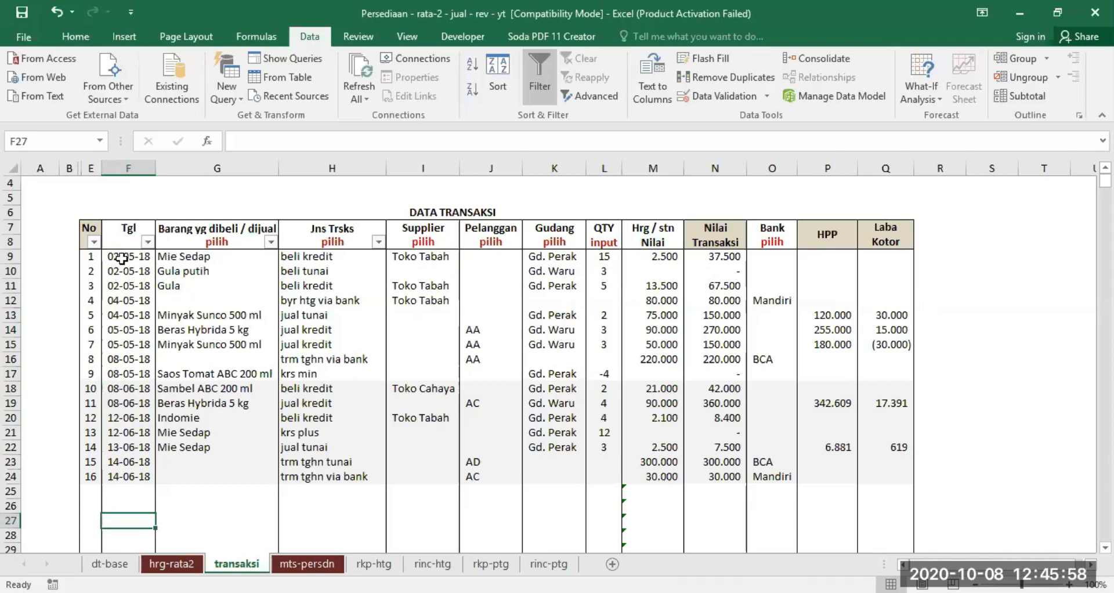
- Examine the item, transaction type, supplier, warehouse and quantity of the first transaction in row 9
left_click(195, 255)
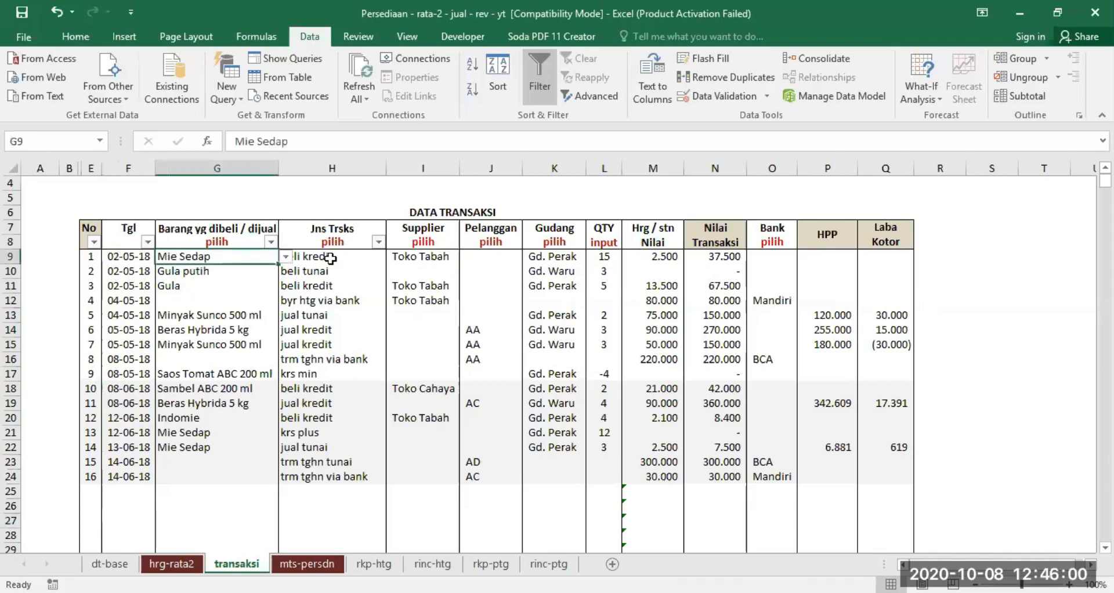
left_click(347, 284)
left_click(307, 257)
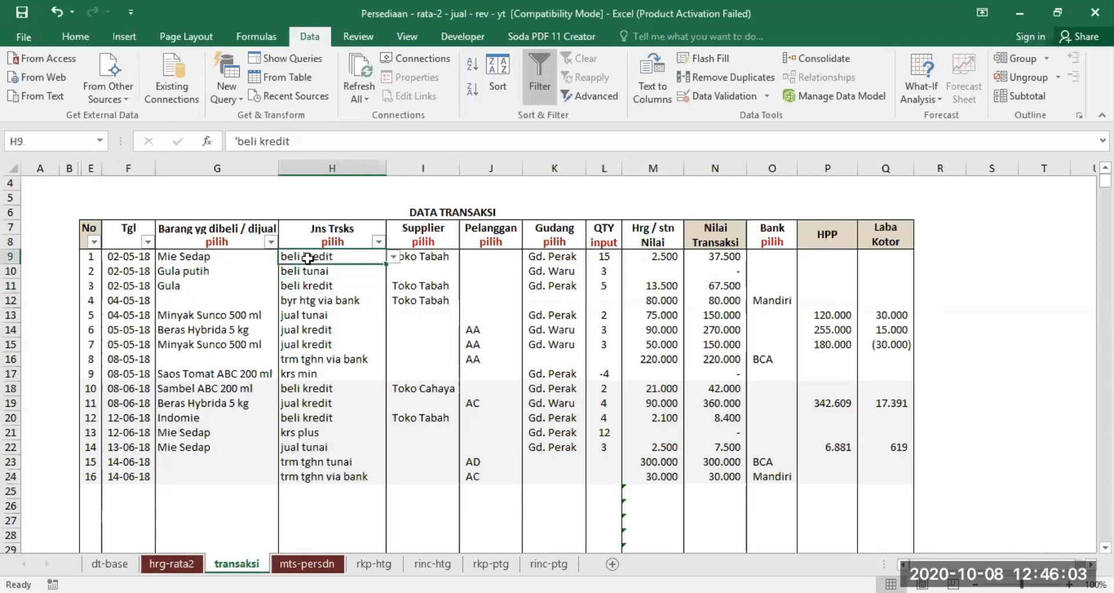
left_click(430, 261)
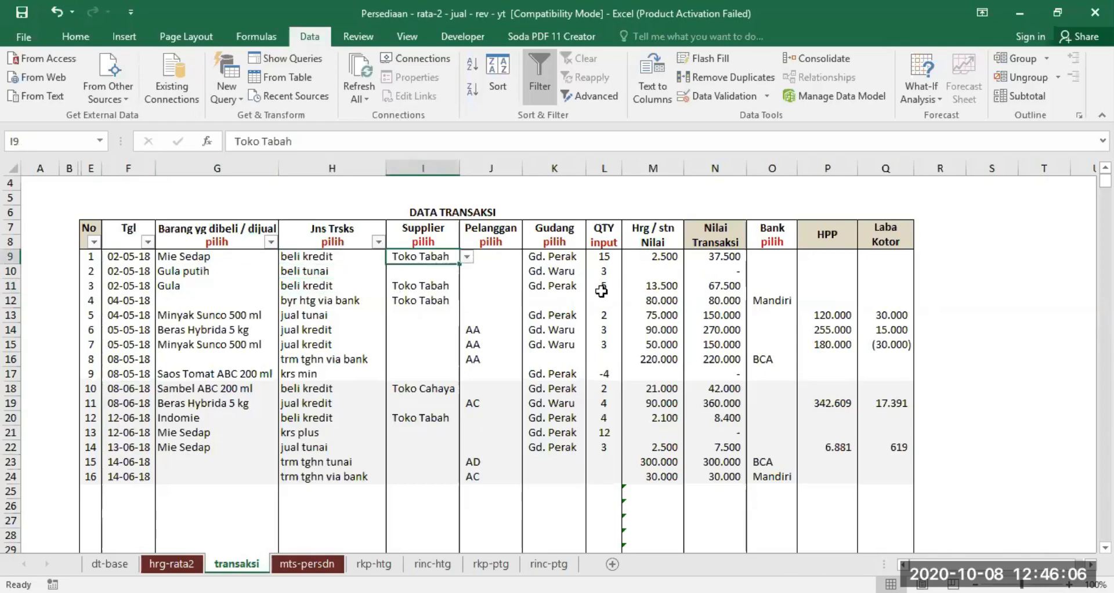
left_click(605, 255)
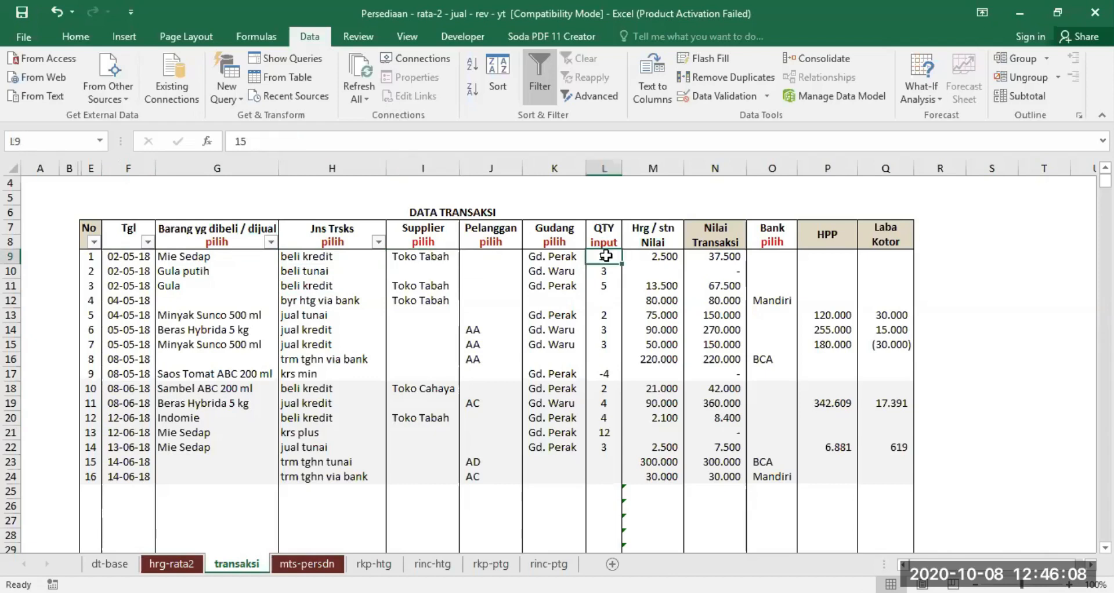
left_click(201, 253)
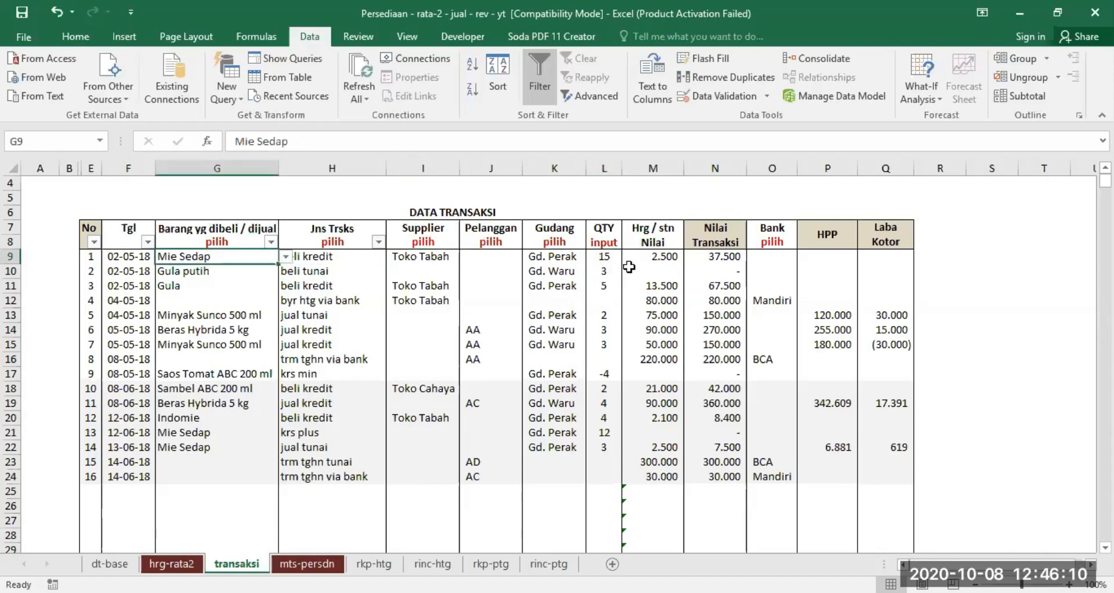
left_click(543, 253)
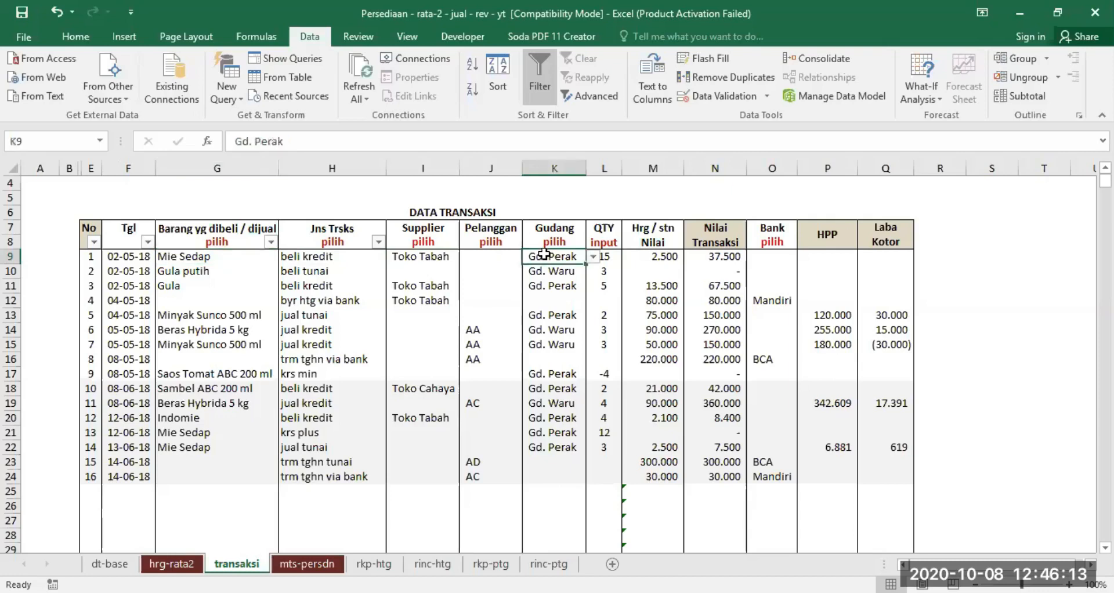
left_click(611, 256)
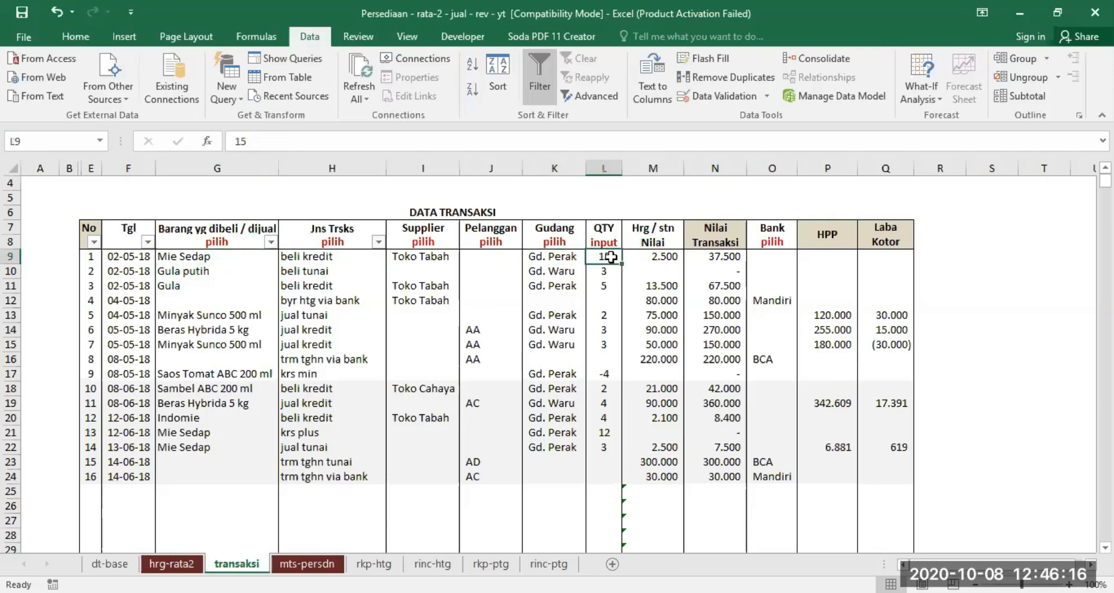
- Clear the GUDANG selection on the mts-persdn sheet and check Mie Sedap's total purchase quantity
left_click(308, 563)
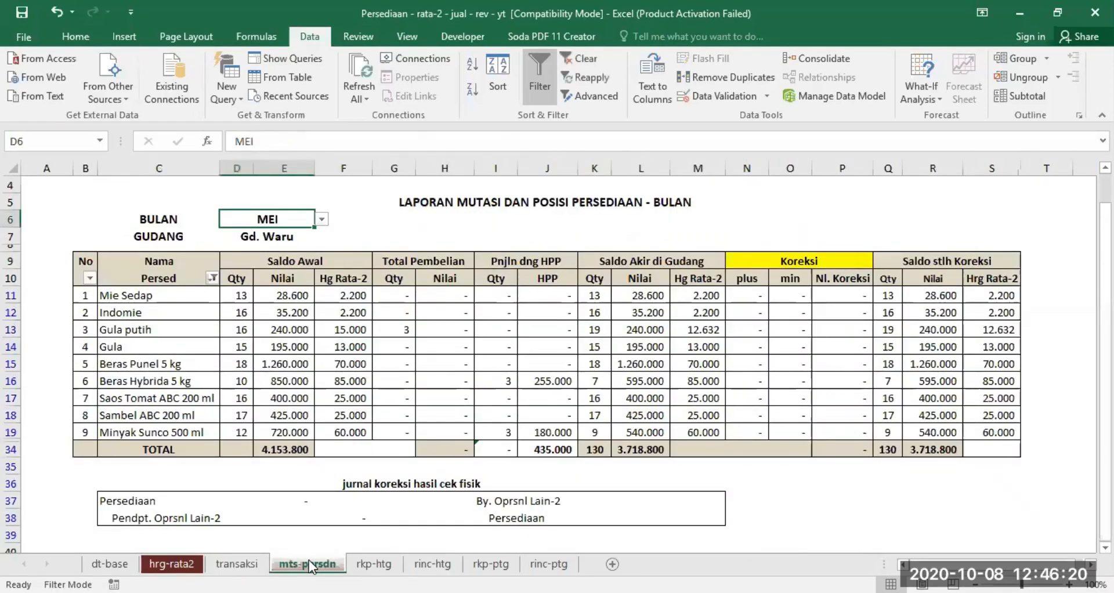
left_click(264, 237)
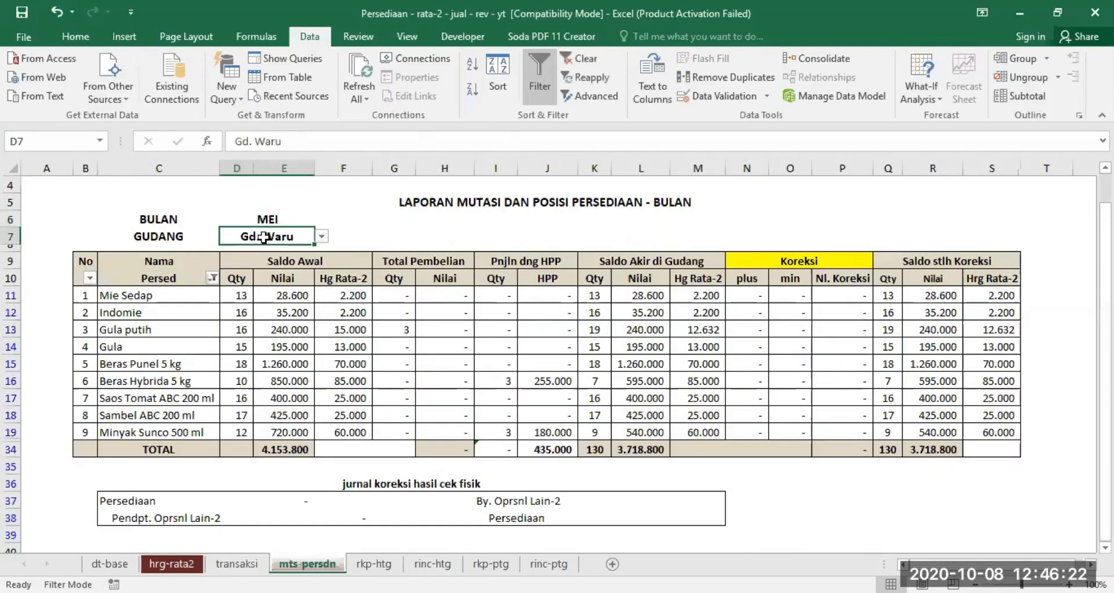
key("Delete")
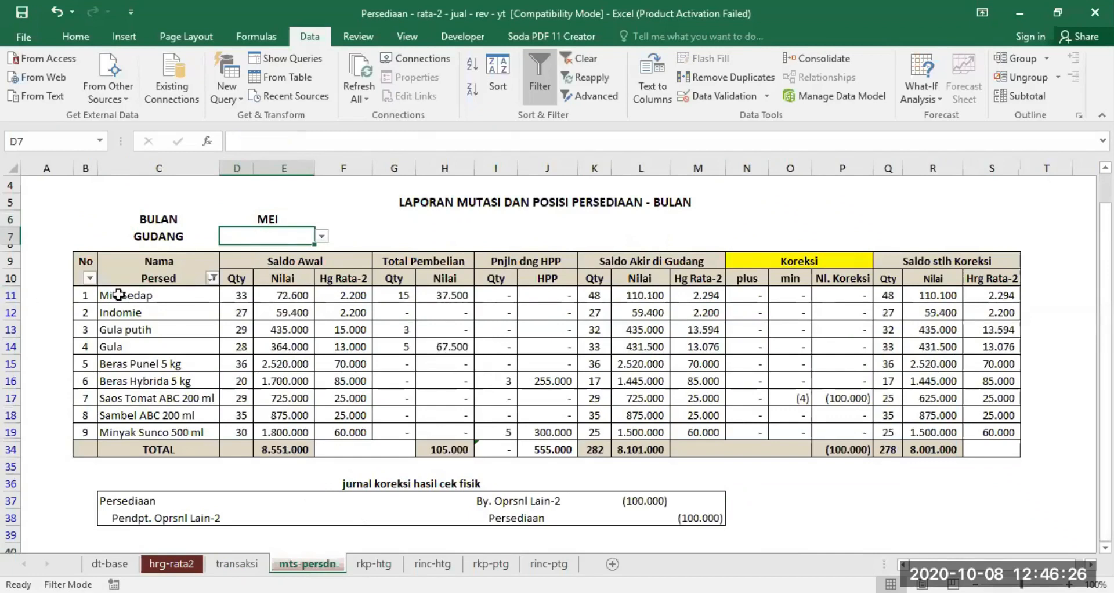
left_click_drag(100, 297, 397, 296)
left_click(395, 296)
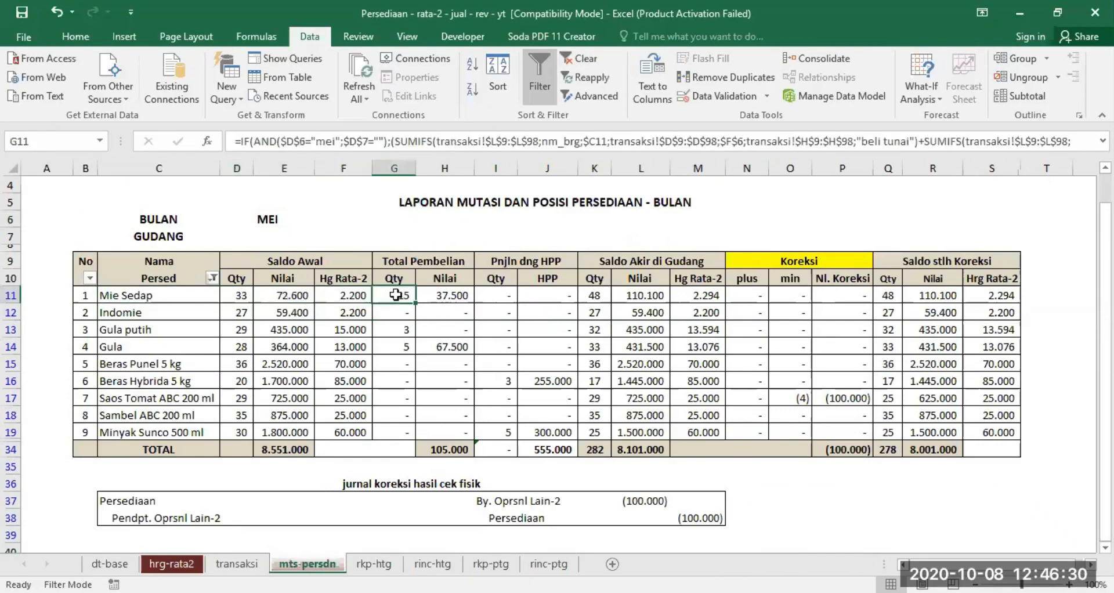
- Compare the Gula putih and Gula purchases in the transaksi sheet with their purchase quantities in the mts-persdn report
left_click(236, 563)
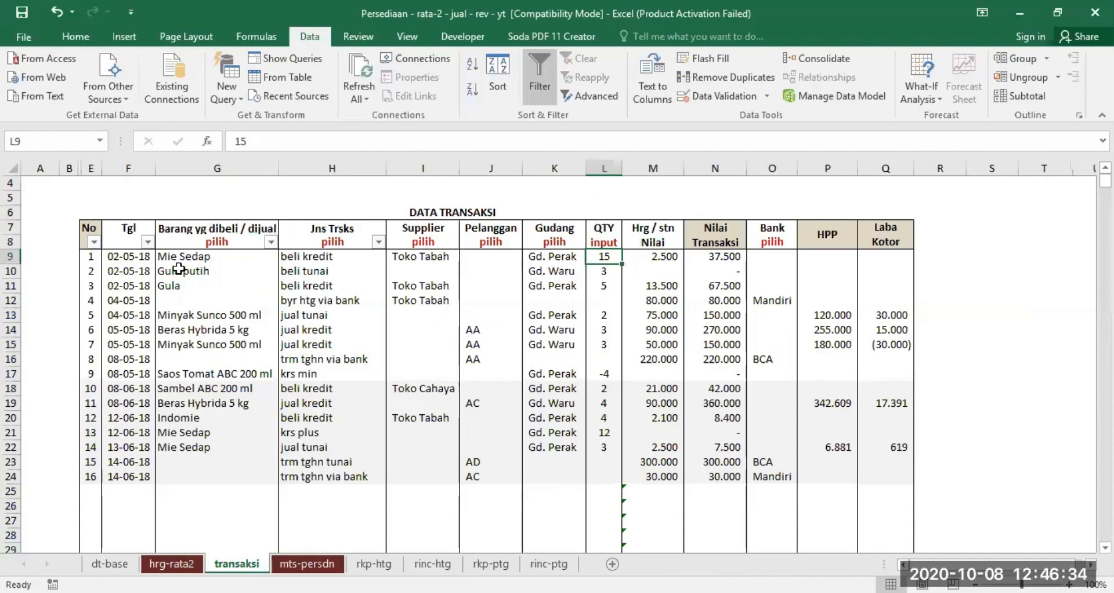
left_click_drag(177, 270, 325, 282)
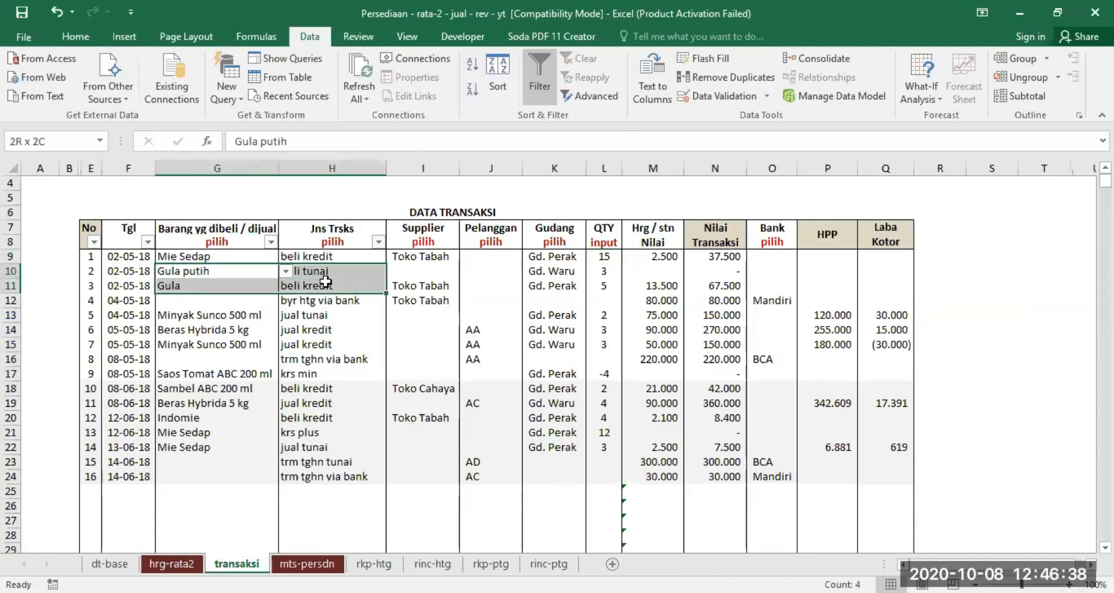
left_click_drag(325, 282, 606, 273)
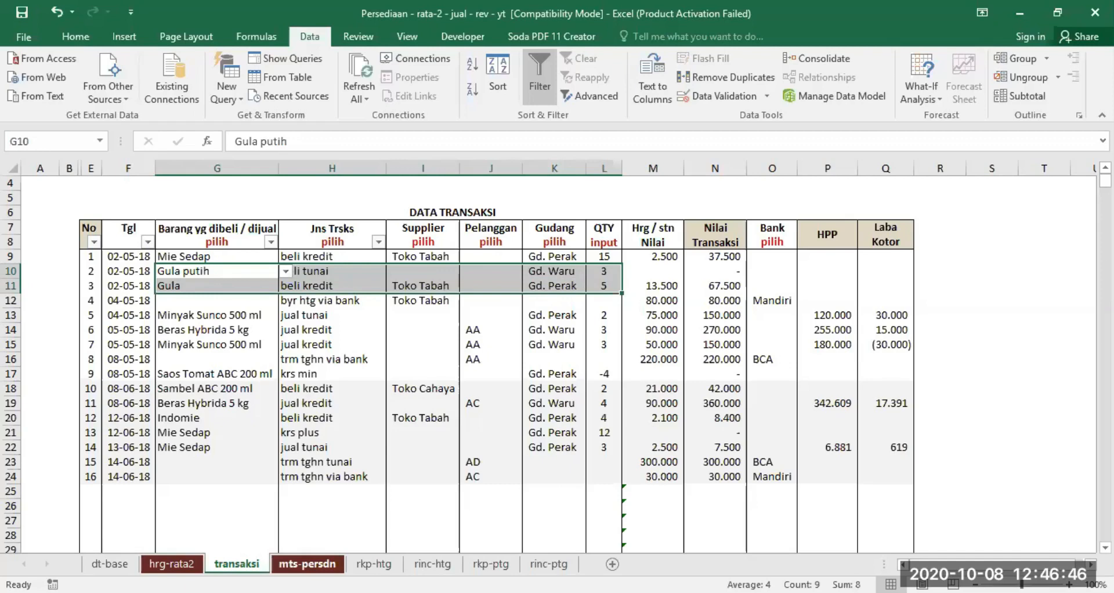
left_click(307, 563)
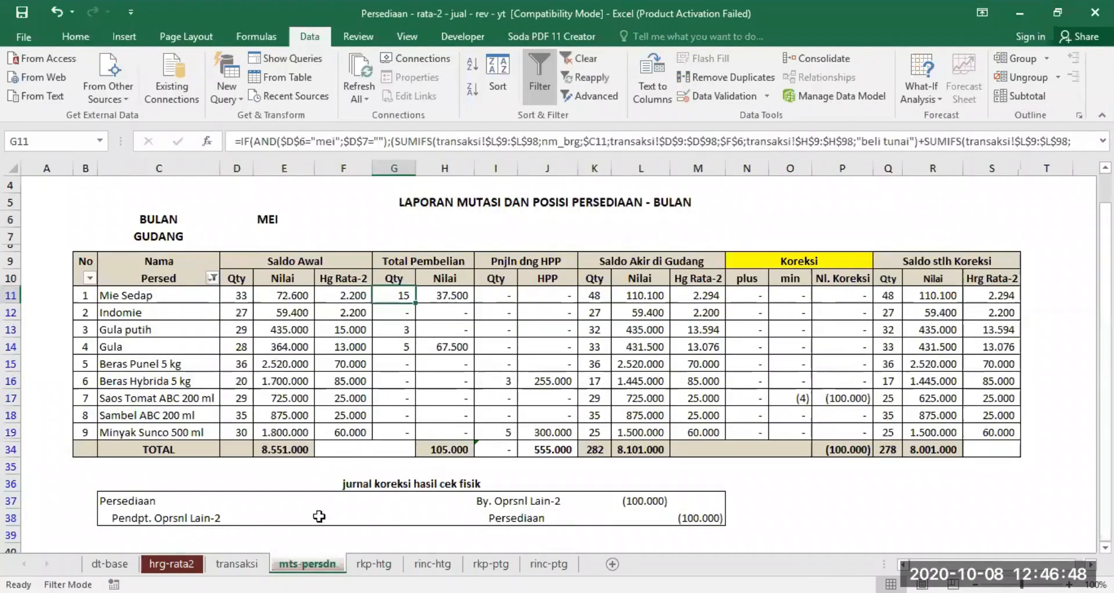
left_click(128, 329)
left_click_drag(315, 333, 388, 332)
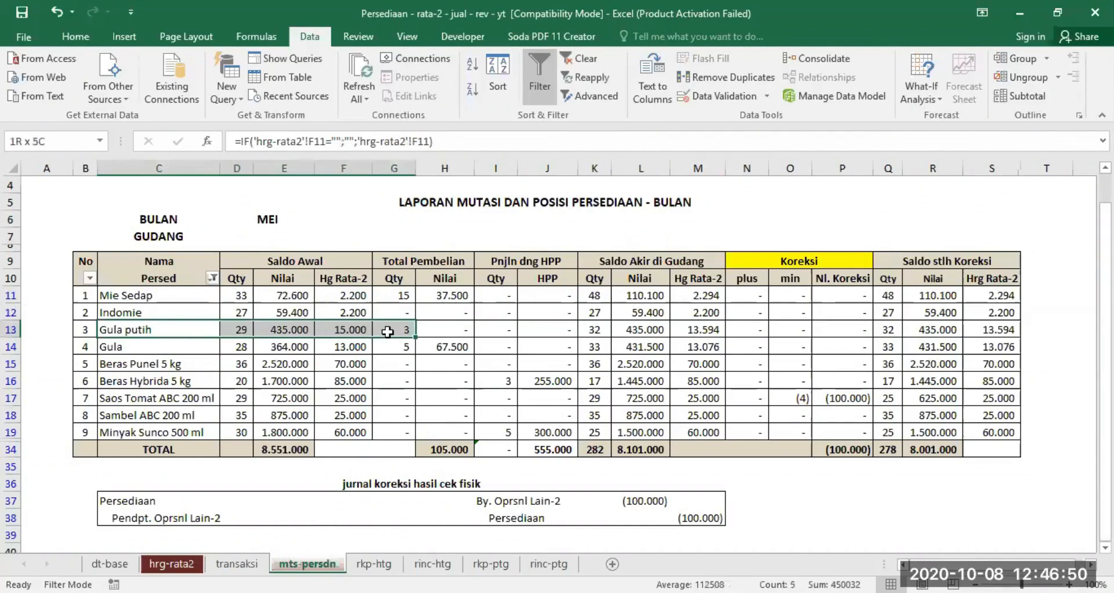
left_click_drag(133, 346, 391, 343)
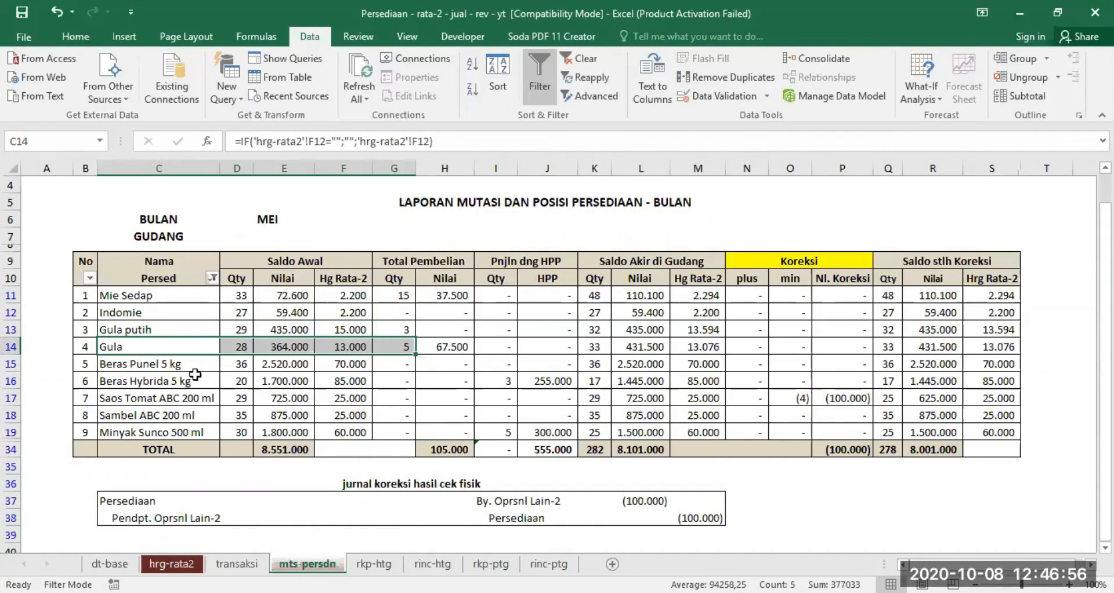
left_click(284, 477)
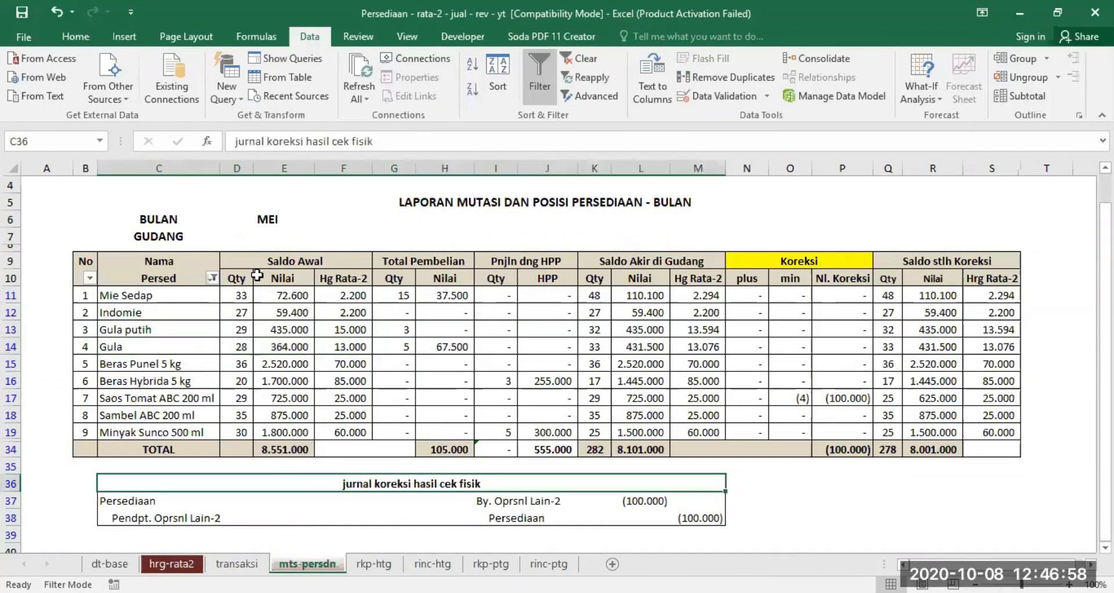
- Revisit the transaksi sheet, then examine the Saldo Awal quantities of all items on mts-persdn with no warehouse selected
left_click(237, 563)
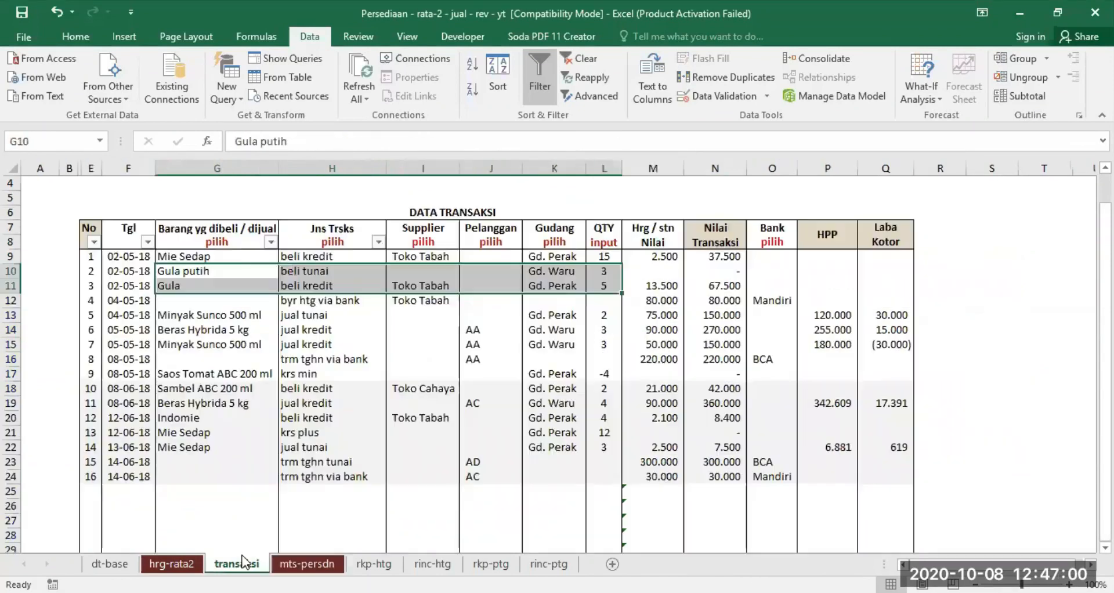
left_click(421, 349)
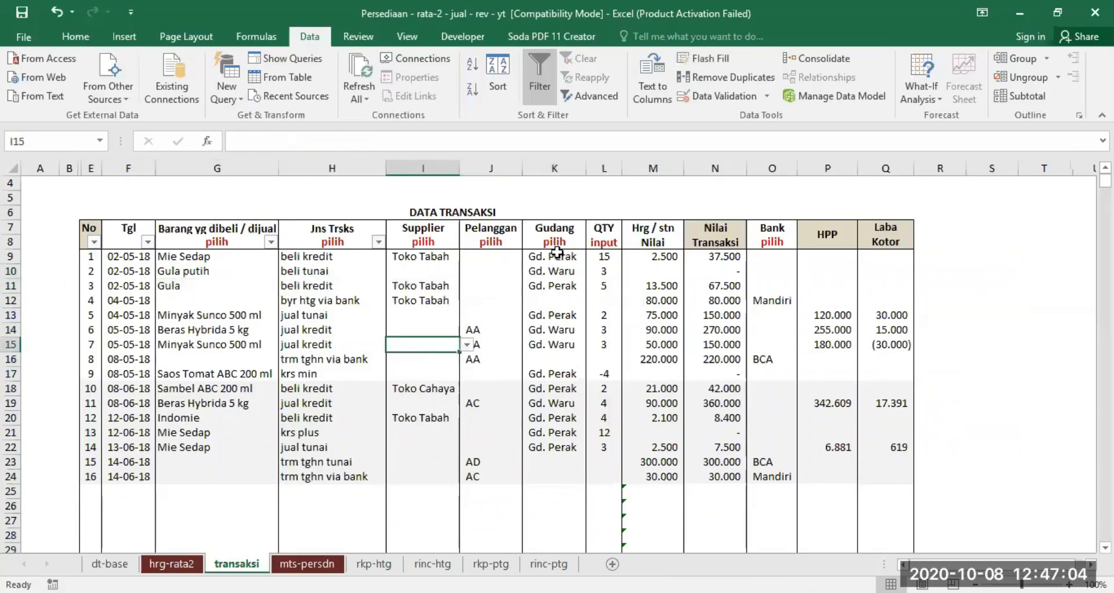
left_click(322, 563)
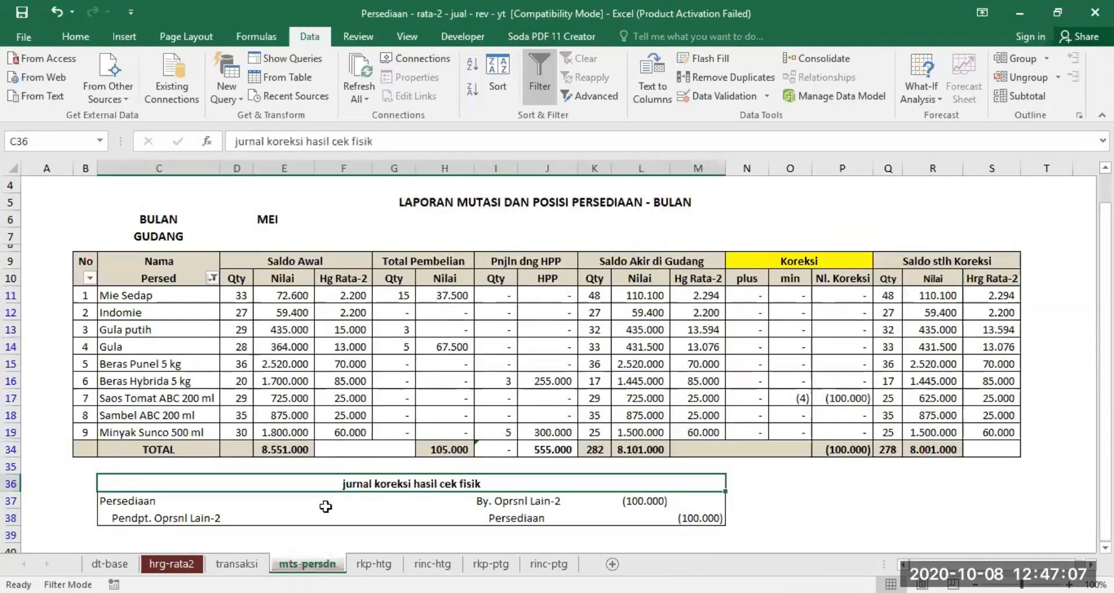
left_click(260, 235)
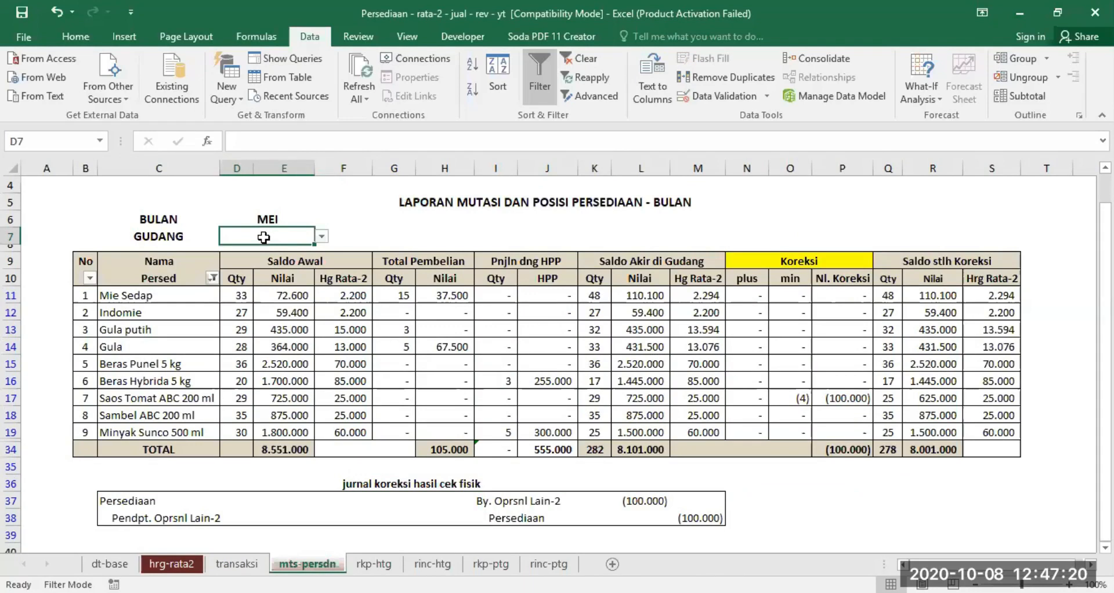
left_click(238, 277)
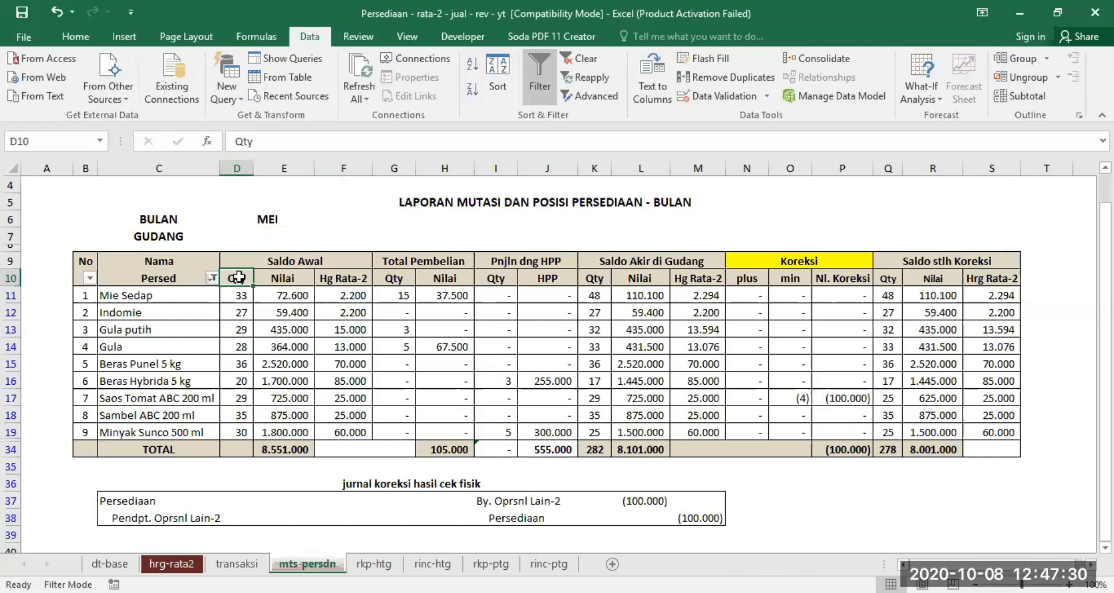
left_click_drag(238, 296, 238, 427)
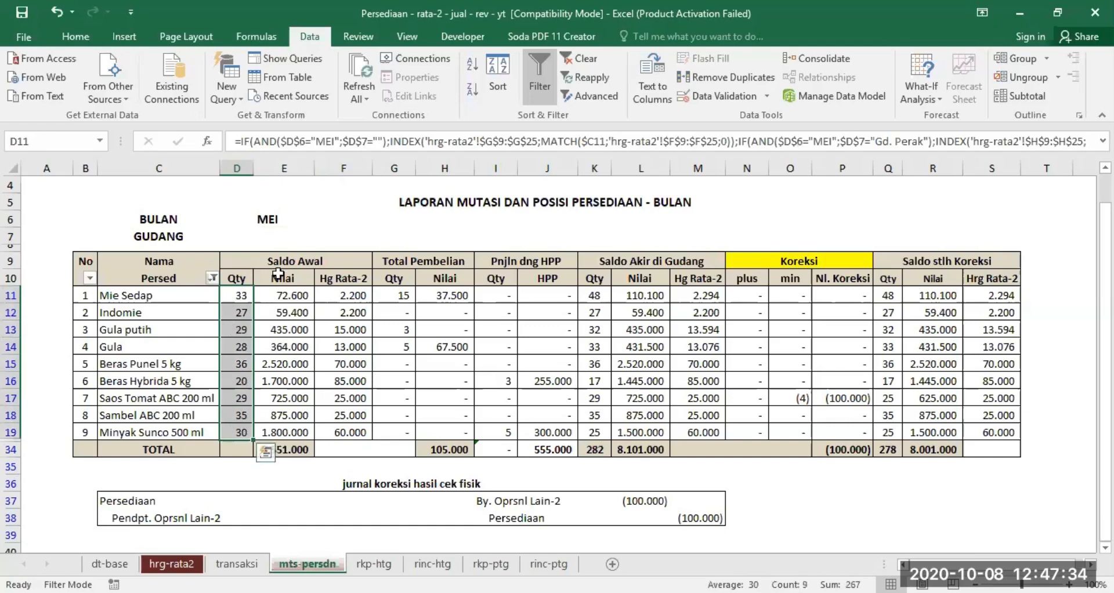
- Set GUDANG to Gd. Perak in the mts-persdn report and check the Saldo Awal quantities of all items
left_click(266, 239)
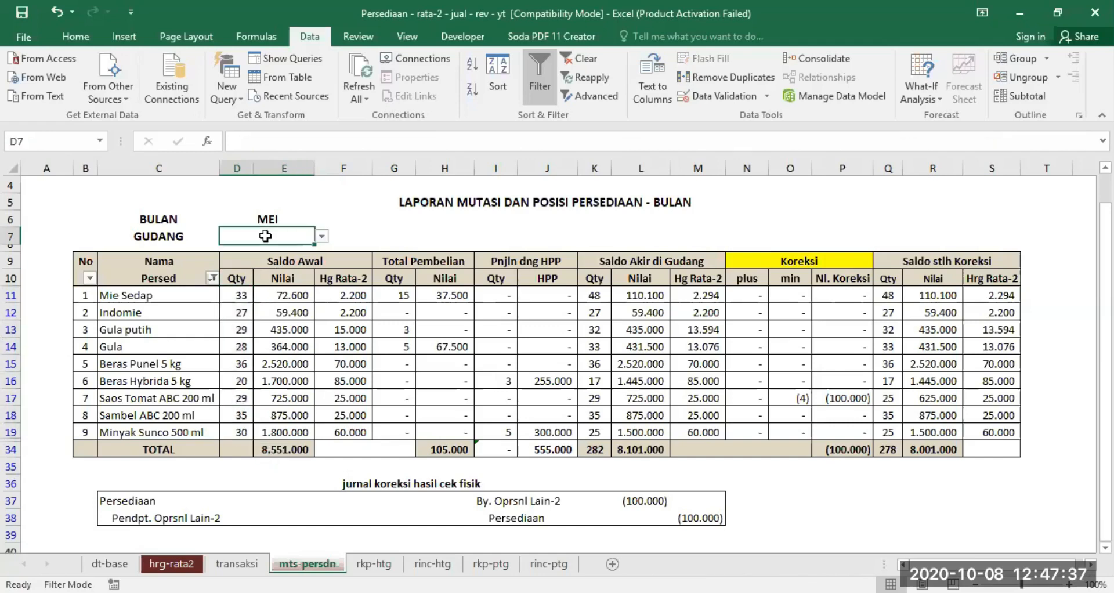
left_click(320, 236)
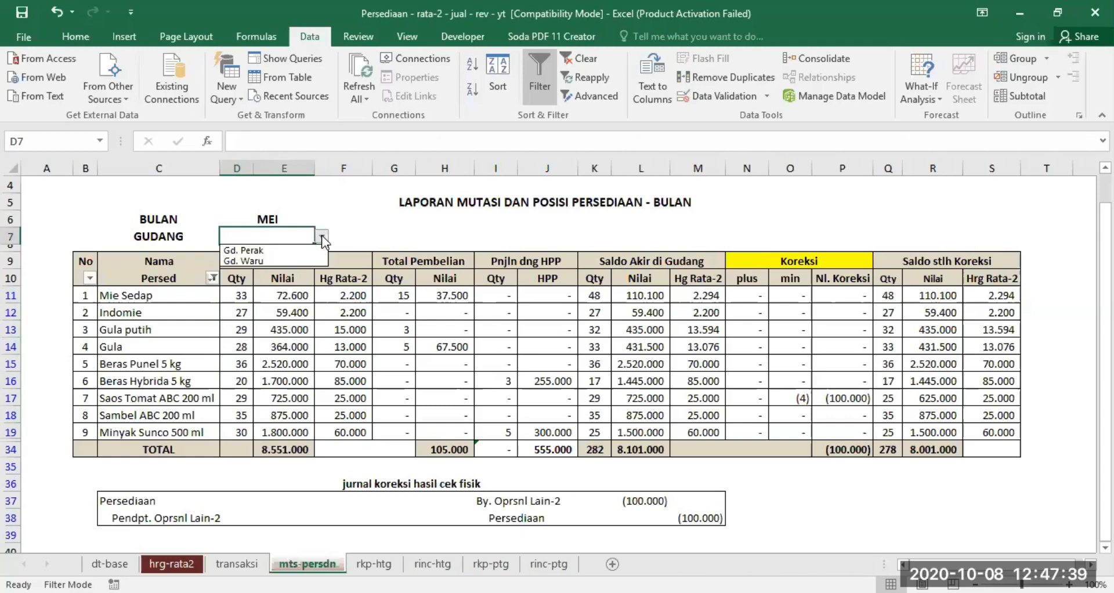
left_click(281, 249)
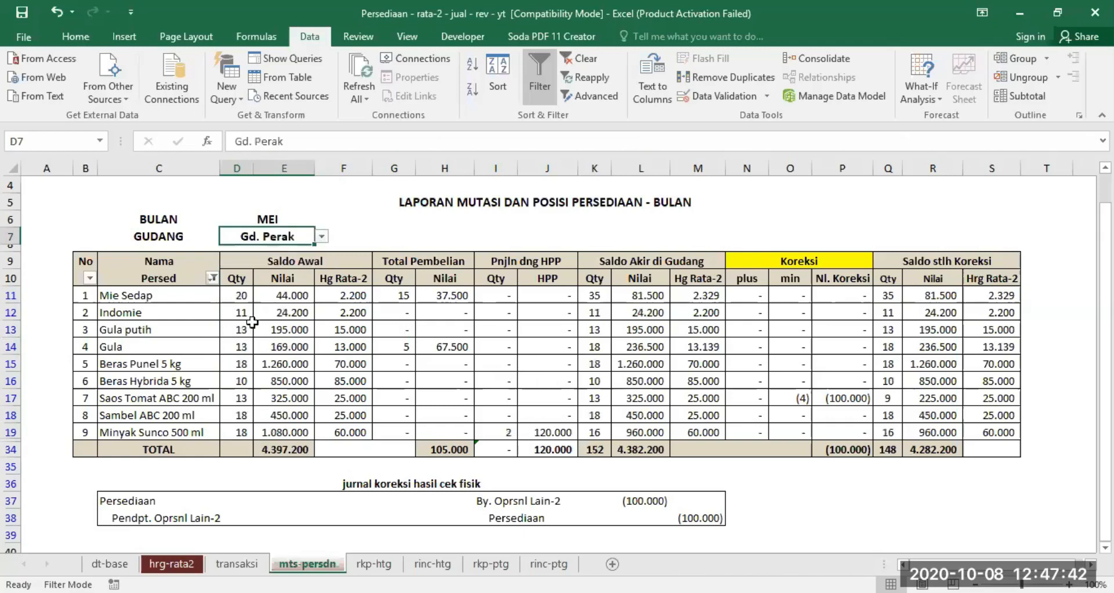
left_click_drag(235, 296, 235, 432)
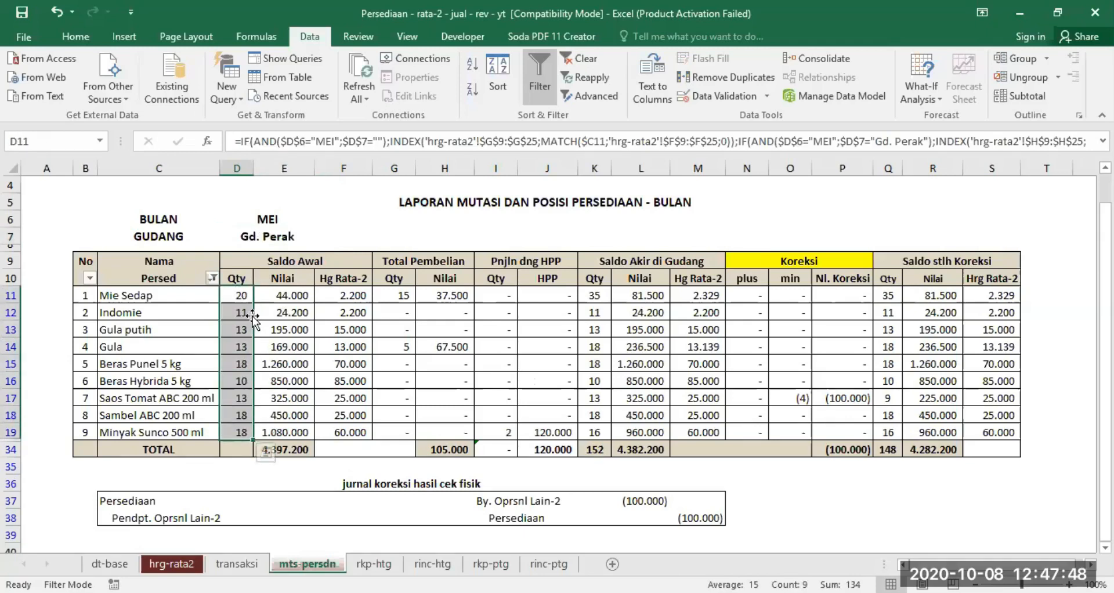
left_click(278, 237)
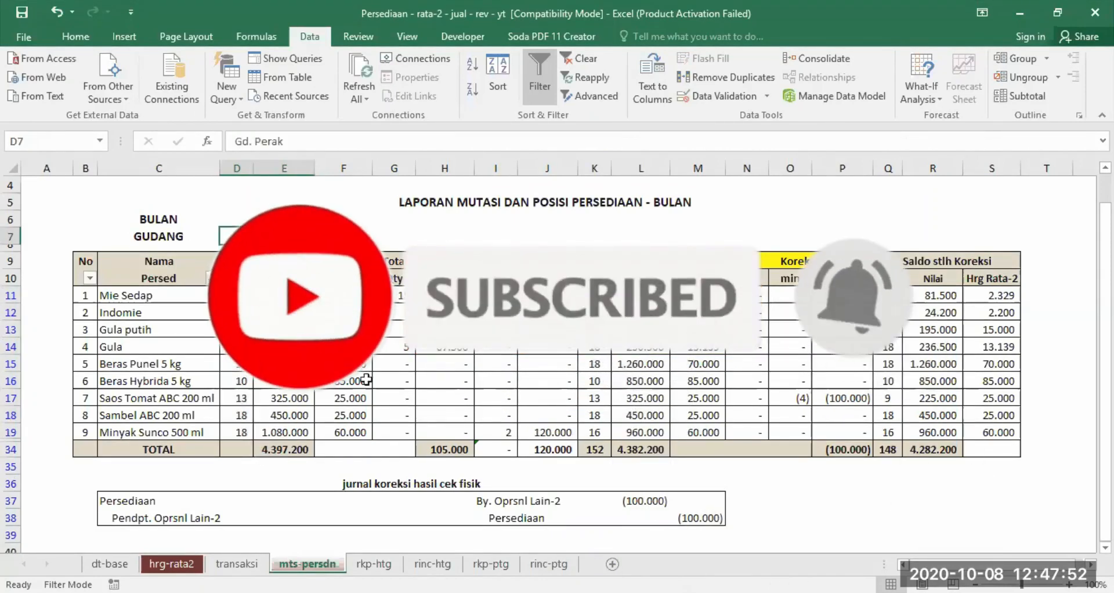
- Compare the Gd. Perak purchases of Mie Sedap and Gula in the transaksi sheet with their Total Pembelian quantities in mts-persdn
left_click(232, 563)
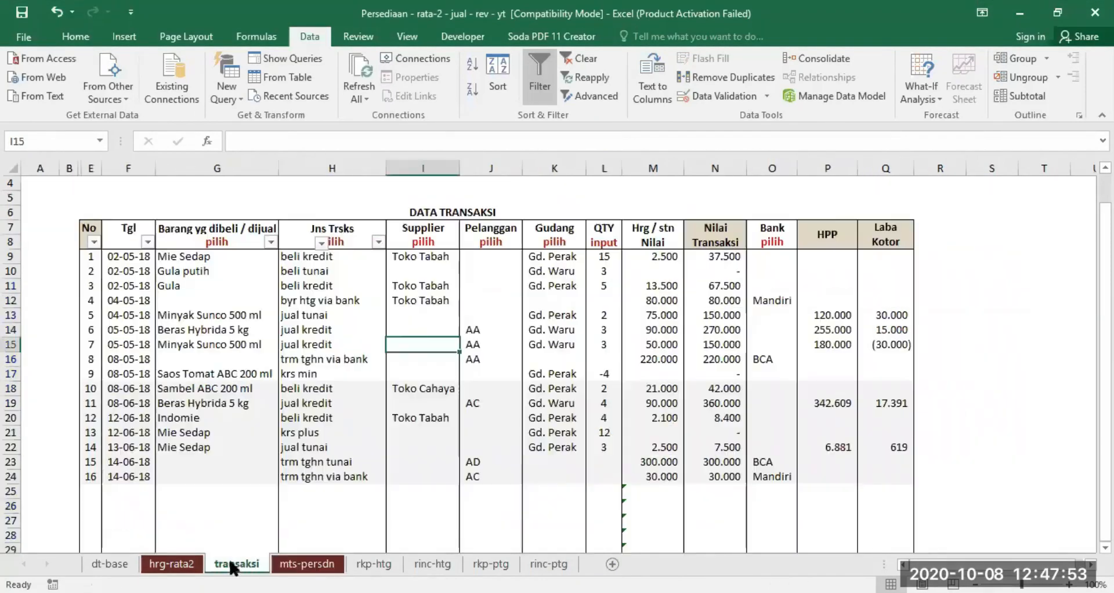
left_click(560, 256)
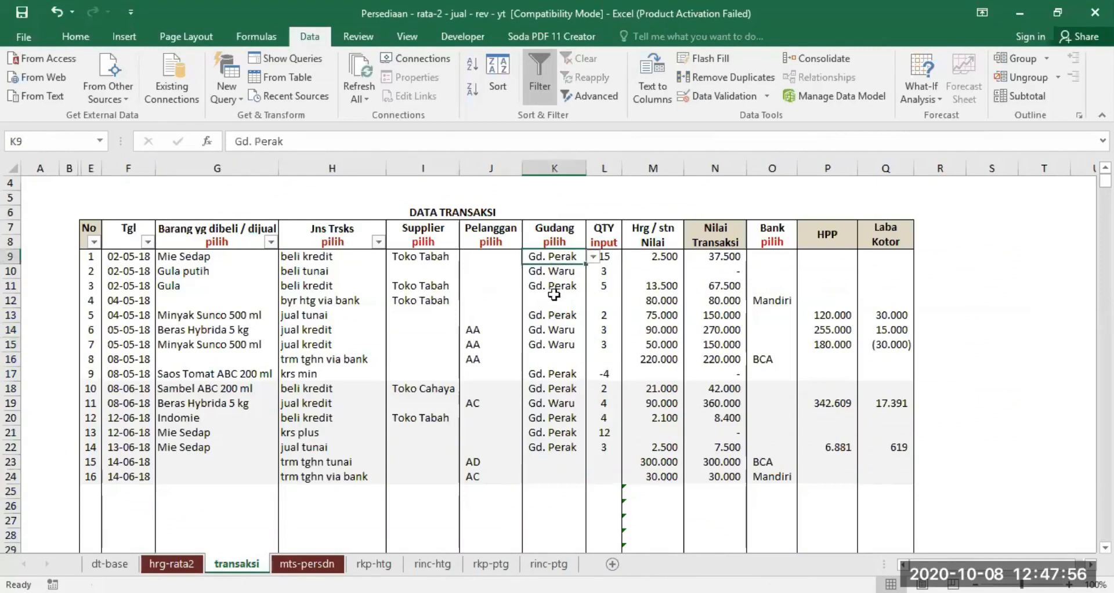
left_click(551, 287)
left_click(207, 255)
left_click(187, 287)
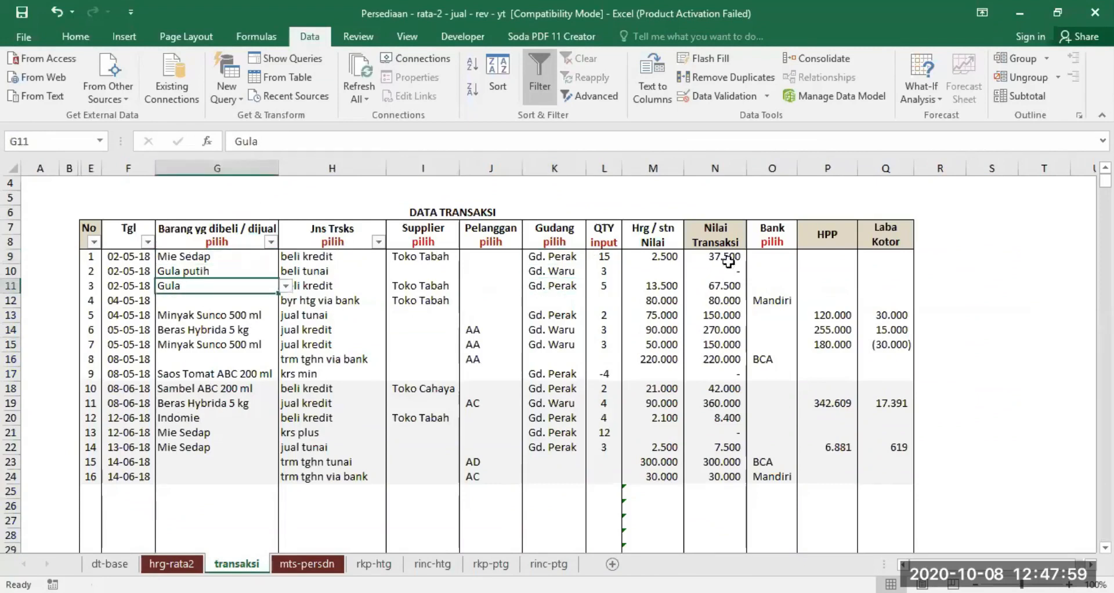
left_click(602, 258)
left_click(604, 285)
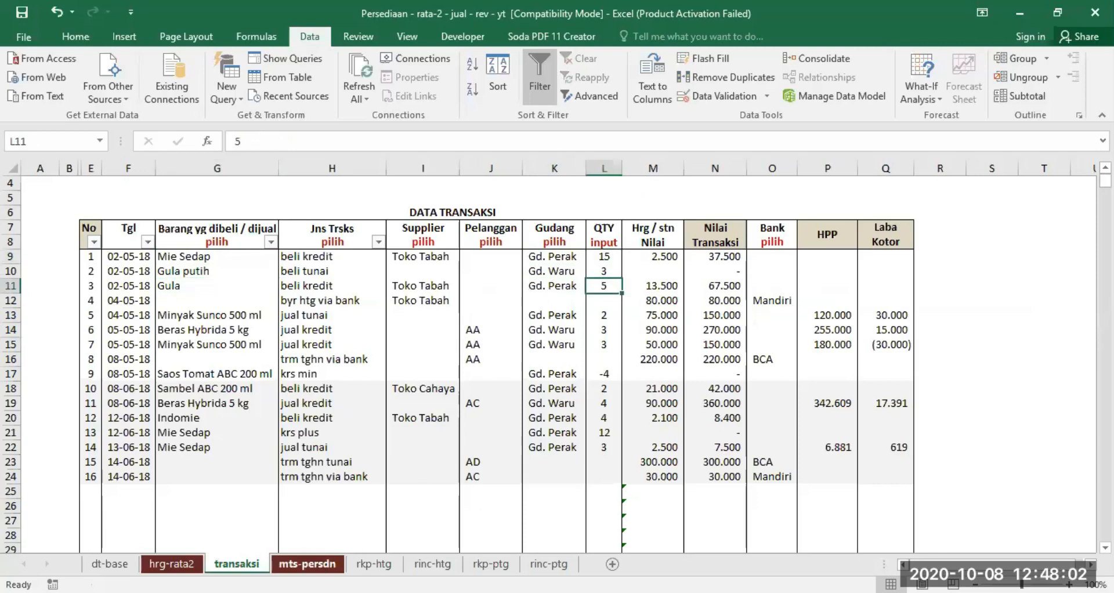
left_click(307, 563)
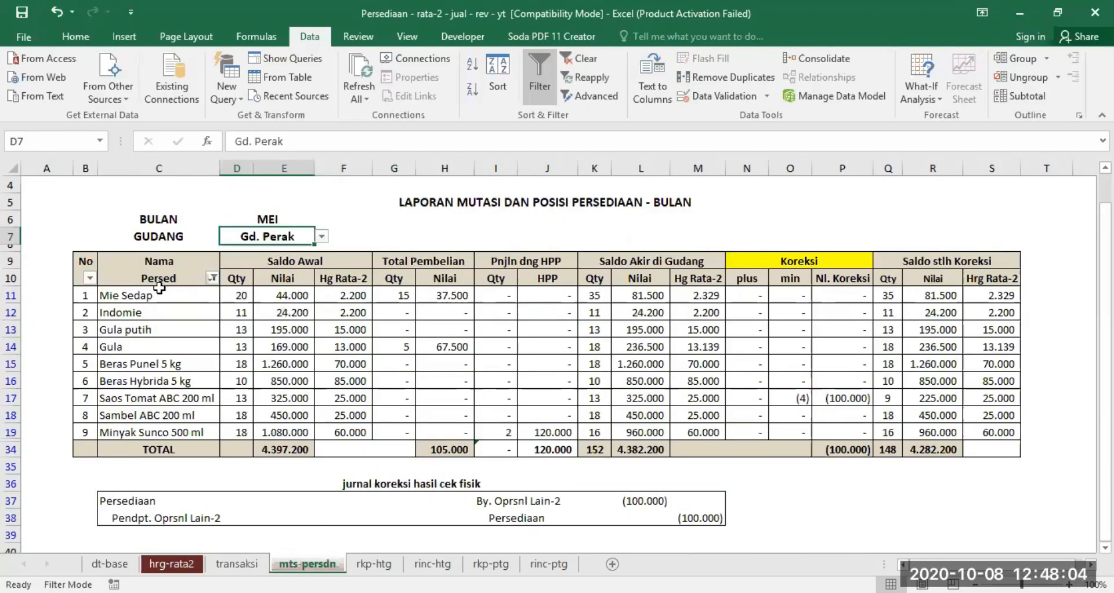
left_click(398, 297)
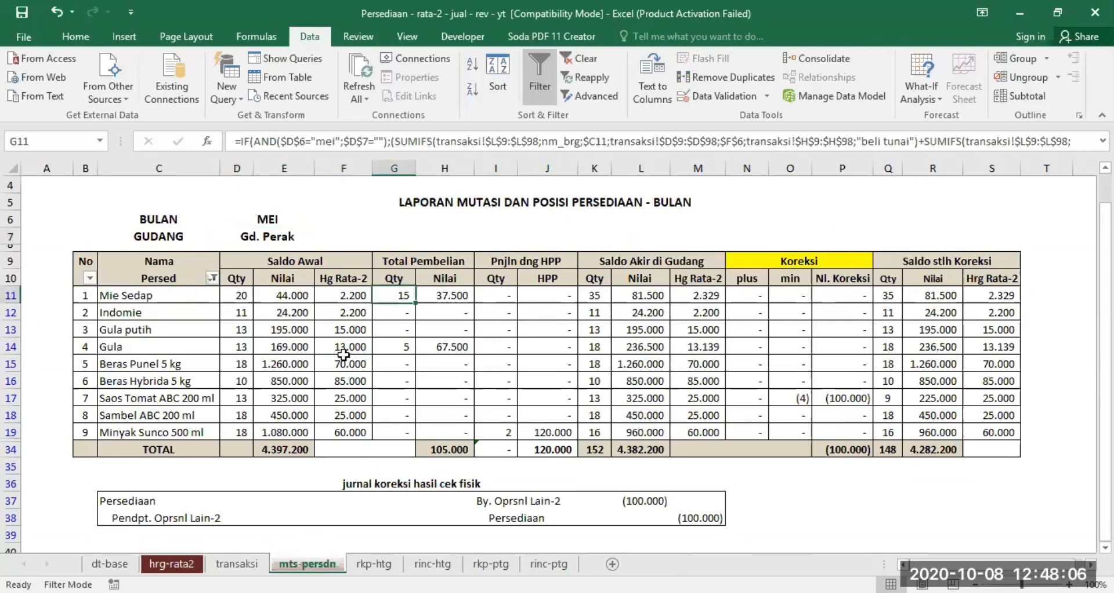
left_click(402, 347)
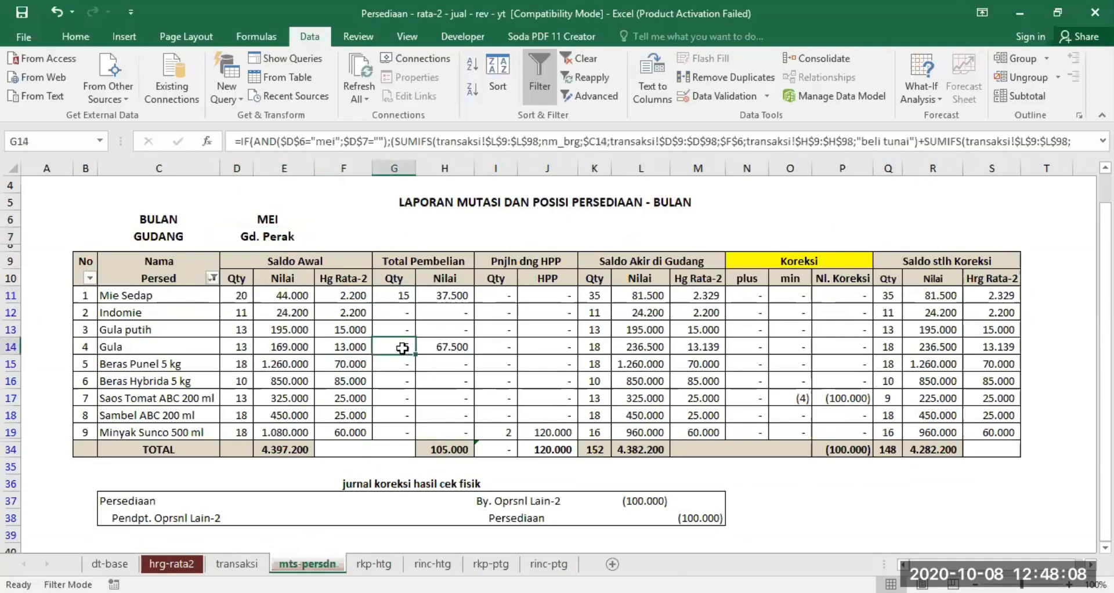
- Find the Gd. Waru purchase in transaksi, then set GUDANG to Gd. Waru on mts-persdn and check Gula putih's purchase quantity
left_click(223, 563)
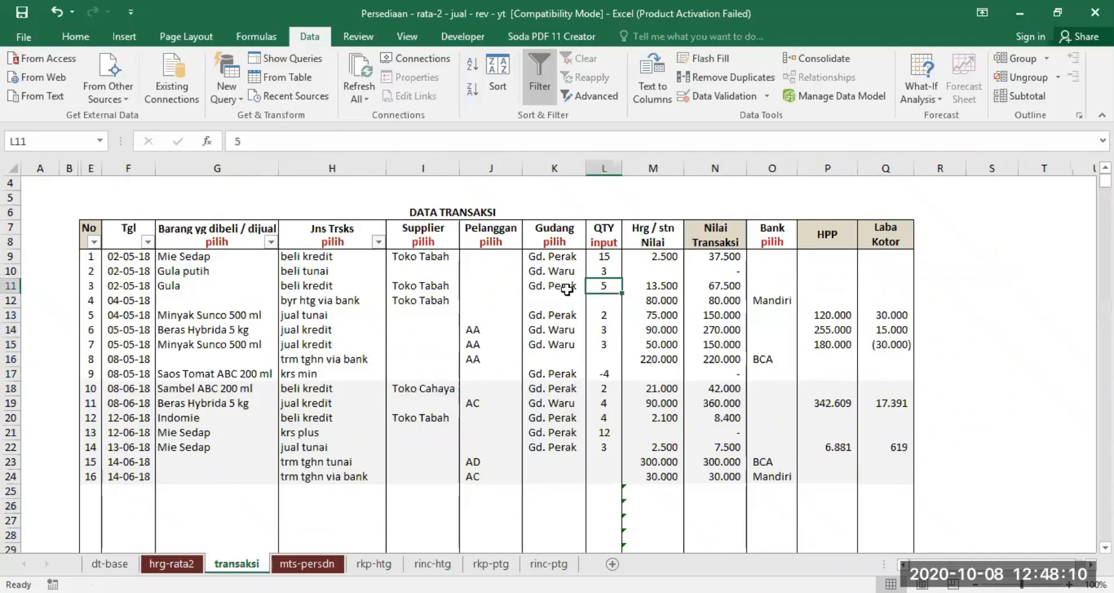
left_click(547, 275)
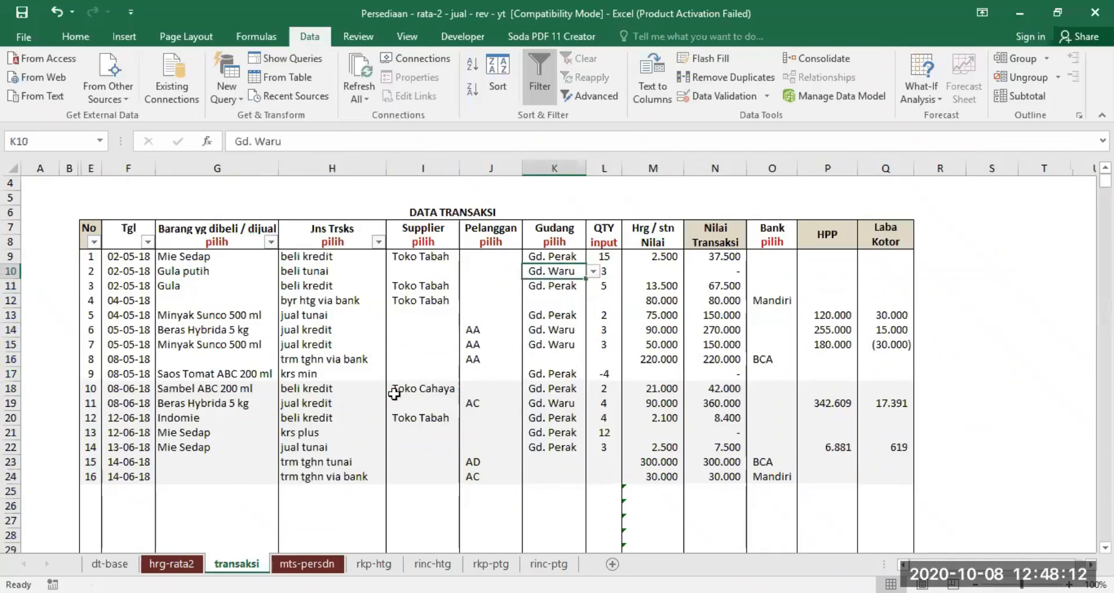
left_click(307, 563)
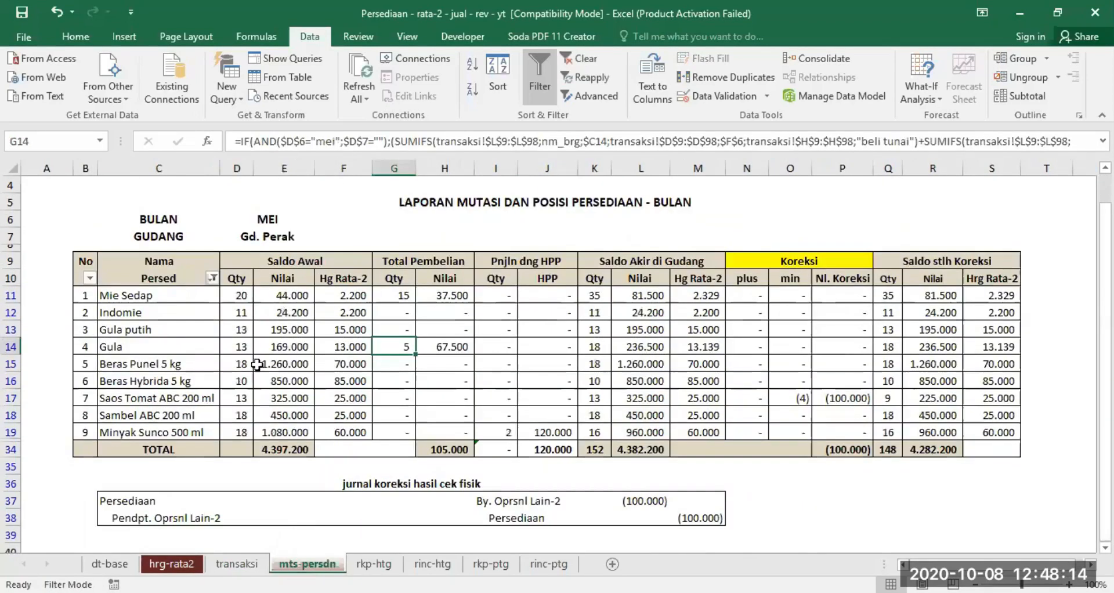
left_click(278, 237)
left_click(322, 237)
left_click(283, 260)
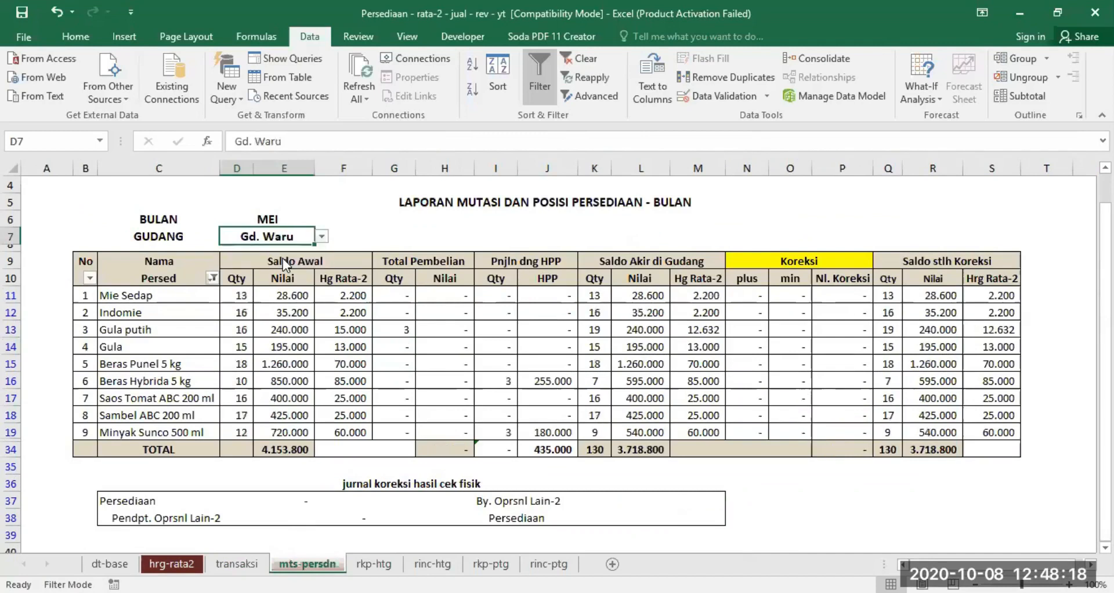
left_click(407, 328)
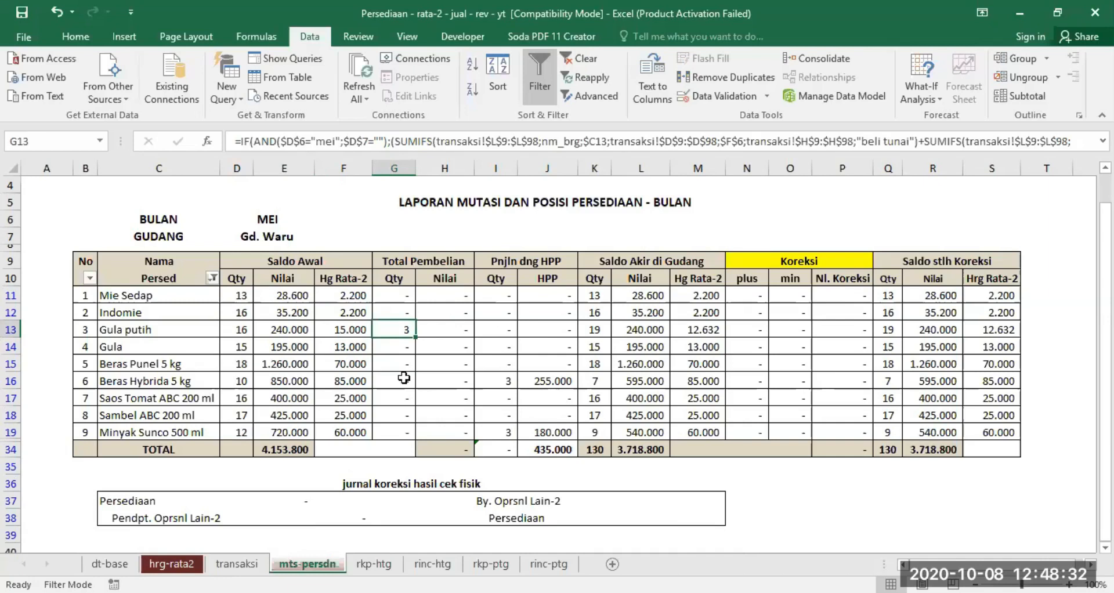
- Examine the May cash and credit sales of Minyak Sunco 500 ml and Beras Hybrida 5 kg in the transaksi sheet
left_click(234, 564)
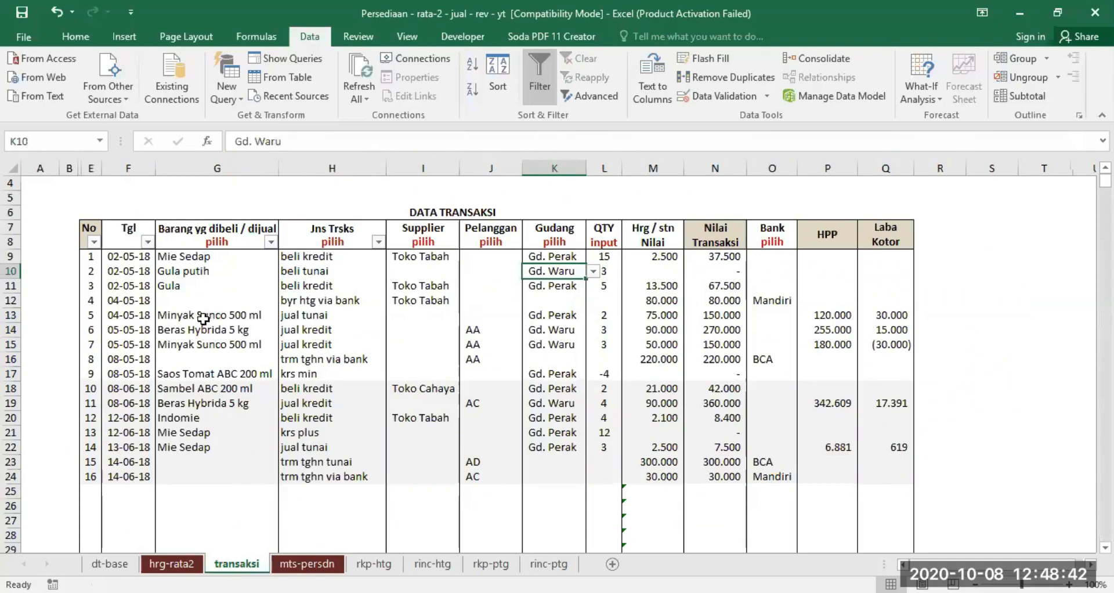
left_click(315, 313)
left_click(311, 344)
left_click_drag(171, 315, 595, 337)
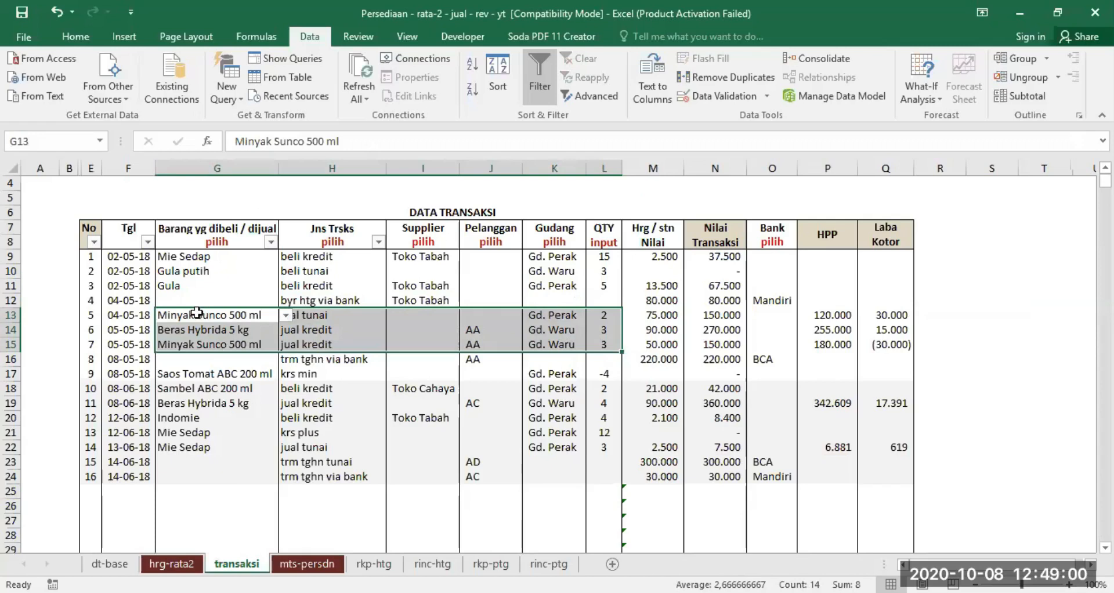
left_click(603, 315)
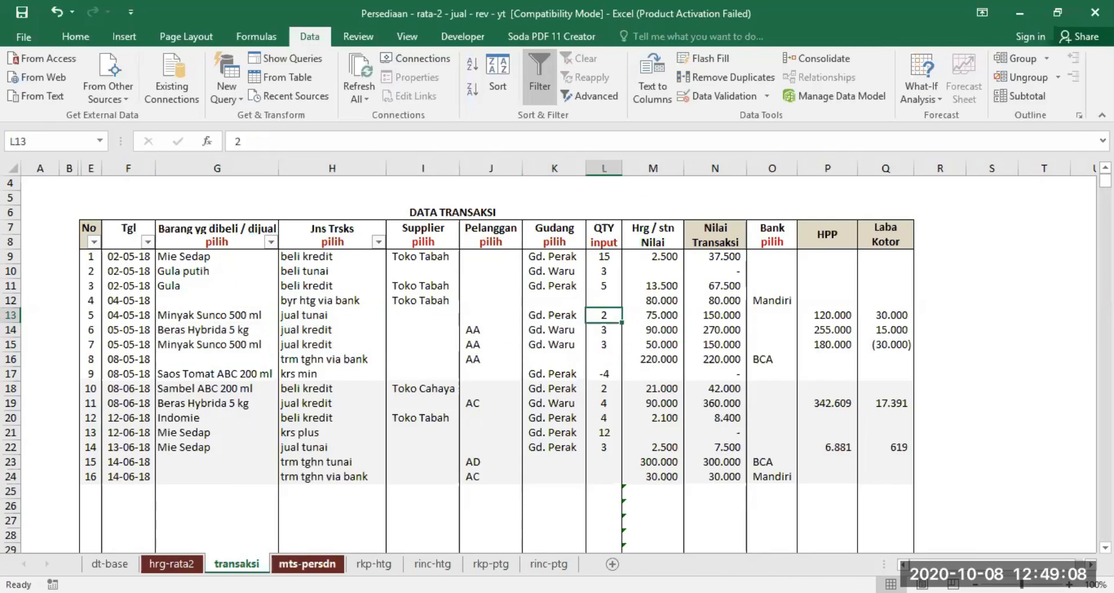
- Clear the GUDANG selection on mts-persdn and check the sales quantities of Minyak Sunco 500 ml and Beras Hybrida 5 kg
left_click(307, 563)
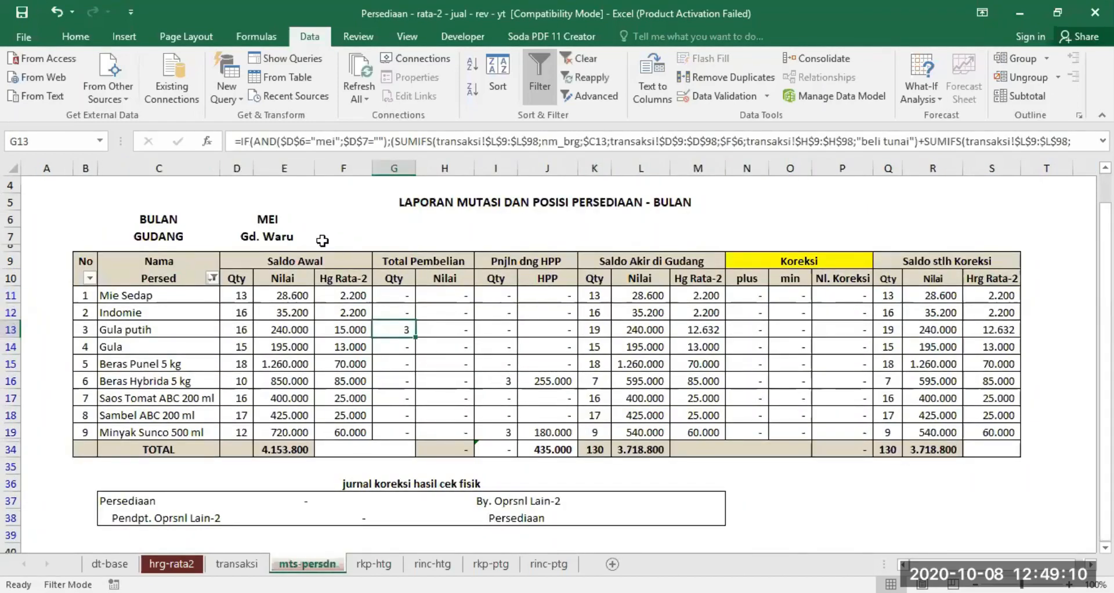
left_click(274, 234)
key("Delete")
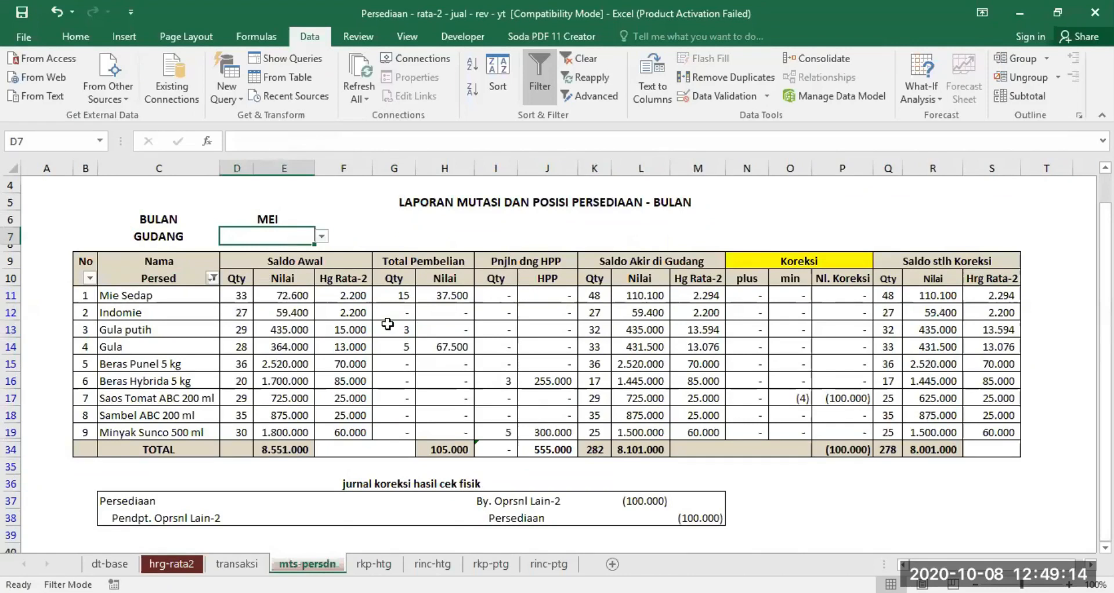
left_click(498, 430)
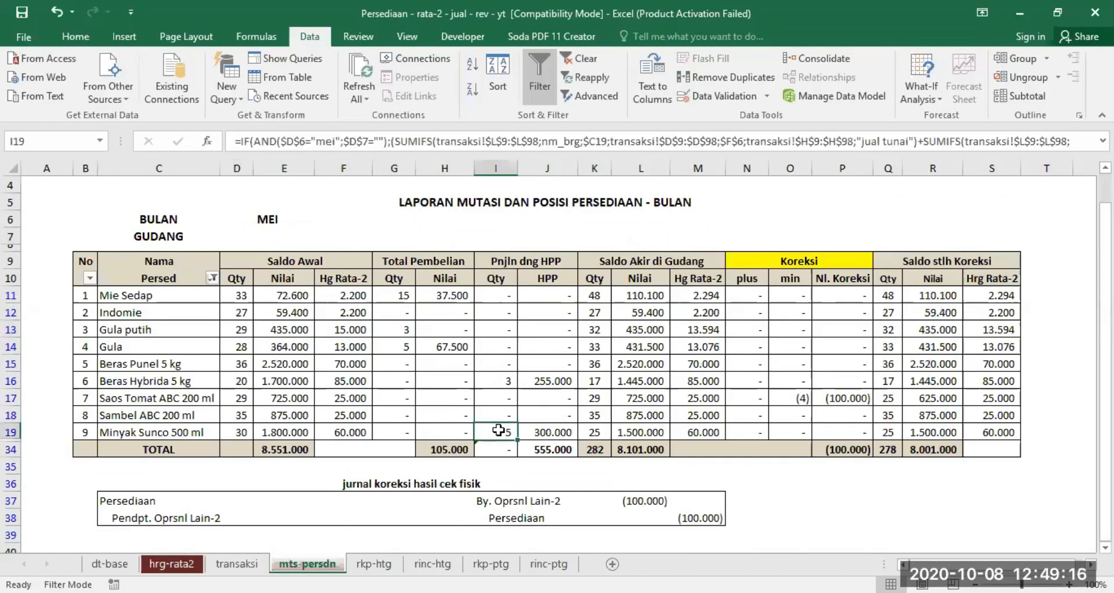
left_click(186, 380)
left_click(502, 380)
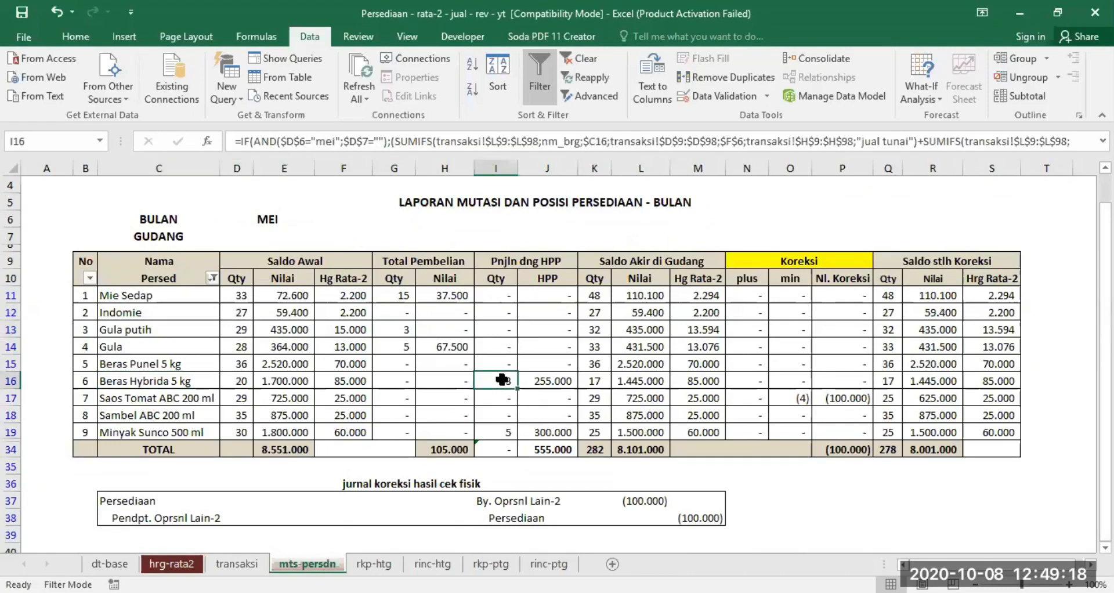
- Compare the two May sales of Minyak Sunco 500 ml in transaksi with the item's sales quantity in the mts-persdn report
left_click(236, 564)
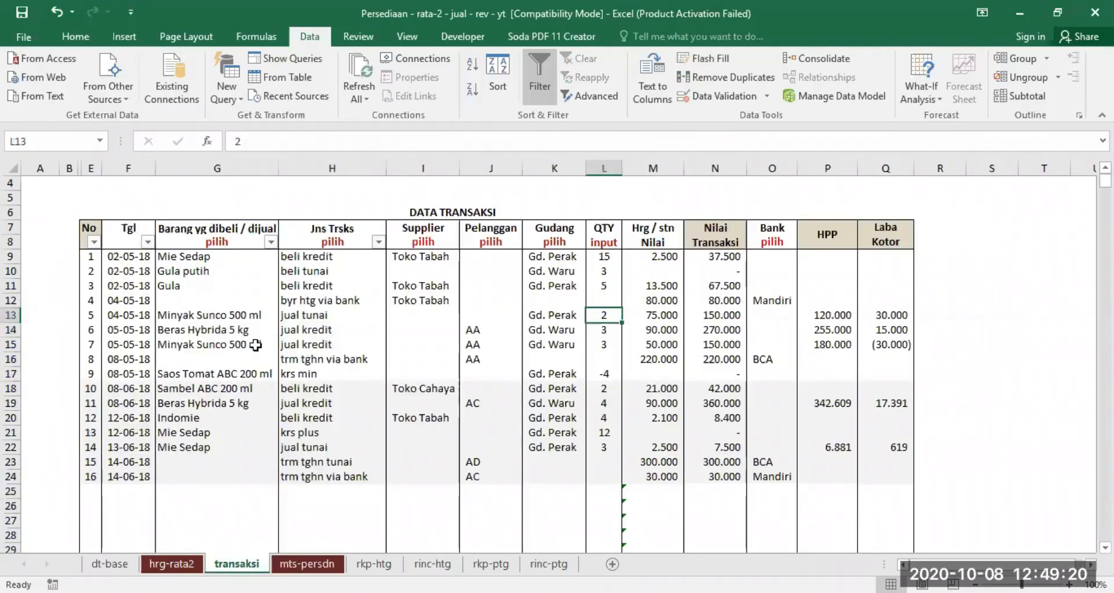
left_click_drag(201, 314, 328, 318)
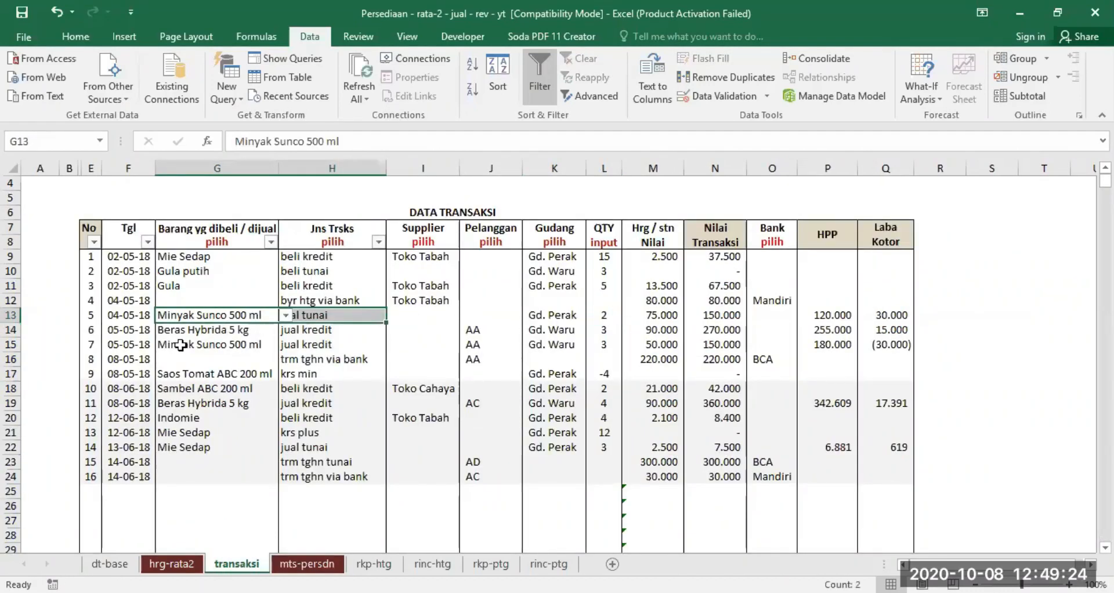
left_click_drag(180, 344, 302, 347)
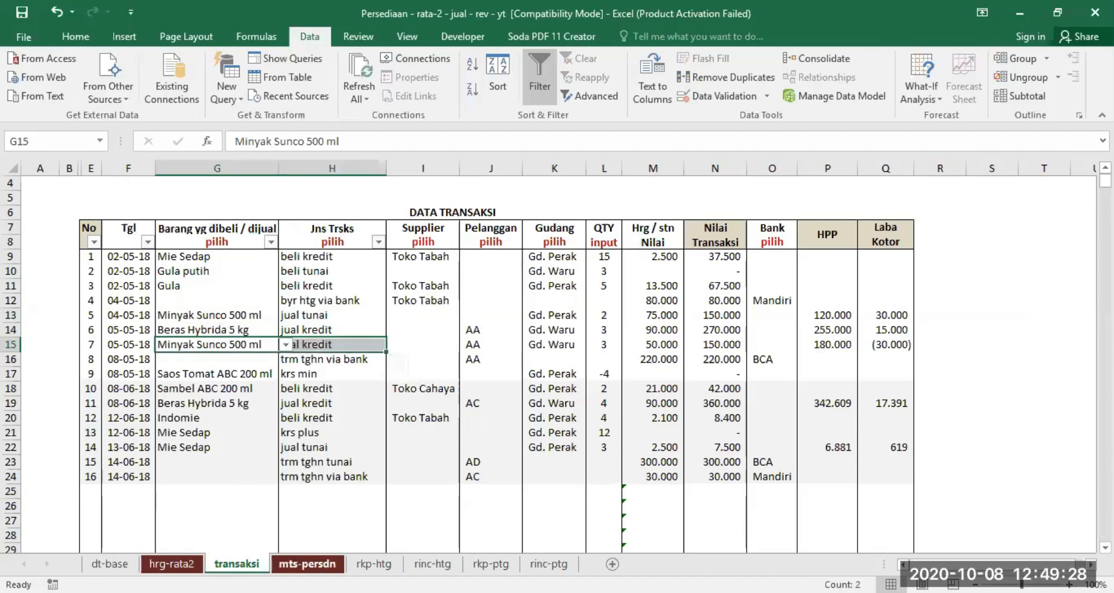
left_click(306, 564)
left_click(129, 432)
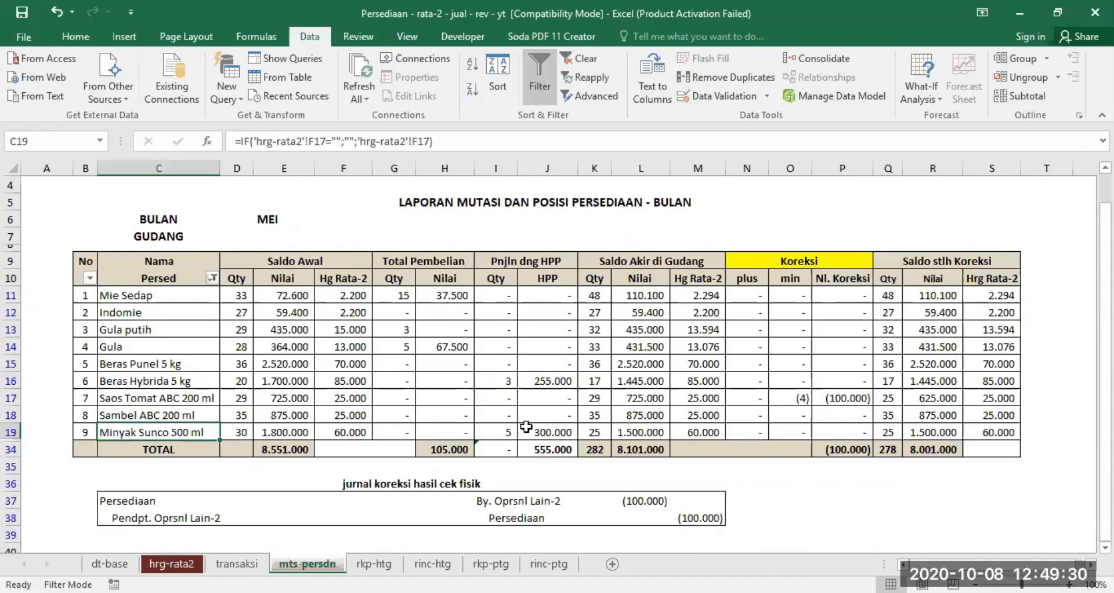
left_click(503, 433)
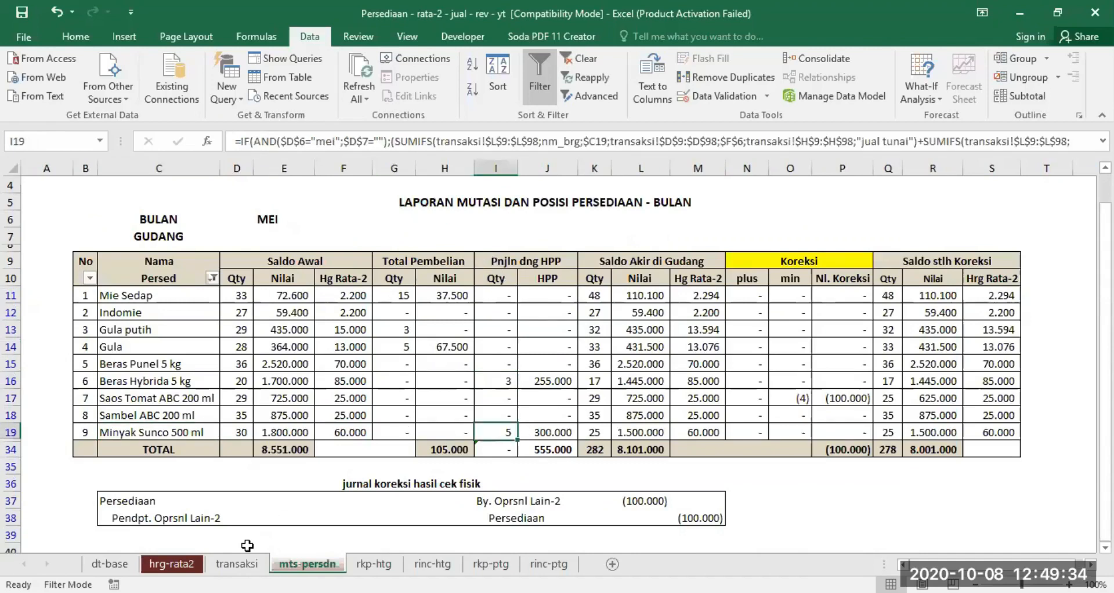
- Compare the May Beras Hybrida 5 kg sale in transaksi with its mts-persdn sales quantity, and review the report's purchase and sales columns
left_click(236, 563)
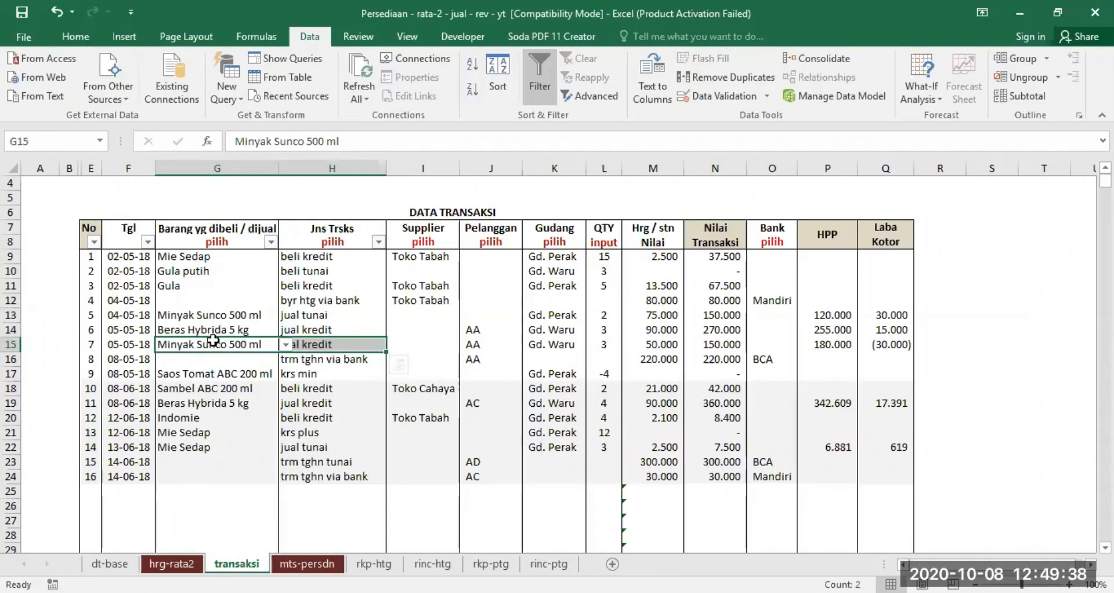
left_click(179, 330)
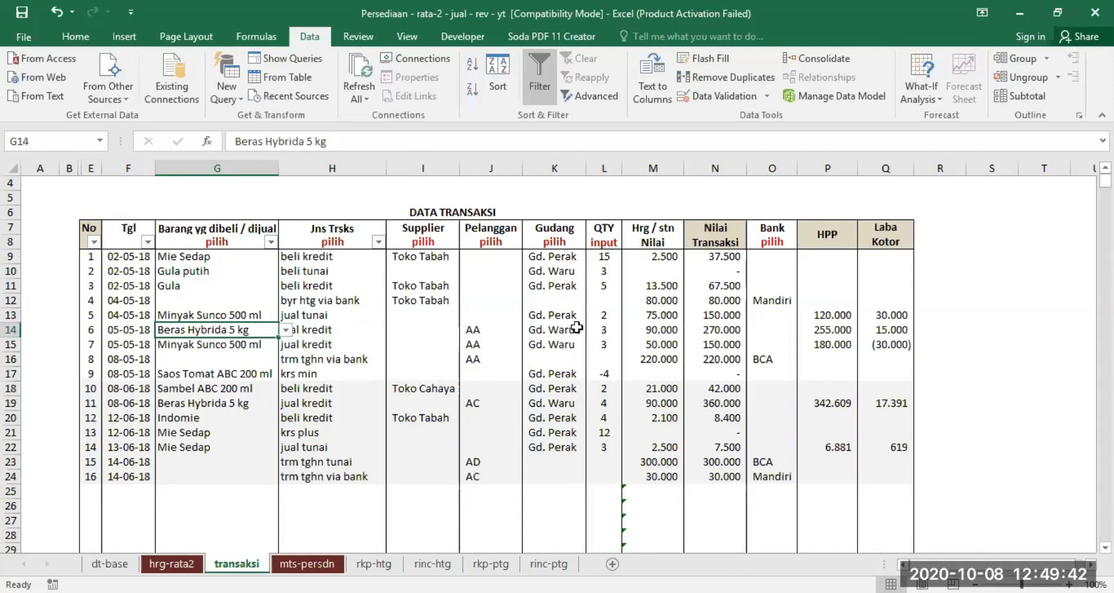
left_click(320, 565)
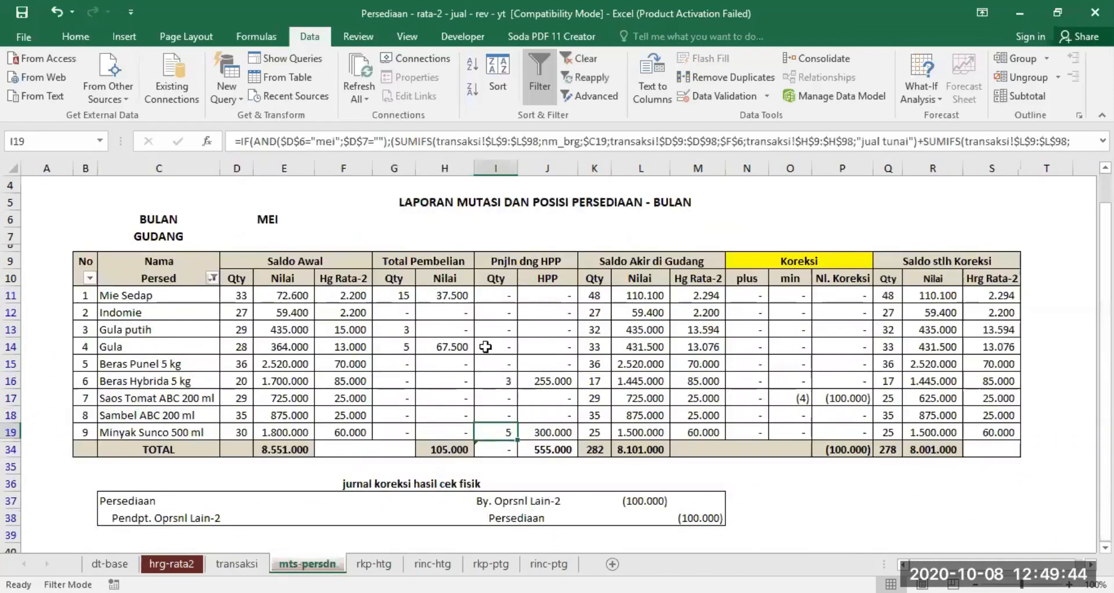
left_click_drag(140, 380, 492, 380)
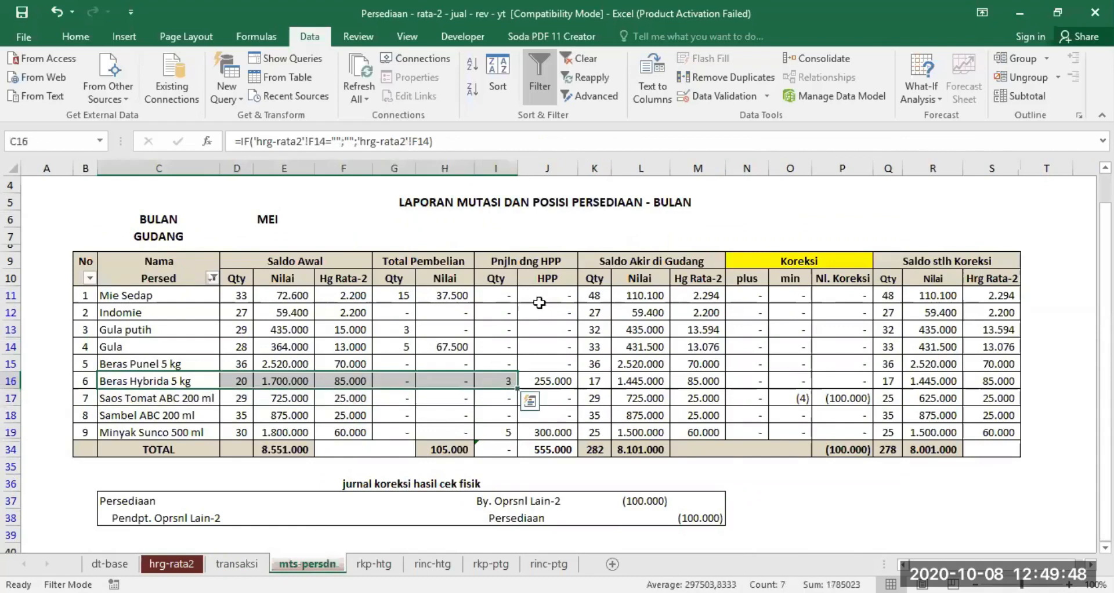
left_click(561, 221)
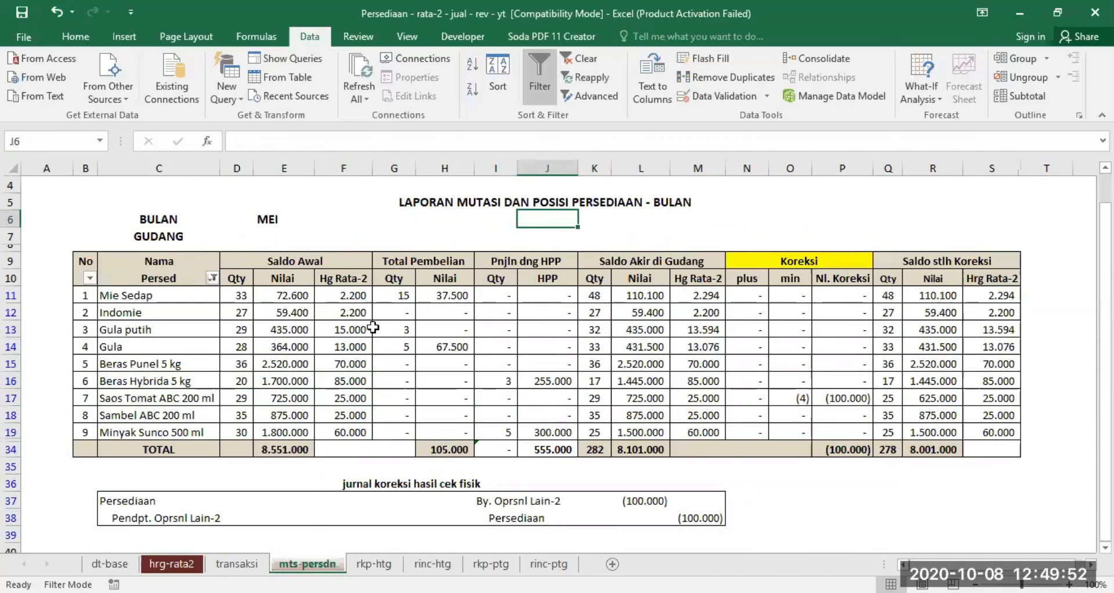
left_click_drag(385, 297, 571, 415)
left_click(521, 241)
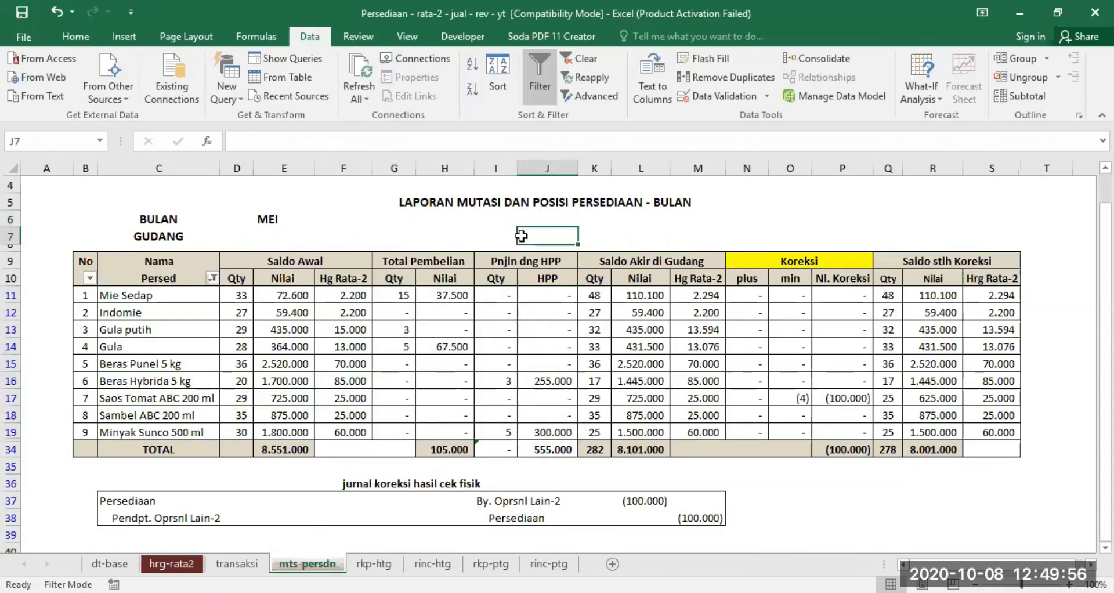
- Set the mts-persdn GUDANG to Gd. Perak and compare its Minyak Sunco 500 ml sales quantity with the May sales in transaksi
left_click(262, 233)
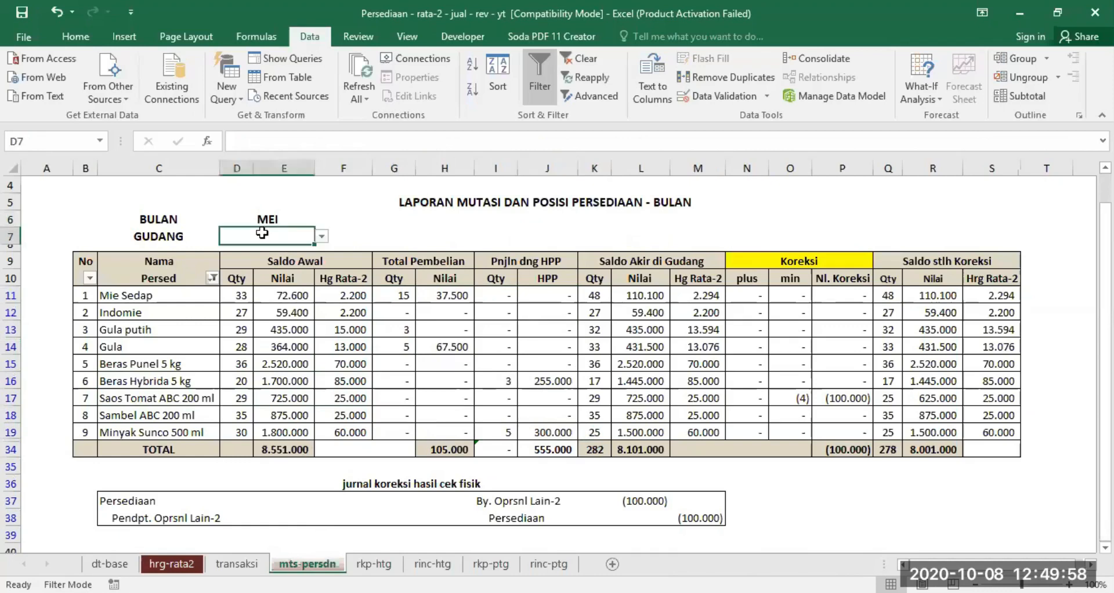
left_click(321, 239)
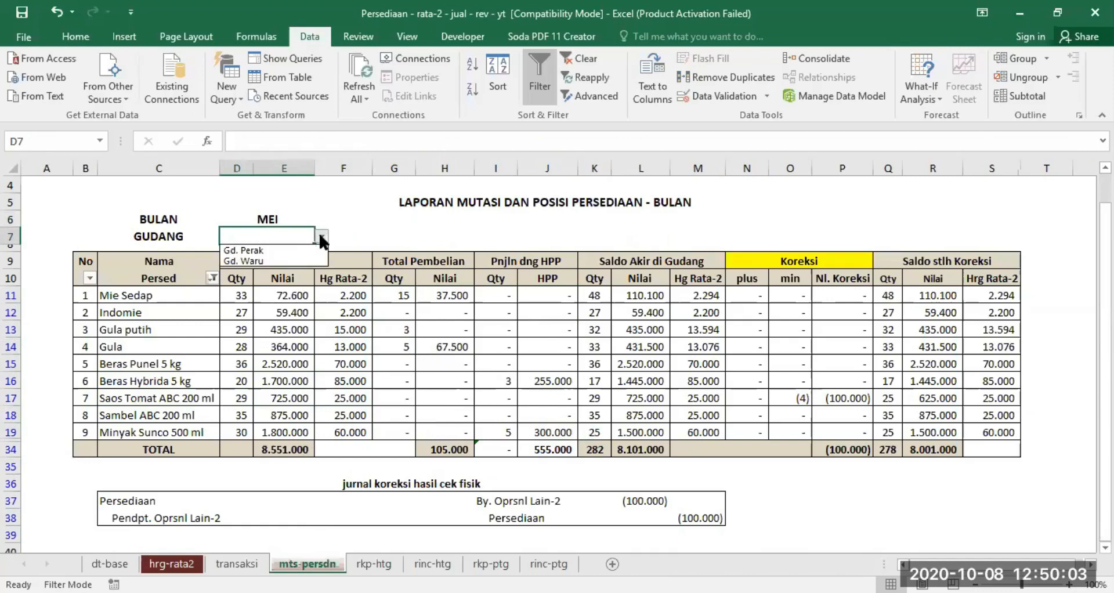
left_click(294, 253)
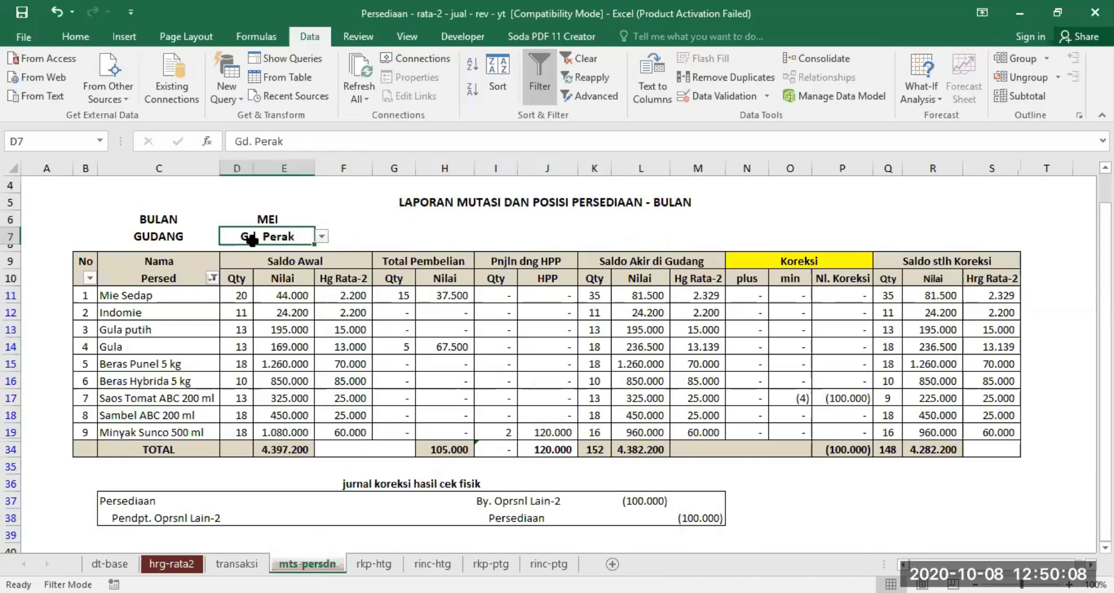
left_click(236, 563)
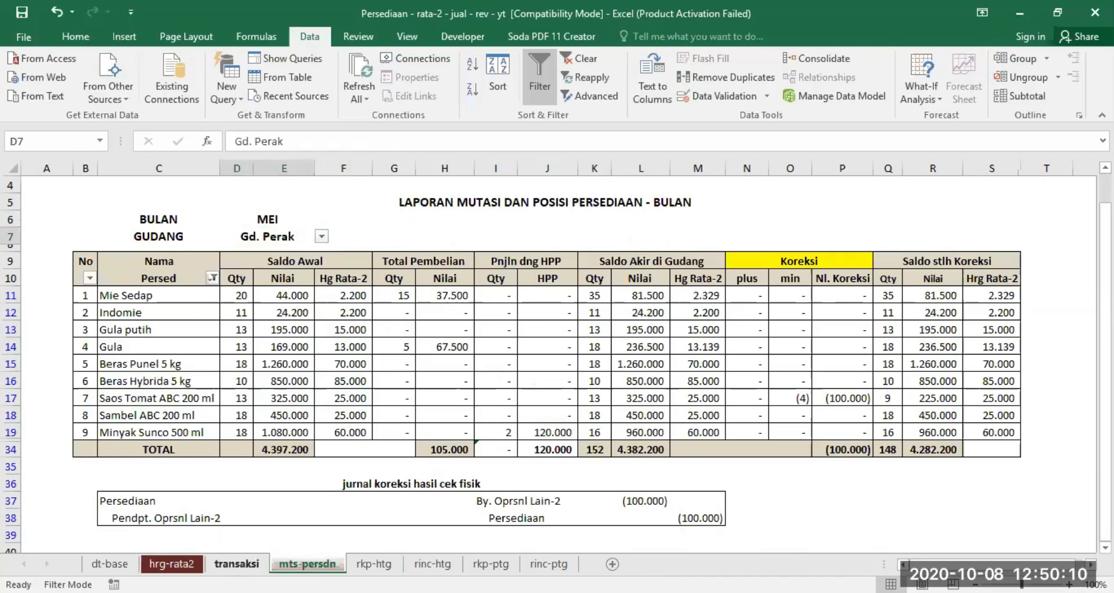
left_click_drag(169, 316, 575, 344)
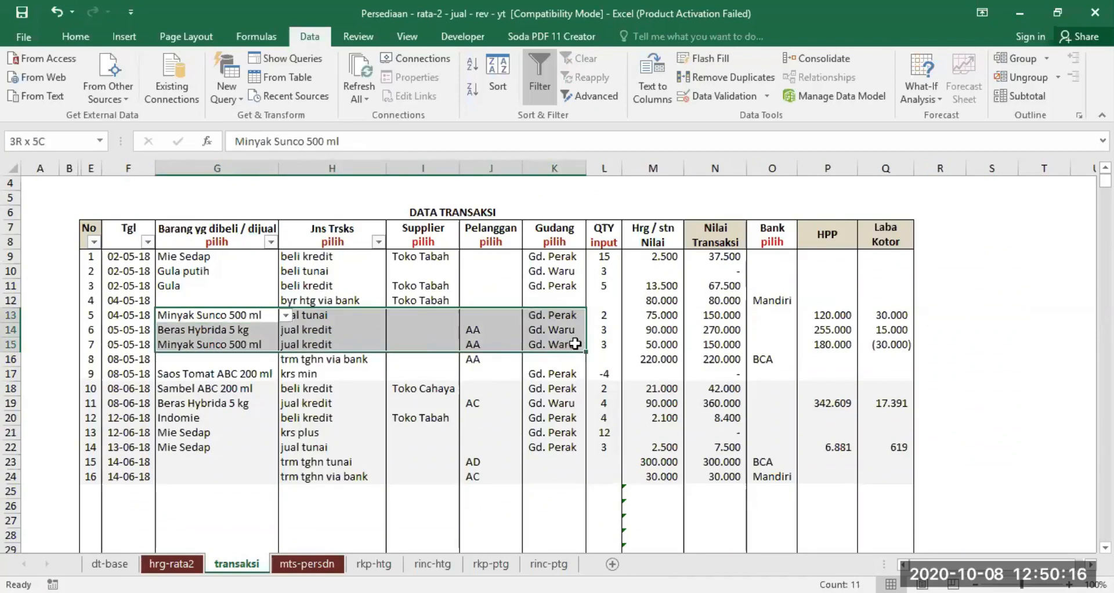
left_click_drag(574, 344, 573, 337)
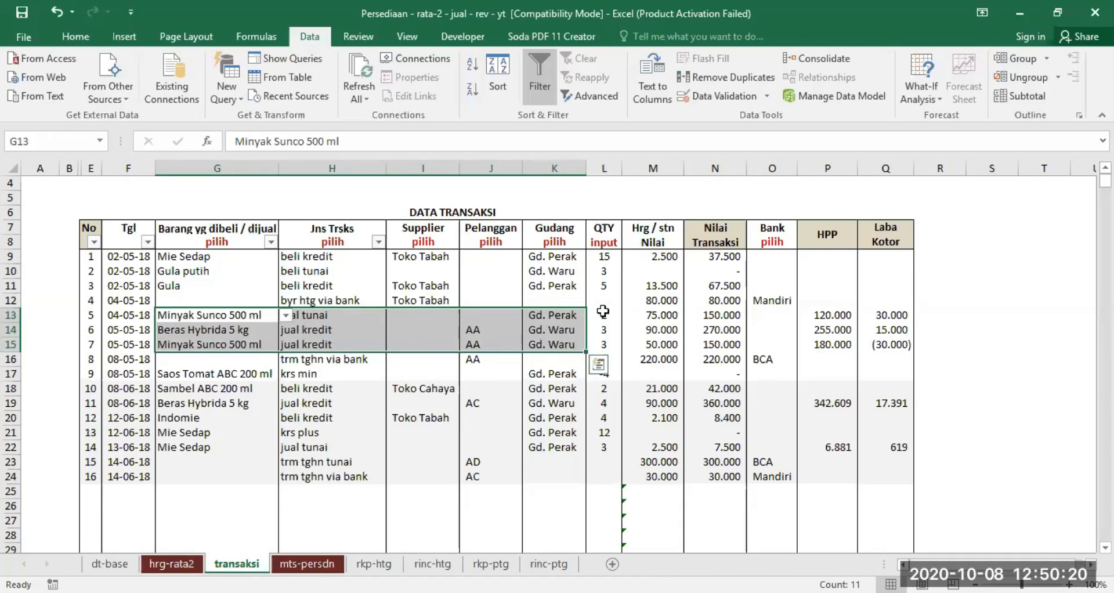
left_click(305, 565)
left_click(496, 432)
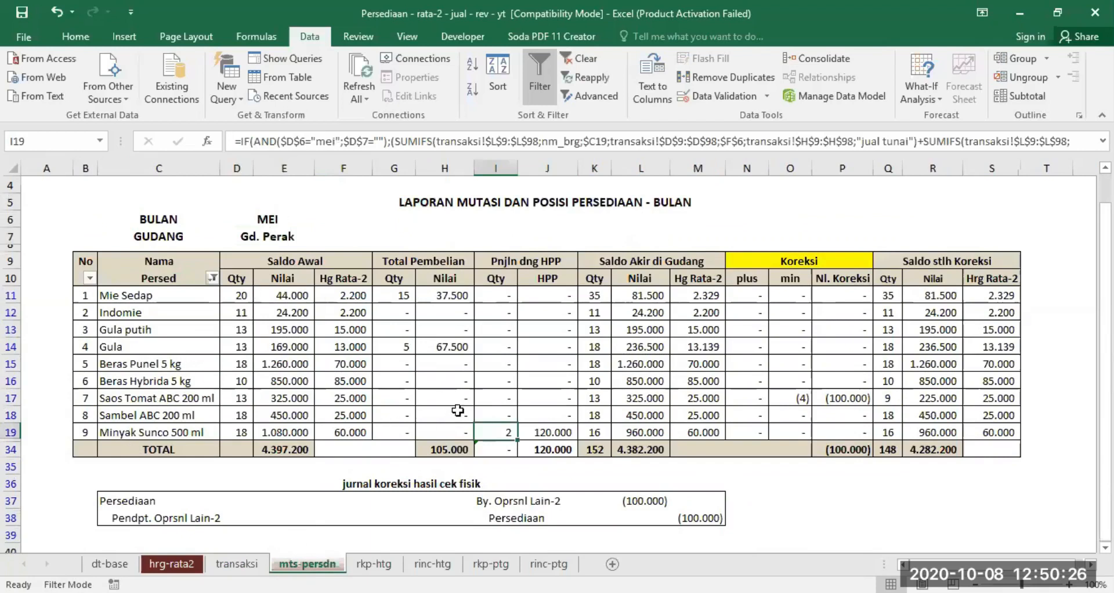
- Set GUDANG to Gd. Waru and compare the report's Beras Hybrida 5 kg and Minyak Sunco 500 ml sales with their May credit sales in transaksi
left_click(280, 237)
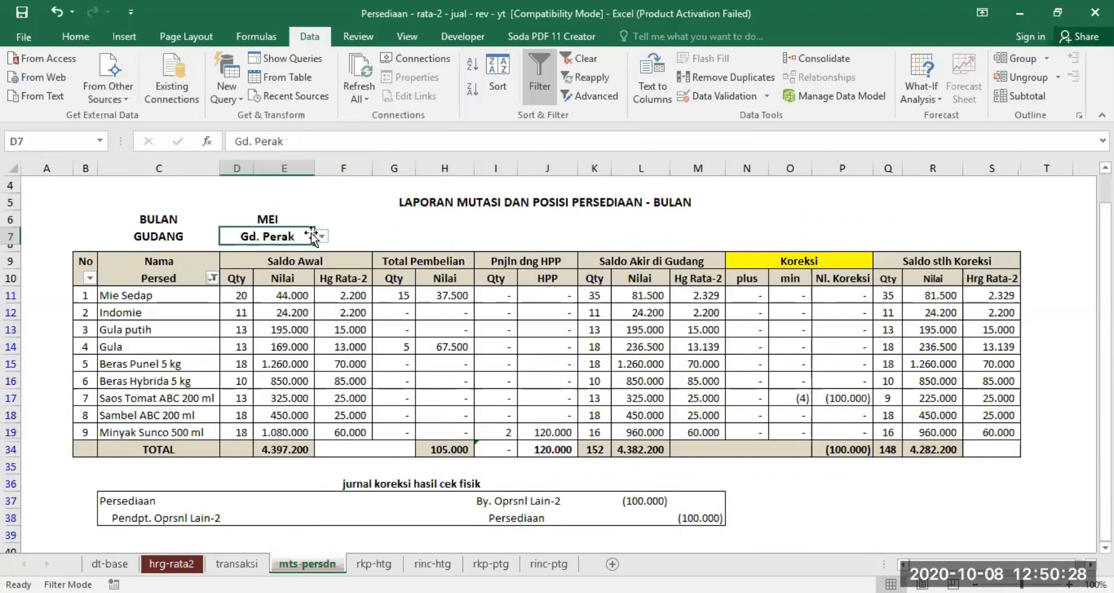
left_click(321, 237)
left_click(281, 262)
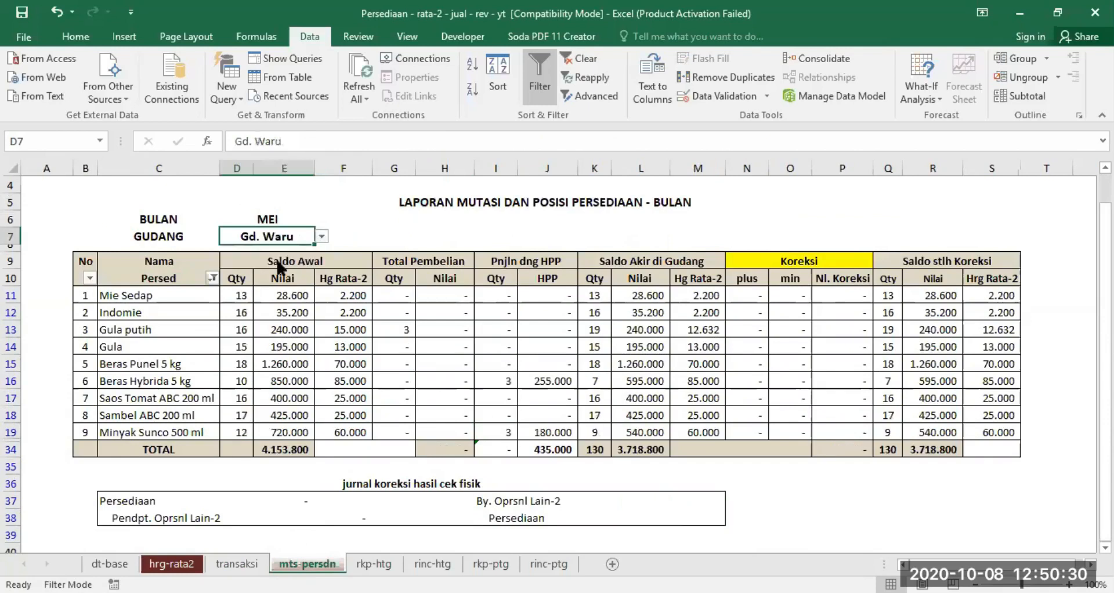
left_click(141, 385)
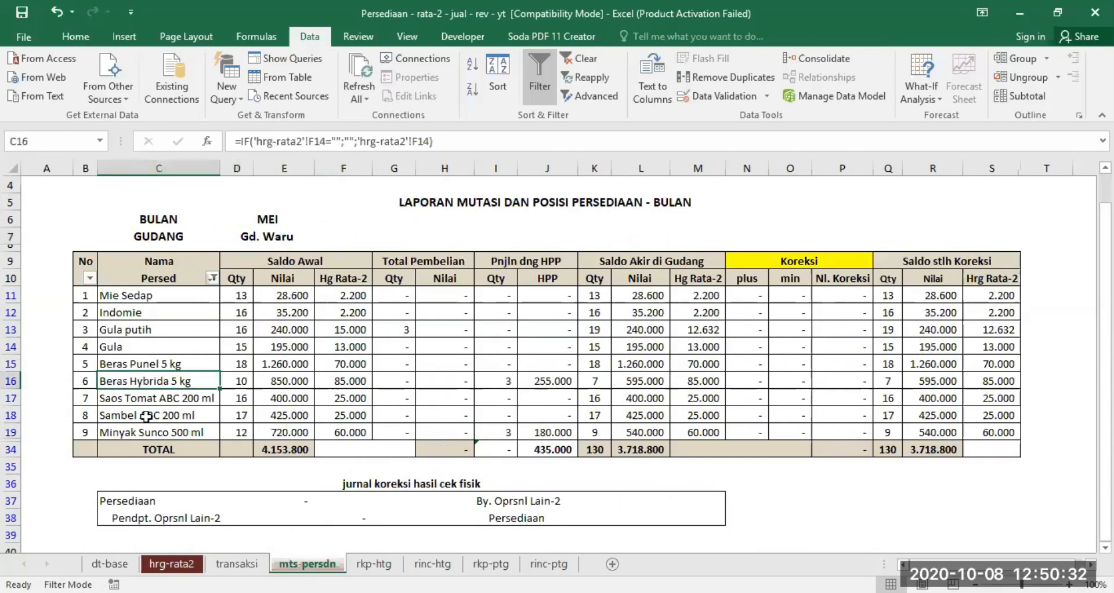
left_click(139, 434)
left_click(258, 563)
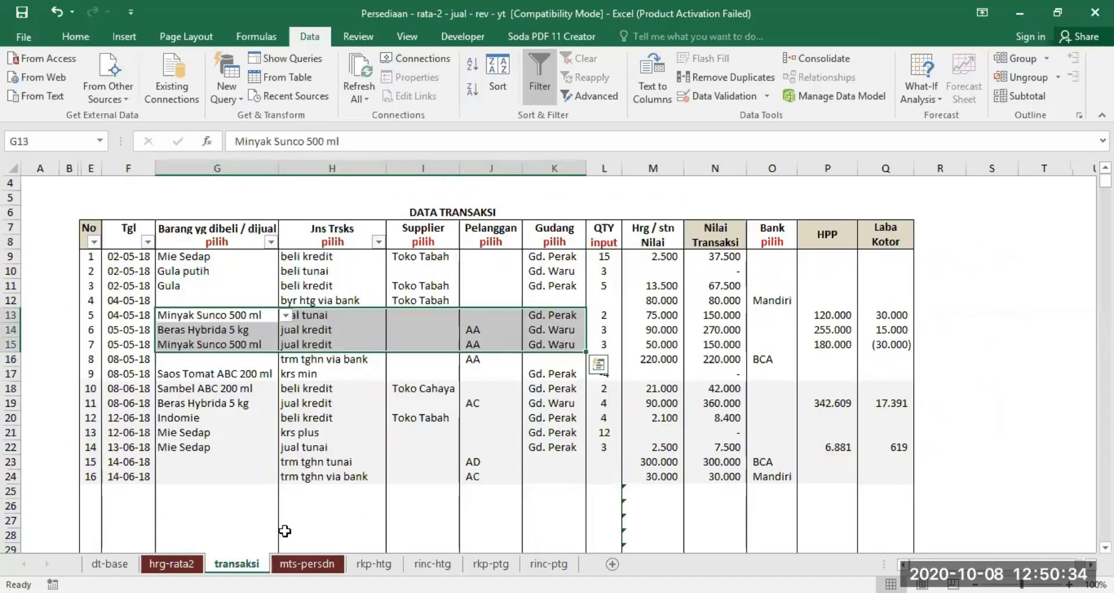
left_click(174, 330)
left_click_drag(394, 339, 603, 348)
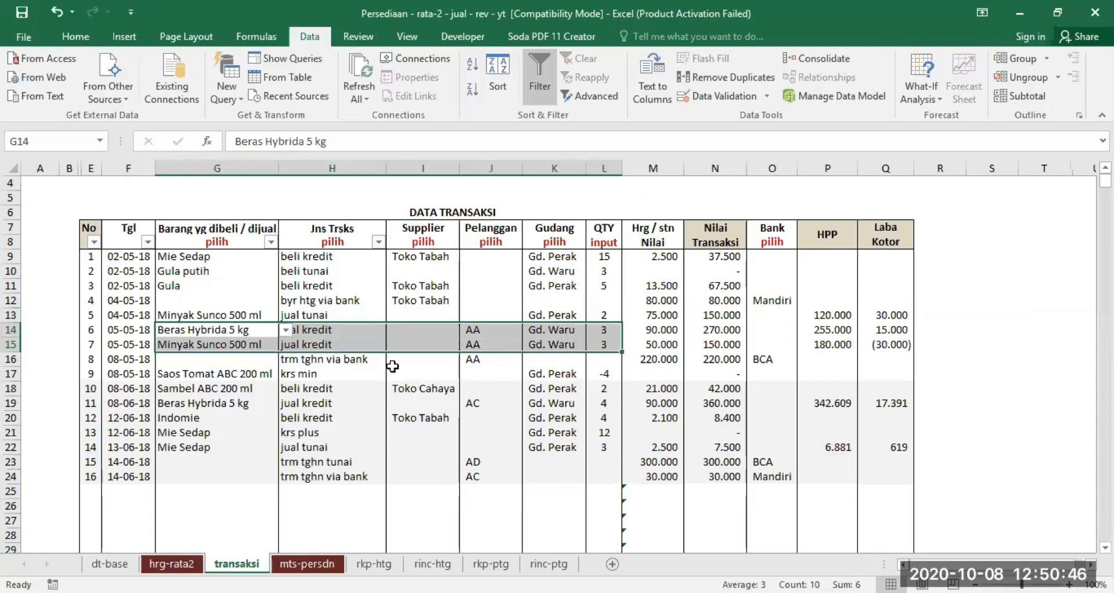
- Re-enter -4 as the quantity of the Saos Tomat ABC 200 ml krs min transaction in transaksi
left_click(409, 390)
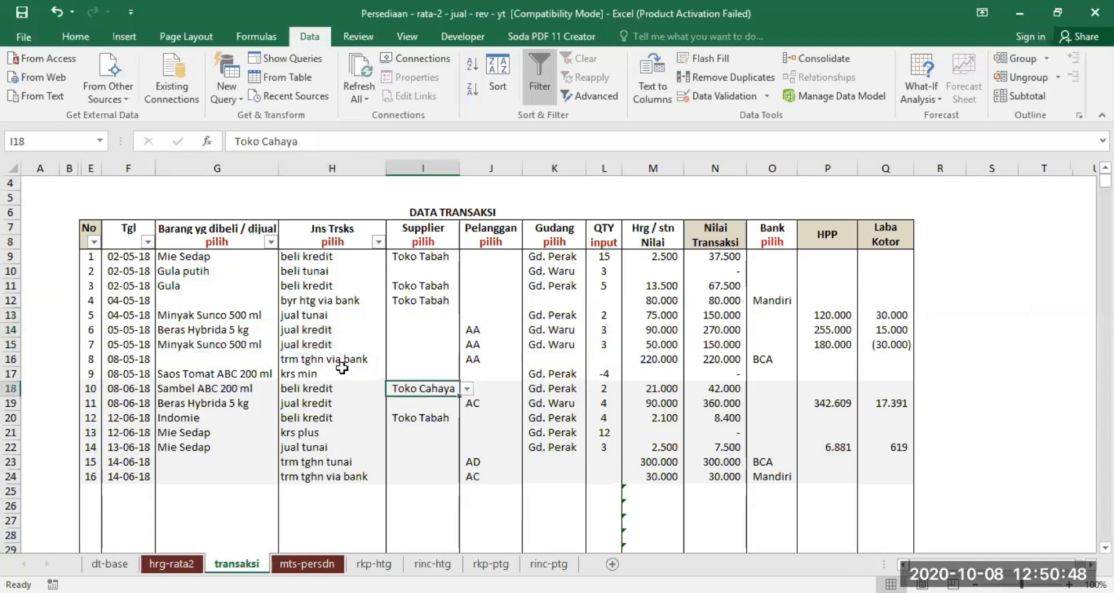
left_click(300, 373)
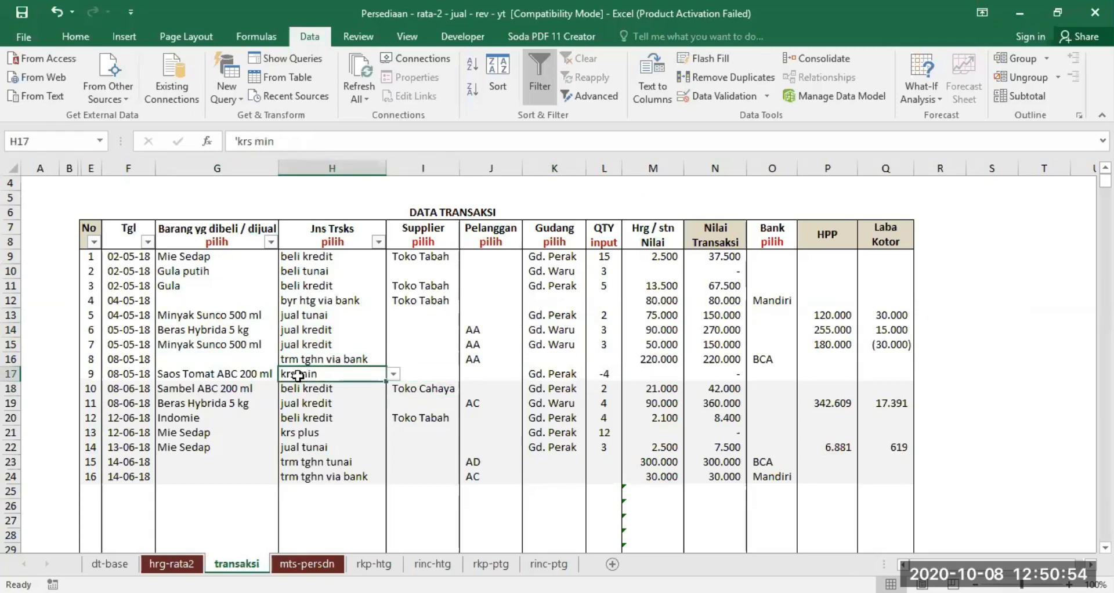
left_click(605, 371)
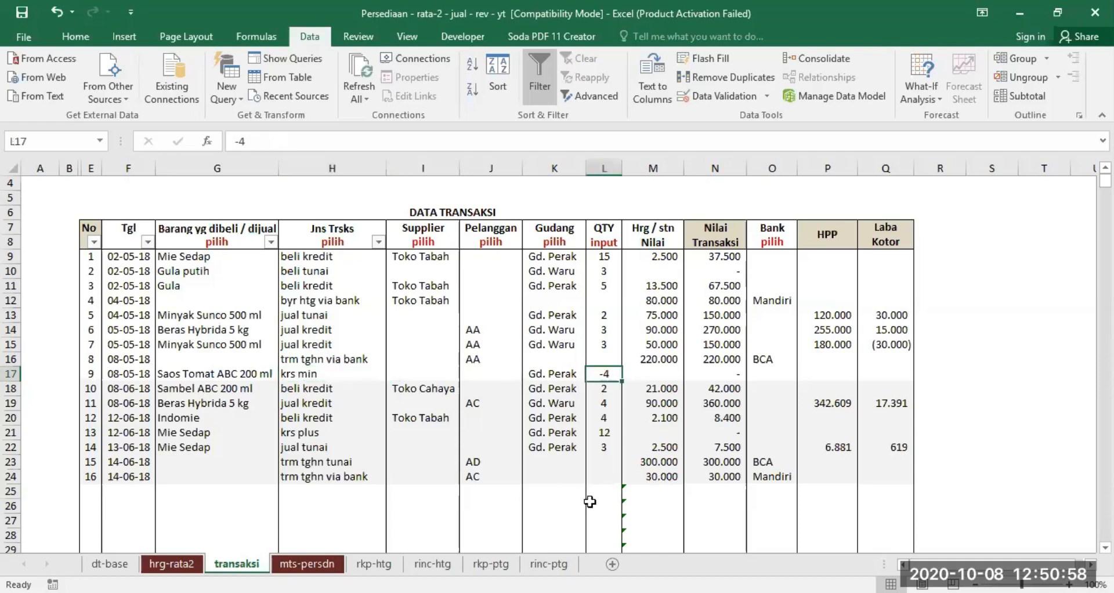
type("-")
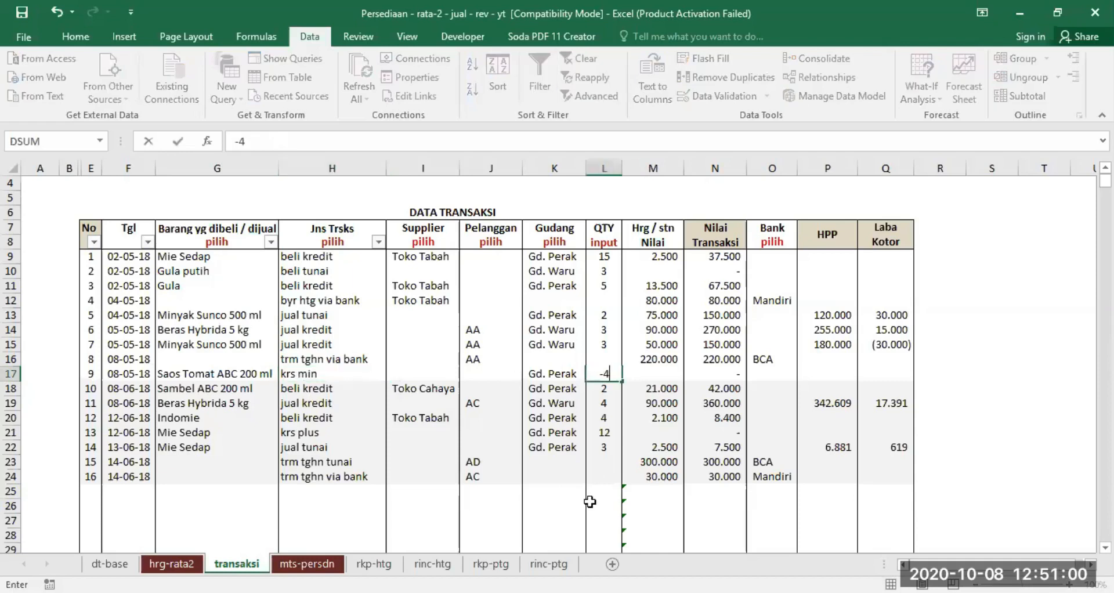
key("Return")
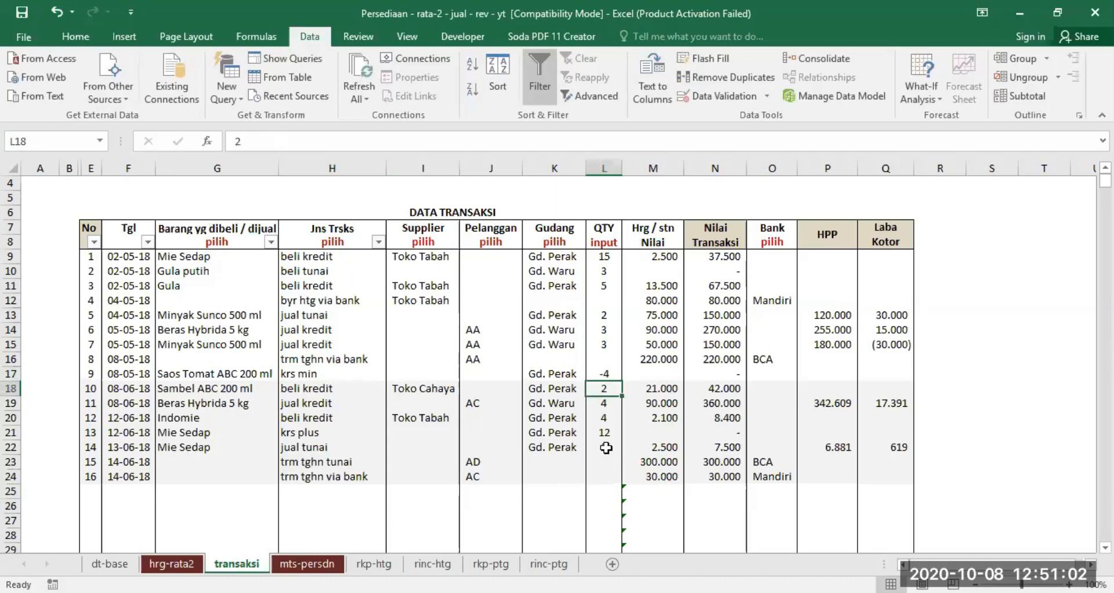
- Examine the transaction types and quantity signs of the Saos Tomat ABC 200 ml krs min and Mie Sedap krs plus entries
left_click(299, 374)
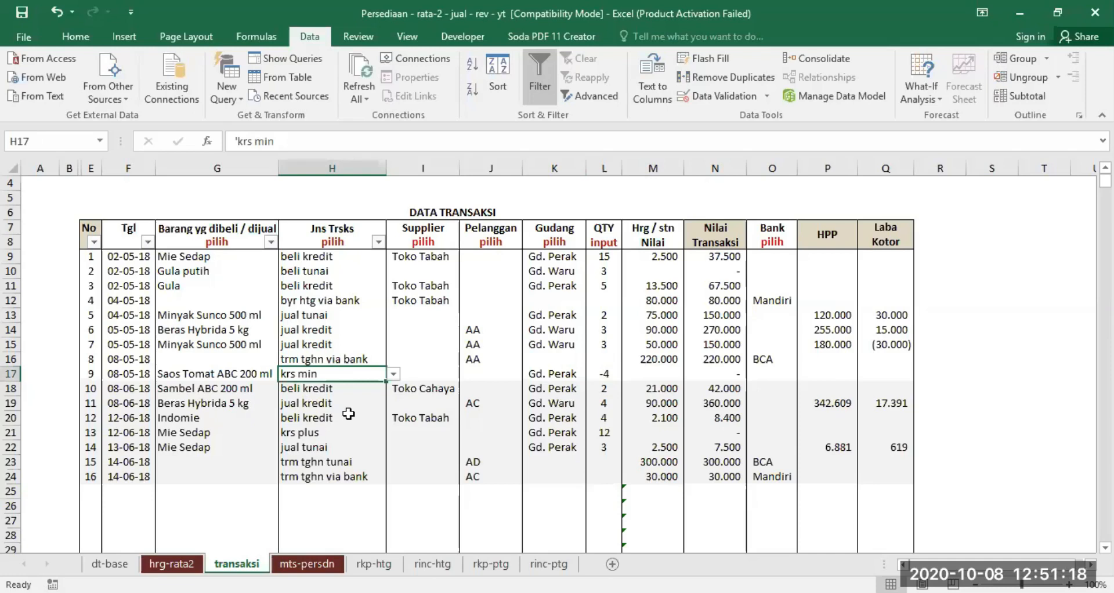
left_click(603, 373)
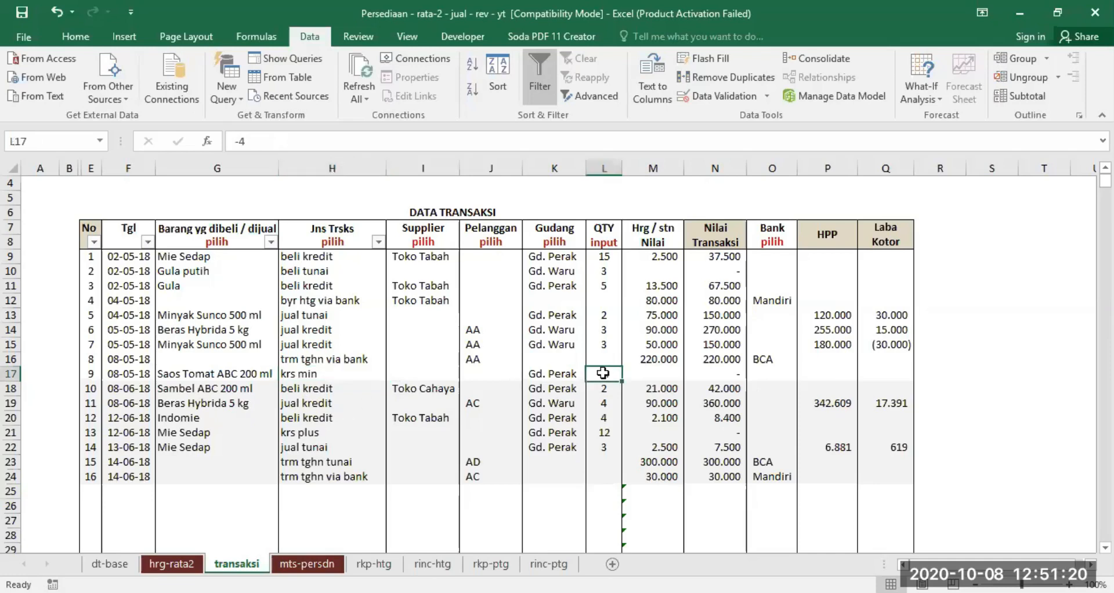
left_click(310, 373)
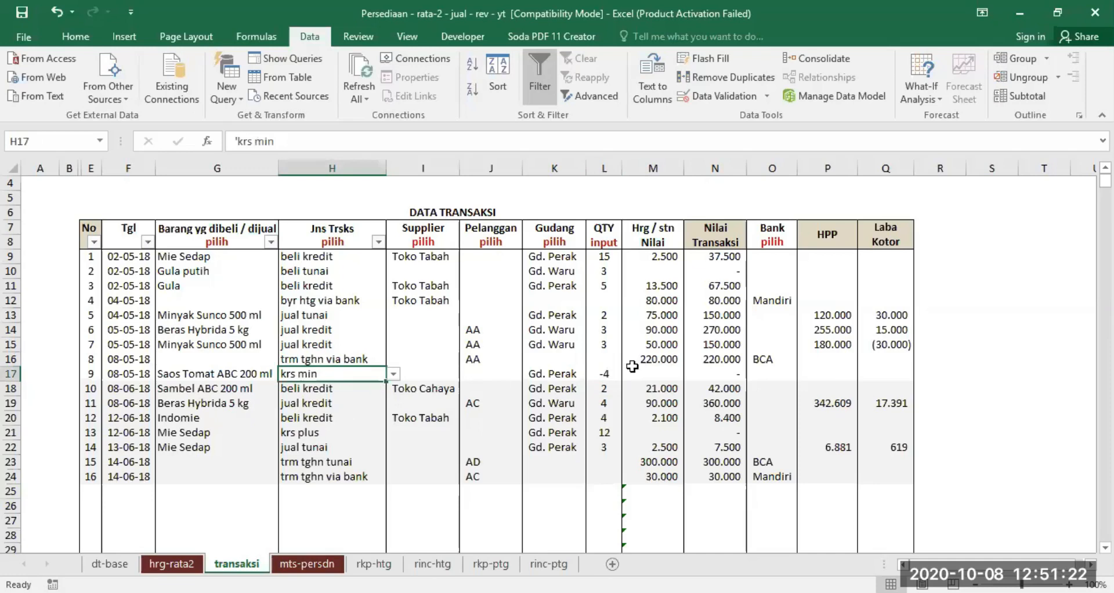
left_click(606, 374)
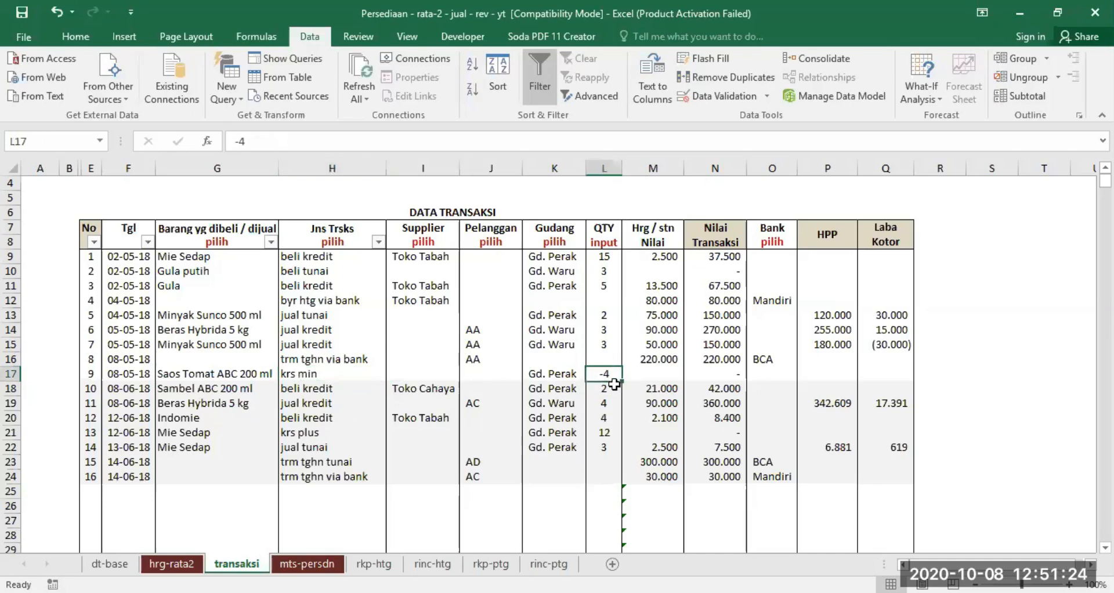
left_click(313, 373)
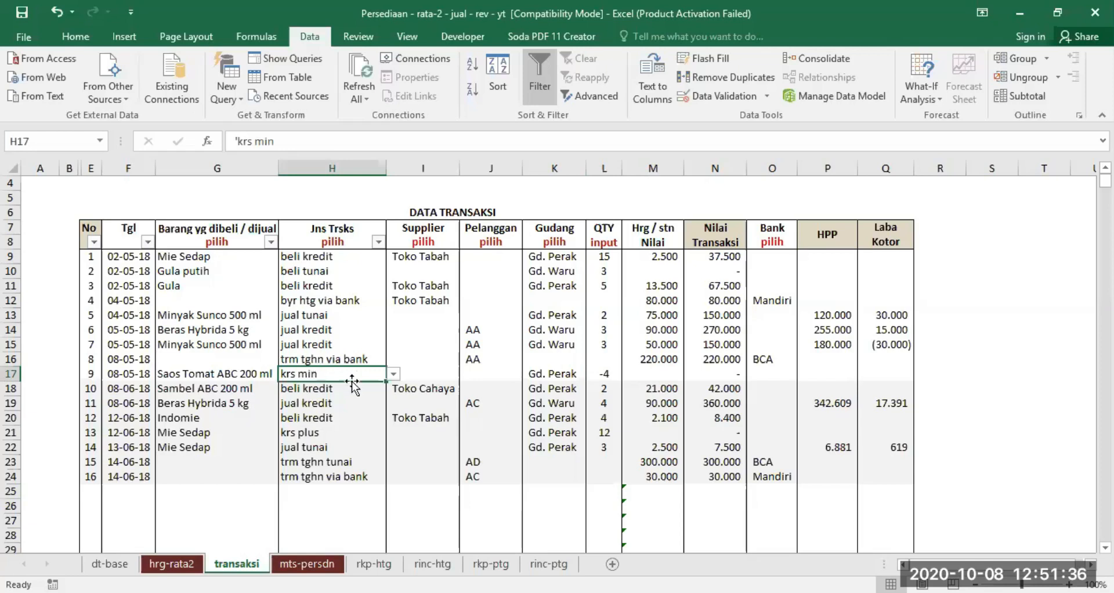
left_click(296, 432)
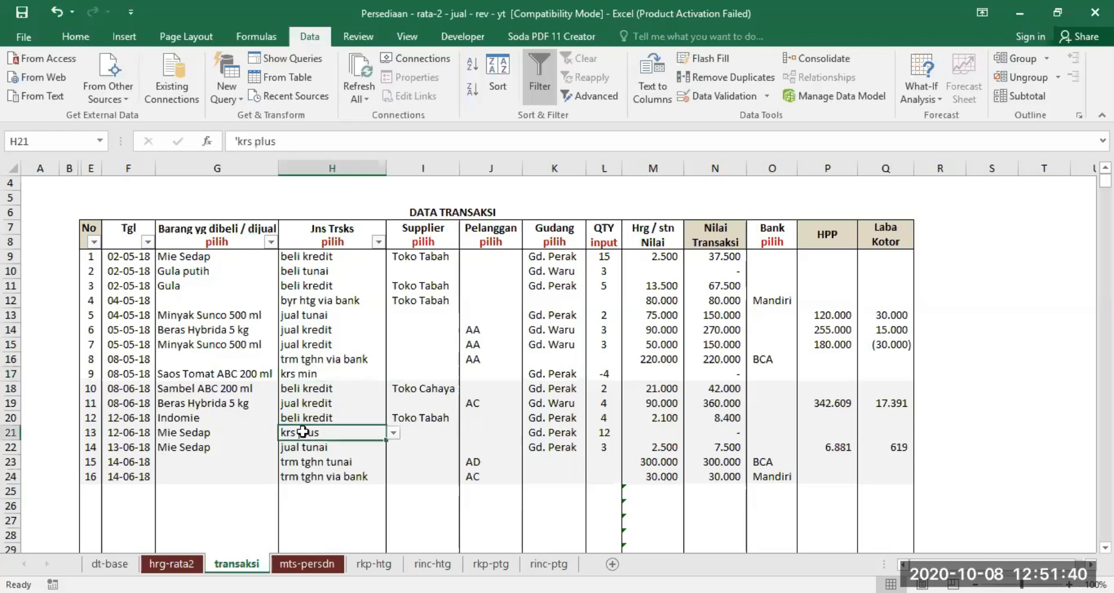
left_click(606, 431)
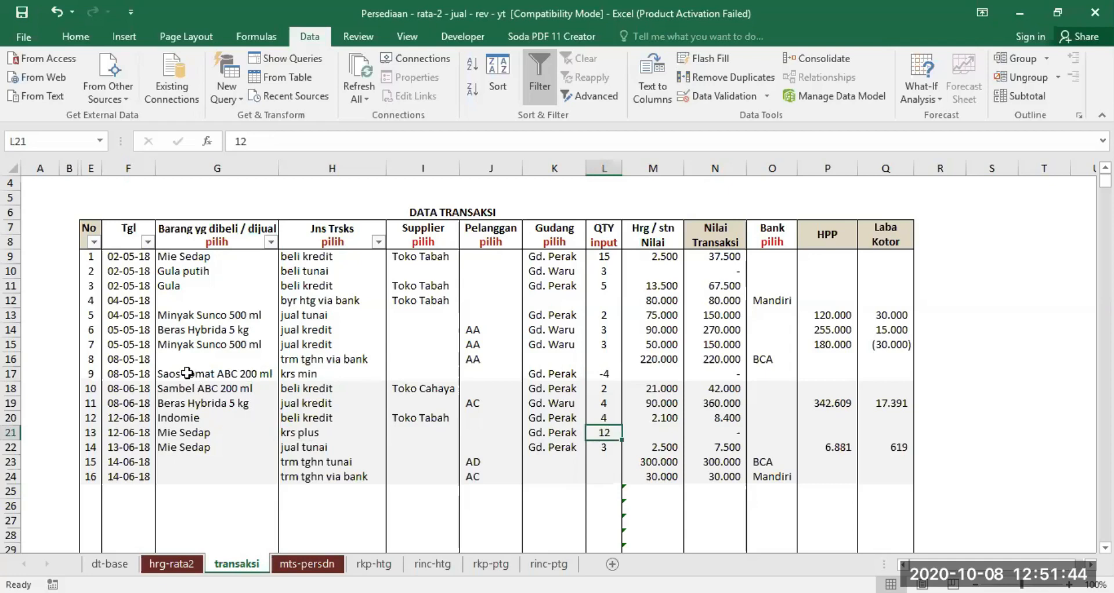
- Clear the GUDANG selection in mts-persdn and check how the May Saos Tomat ABC 200 ml krs min entry appears under Koreksi min
left_click_drag(186, 373, 605, 371)
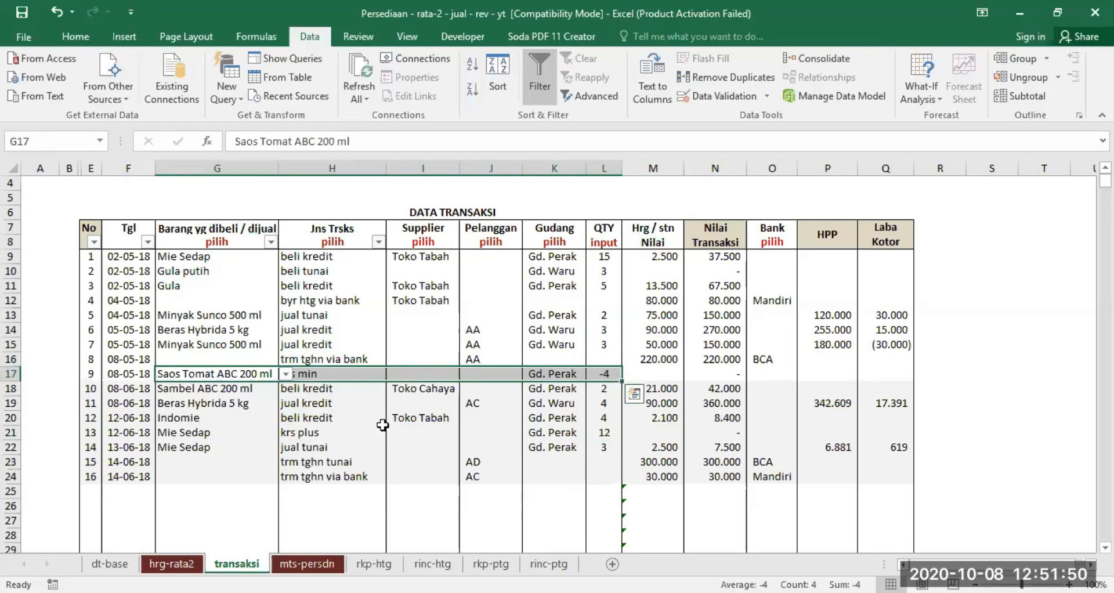
left_click(307, 563)
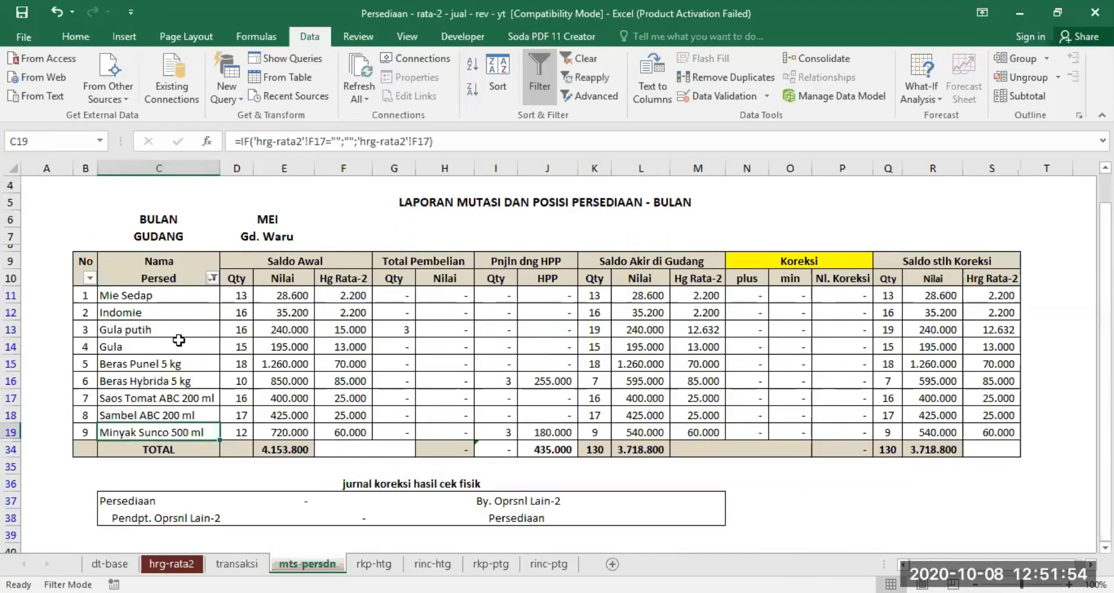
left_click(268, 236)
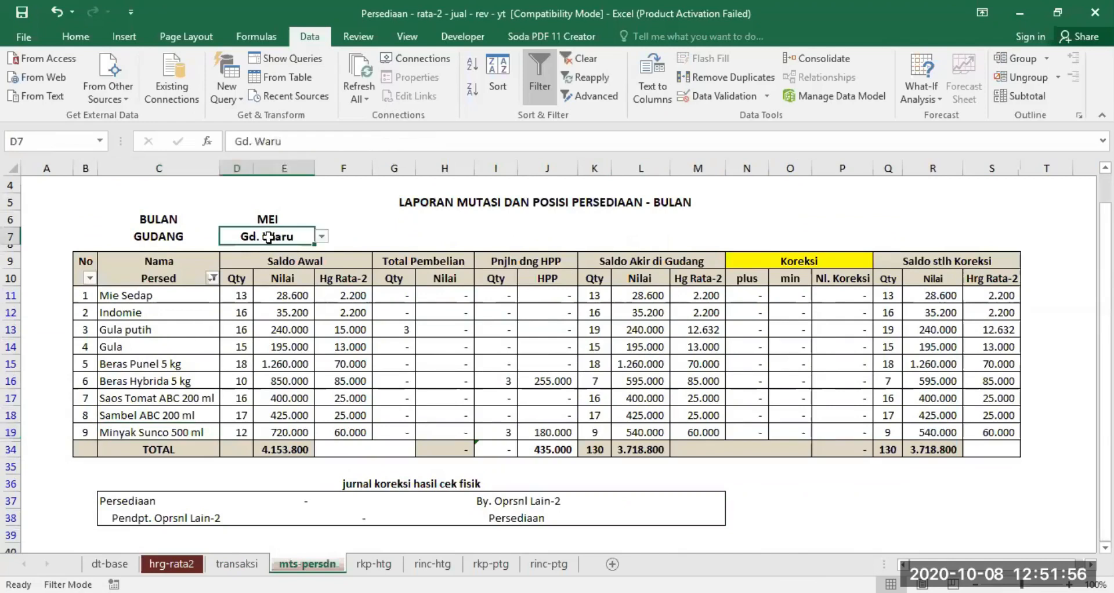
key("Delete")
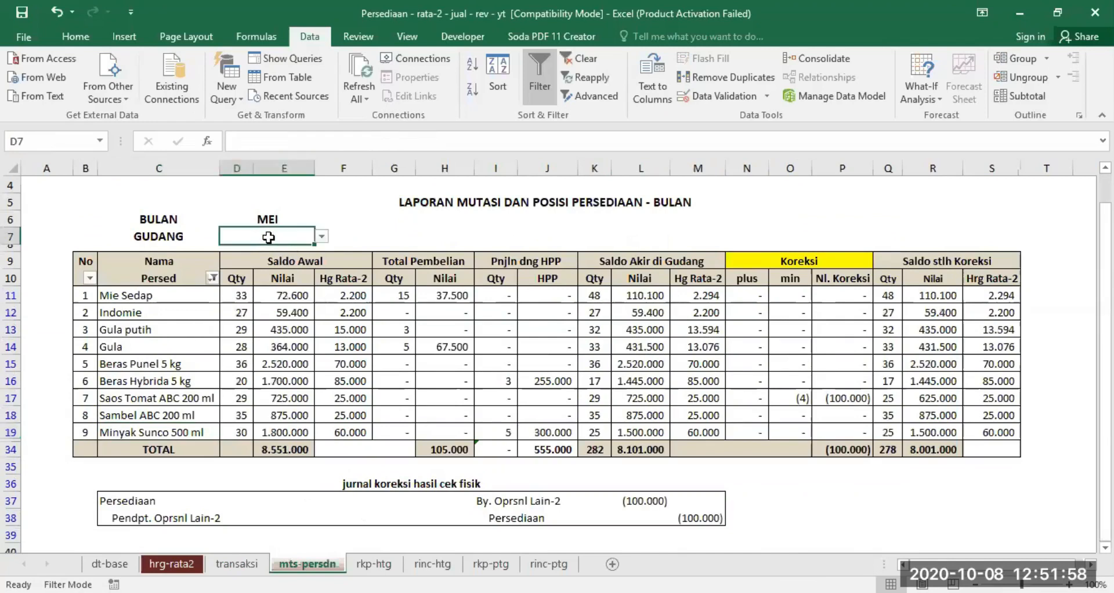
left_click(795, 396)
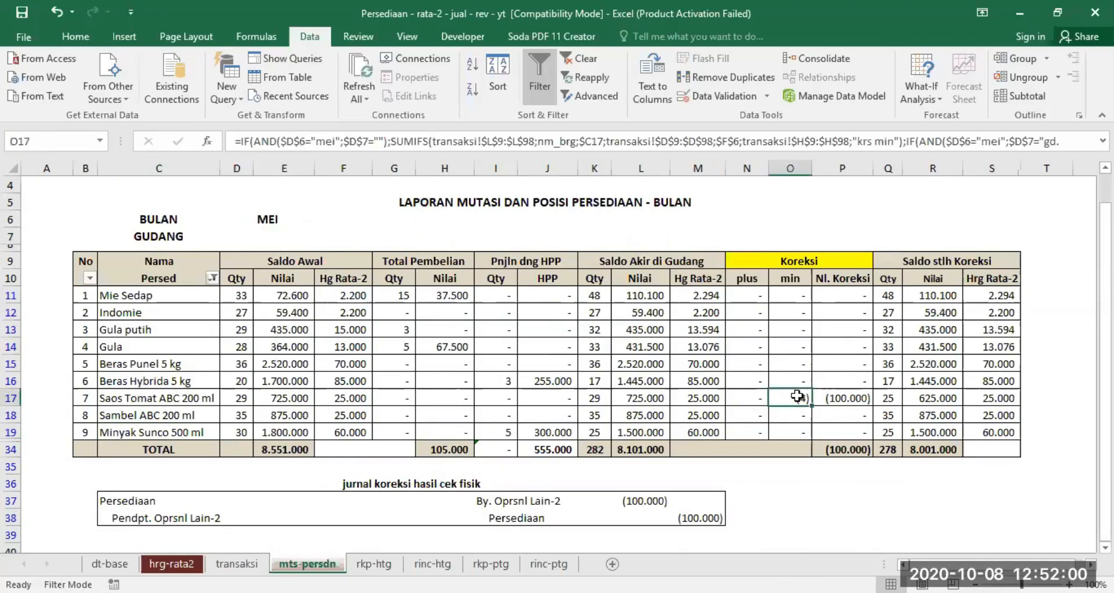
- Recheck the Saos Tomat ABC 200 ml correction against transaksi, and review the report's average prices after correction for all items
left_click(233, 563)
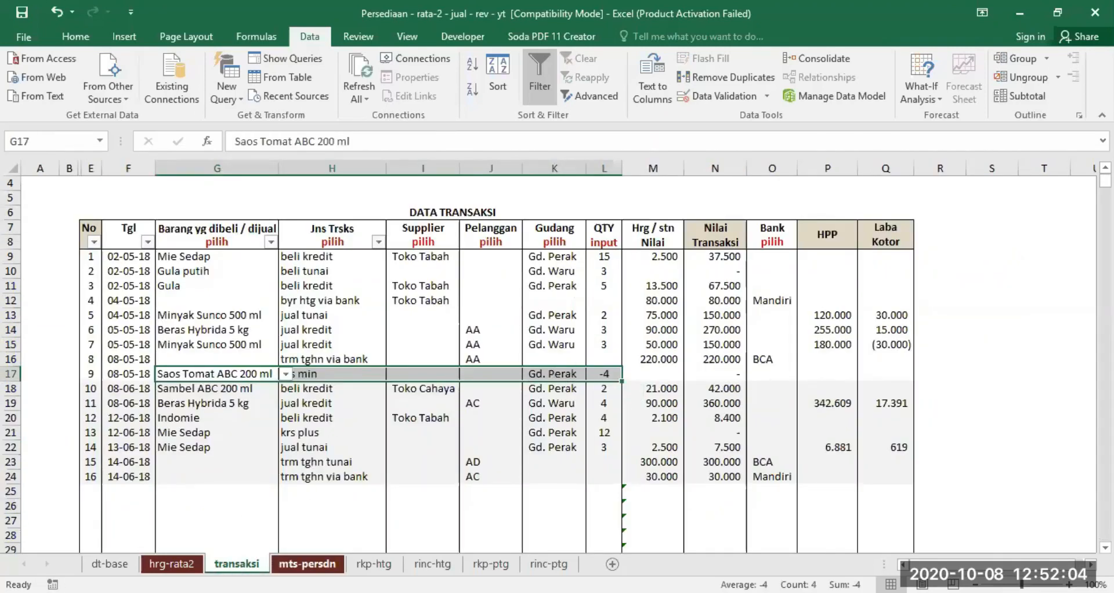
left_click(307, 563)
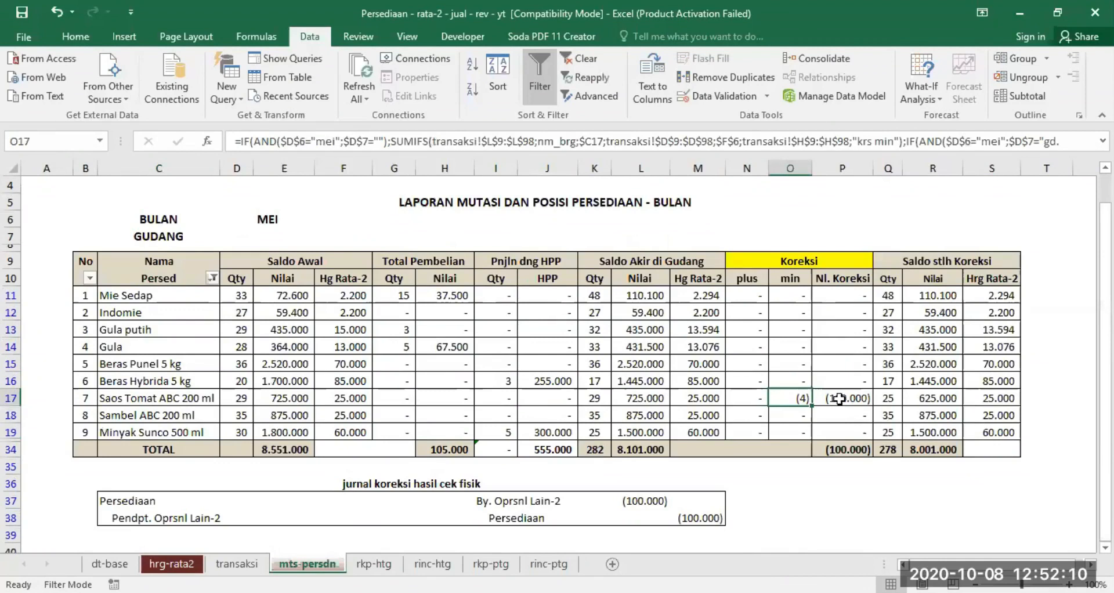
left_click_drag(999, 294, 989, 430)
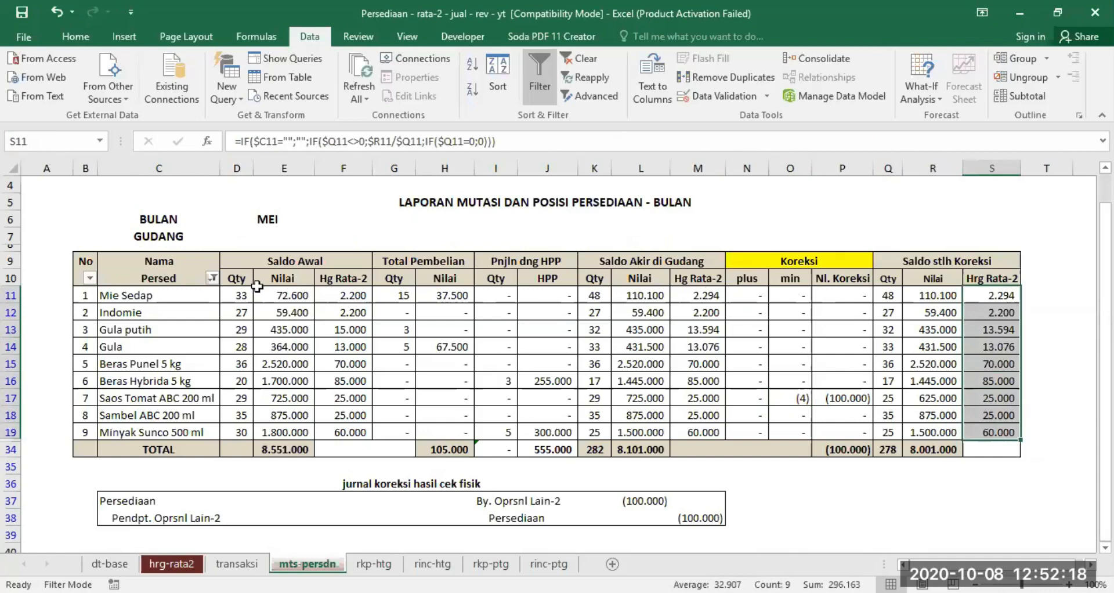
- Set GUDANG to Gd. Waru in mts-persdn and check the type and warehouse of the Saos Tomat ABC 200 ml krs min entry in transaksi
left_click(264, 235)
left_click(322, 236)
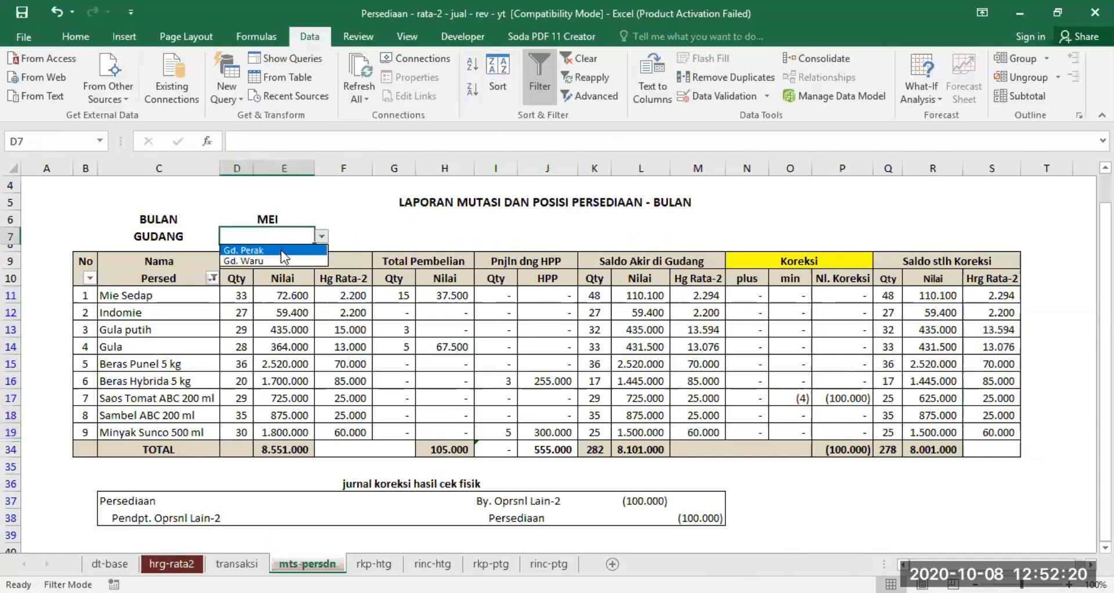
left_click(278, 260)
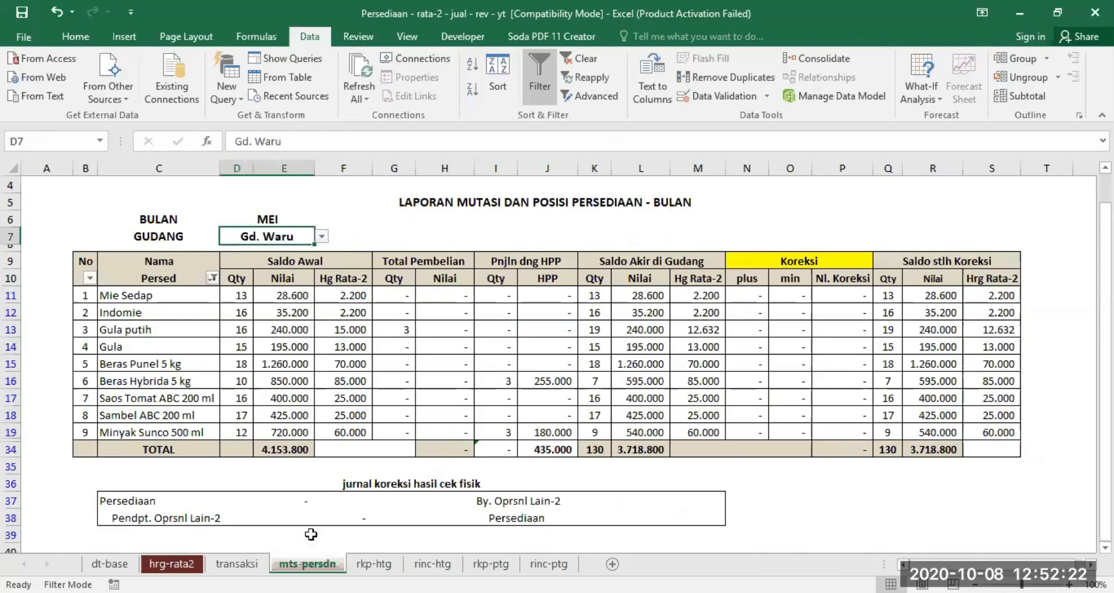
left_click(241, 564)
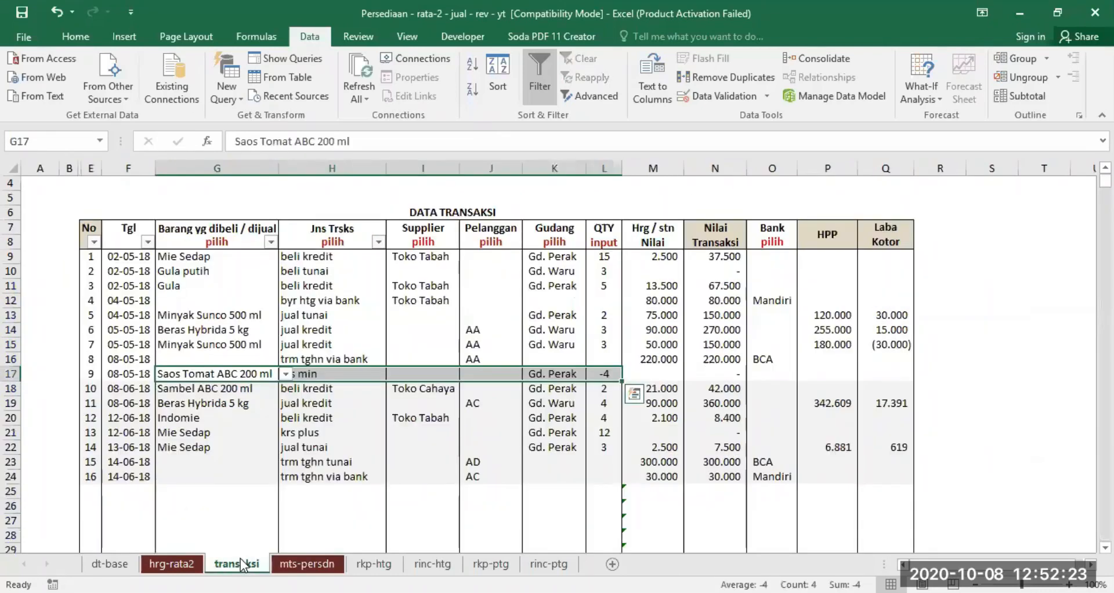
left_click(312, 378)
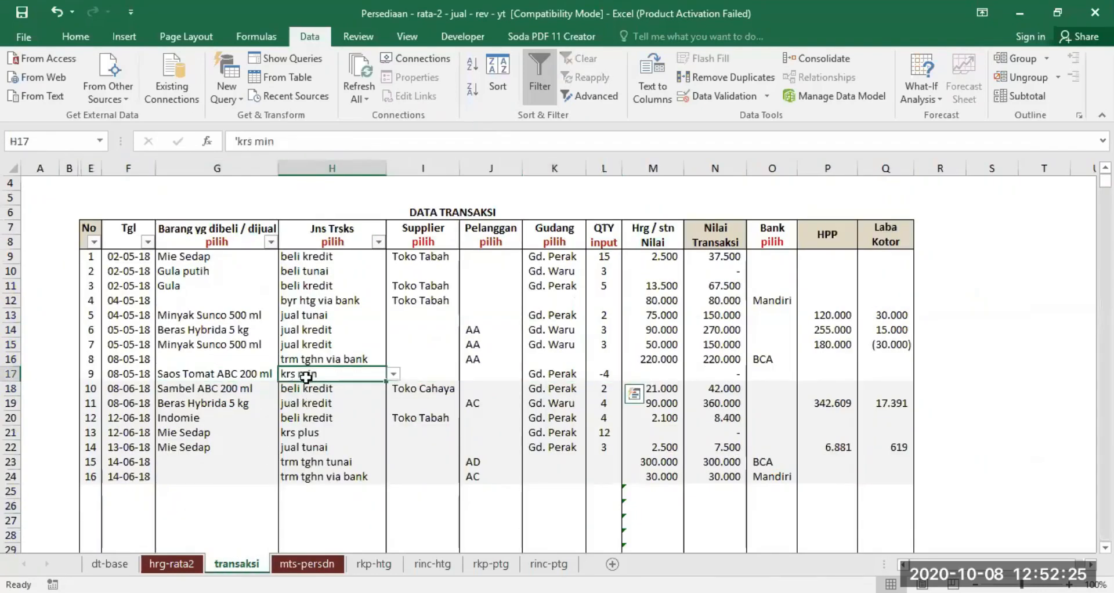
left_click(562, 375)
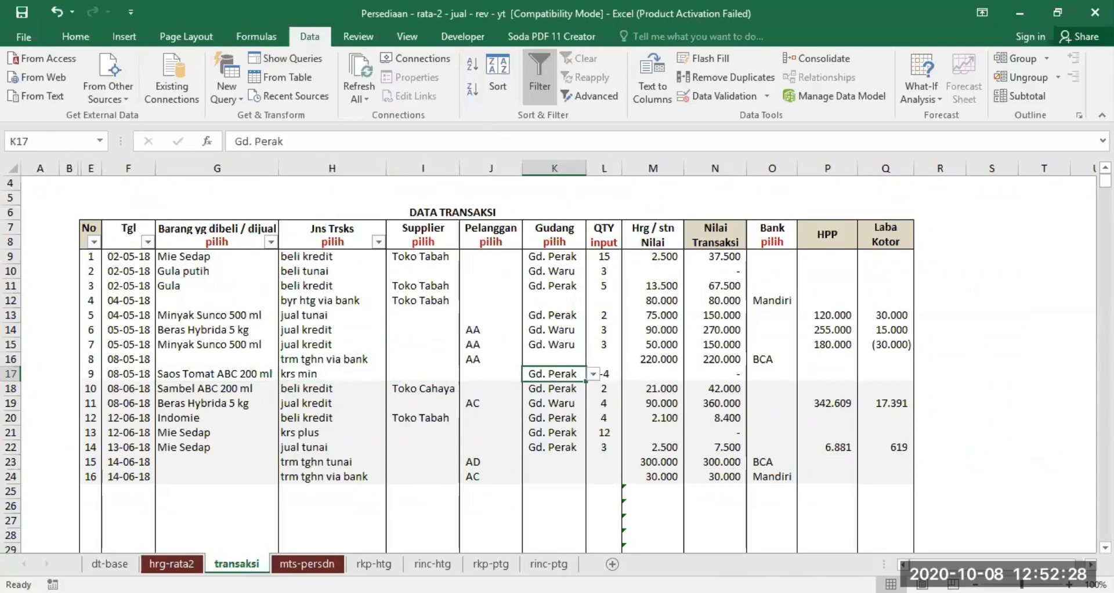
- Set GUDANG to Gd. Perak in mts-persdn and check the May corrections reported for that warehouse
left_click(308, 564)
left_click(321, 237)
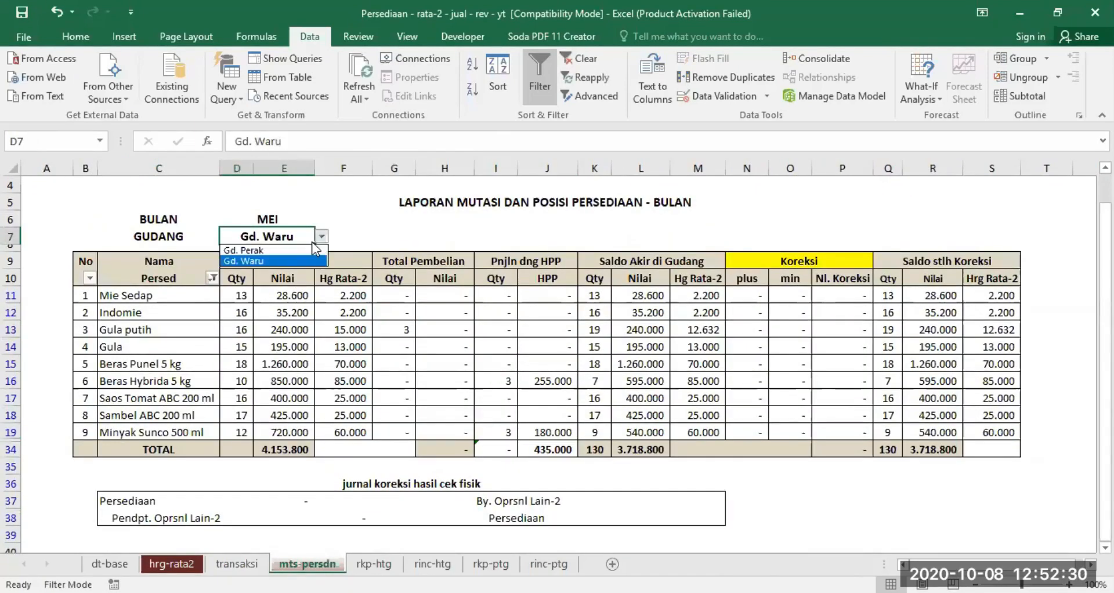
left_click(292, 252)
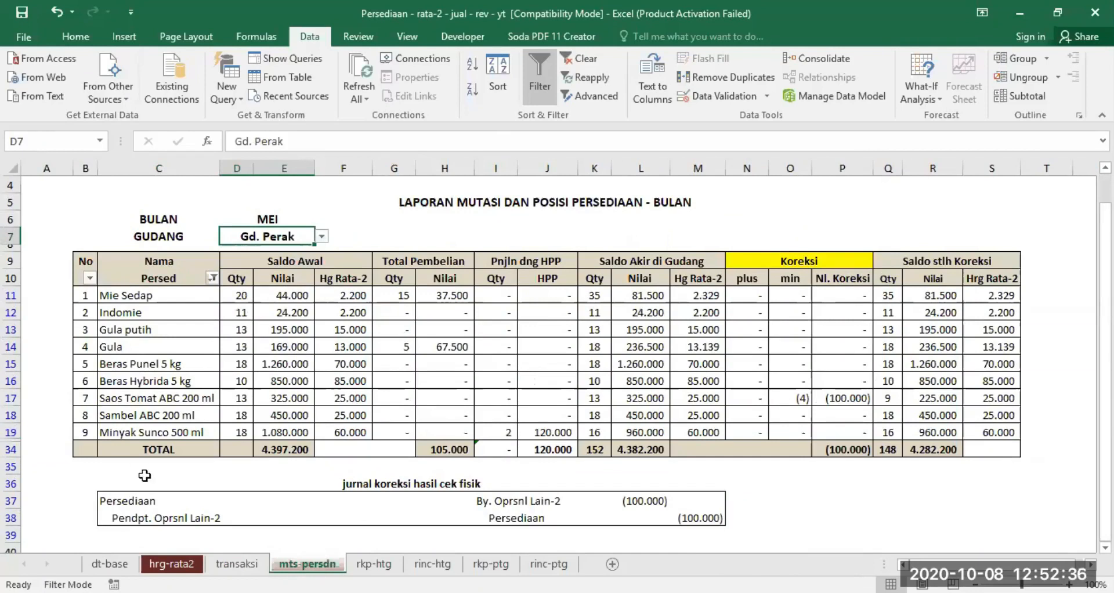
- Review the June Sambel ABC, Beras Hybrida and Indomie entries in transaksi, and set mts-persdn to JUNI with GUDANG cleared
left_click(237, 564)
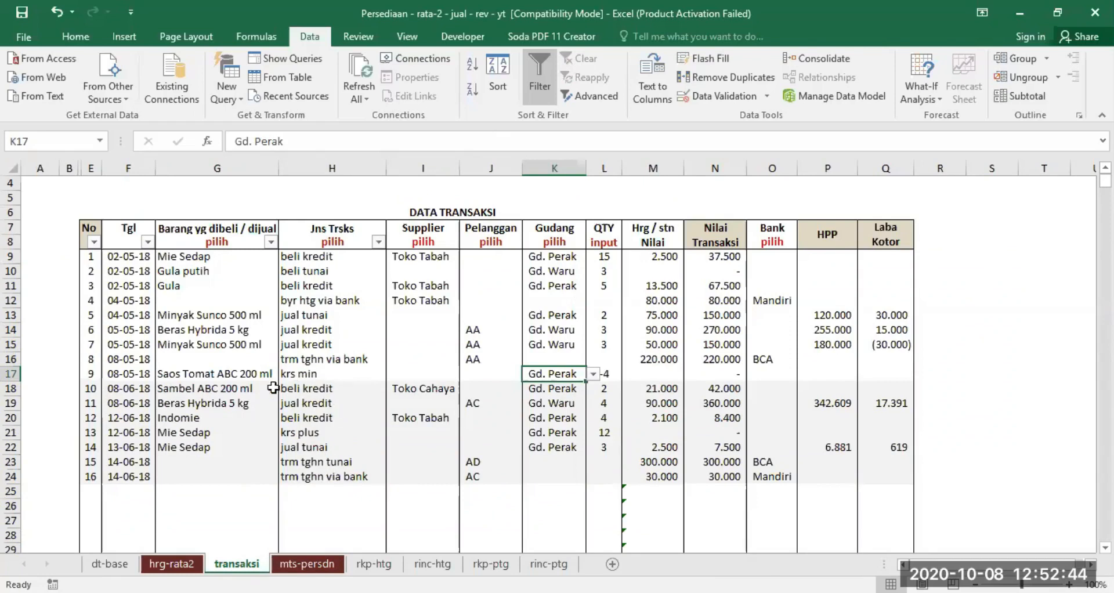
left_click_drag(169, 387, 604, 412)
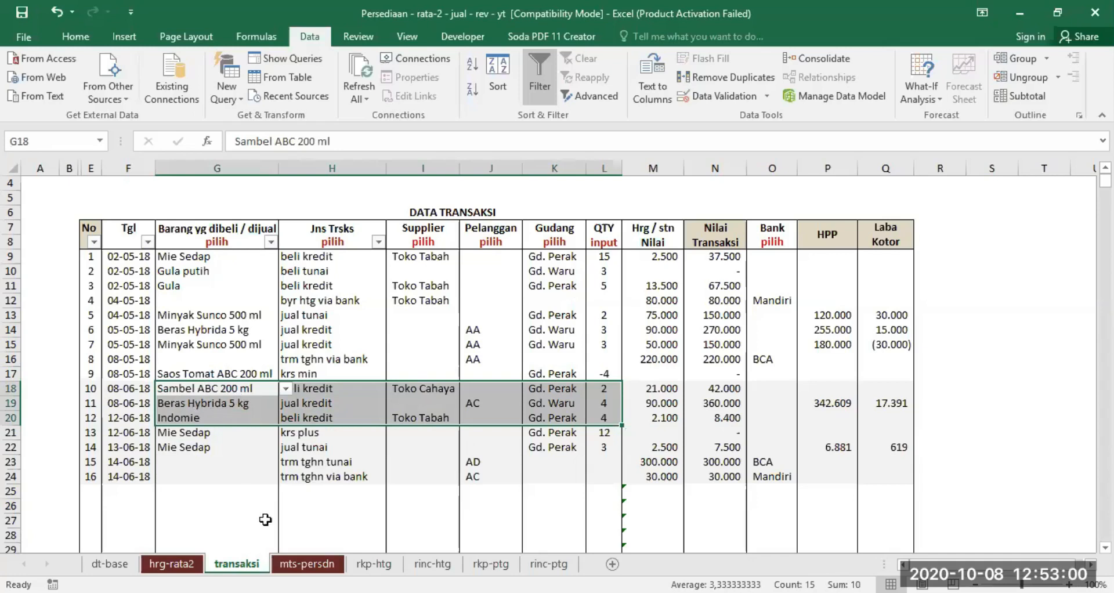
left_click(303, 559)
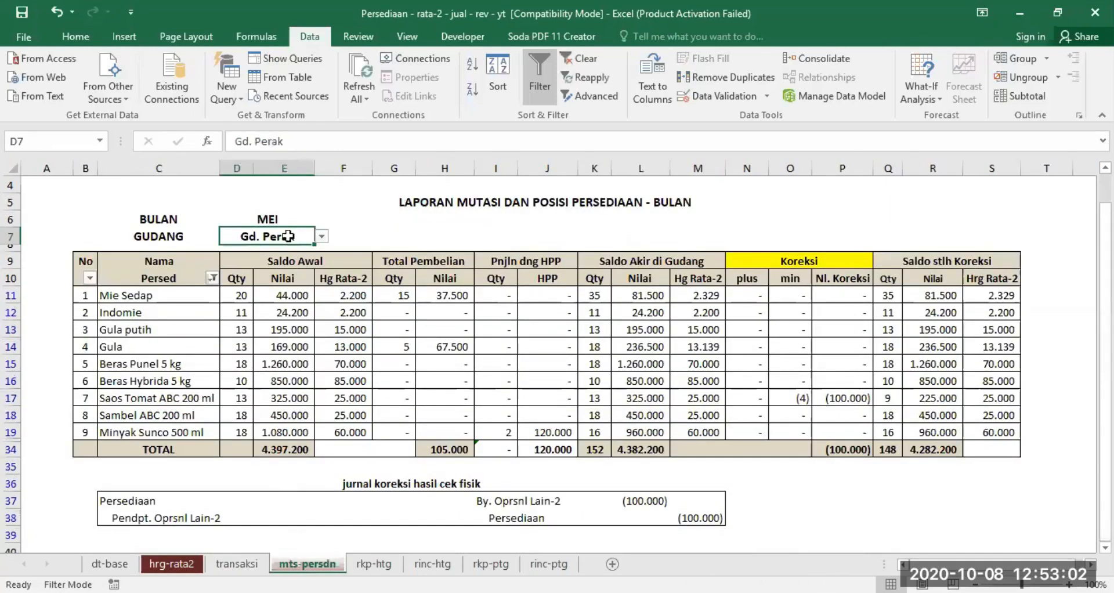
left_click(275, 219)
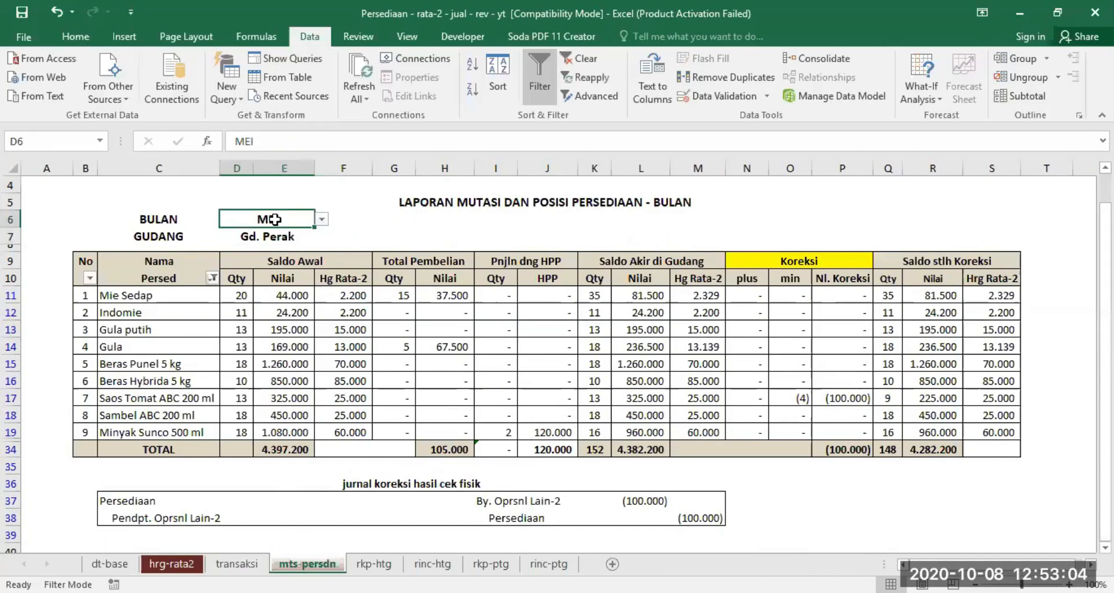
left_click(321, 220)
left_click(281, 242)
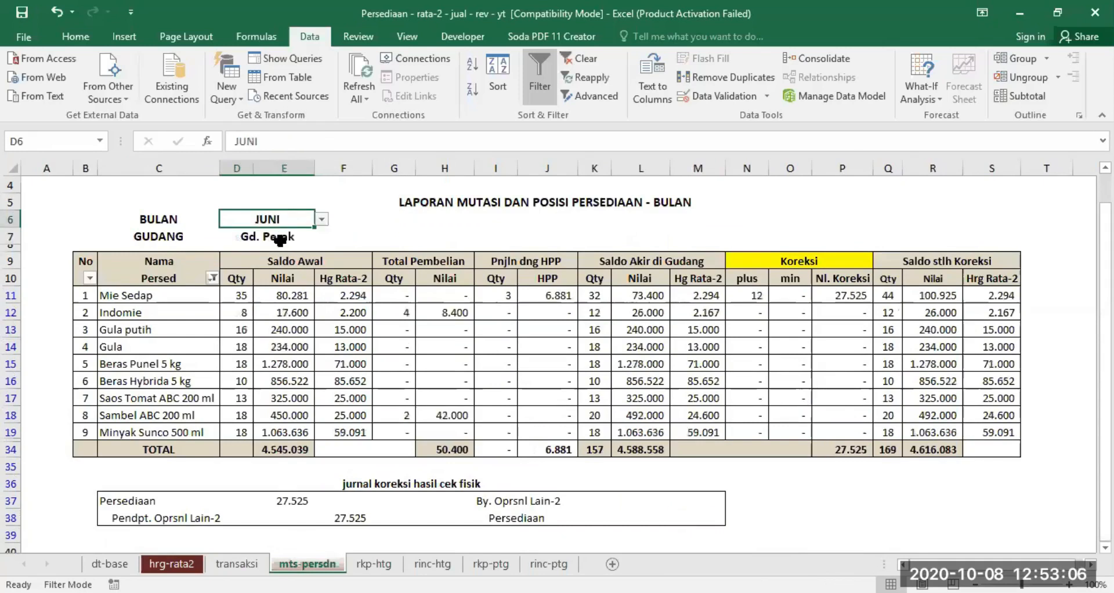
left_click(272, 236)
key("Delete")
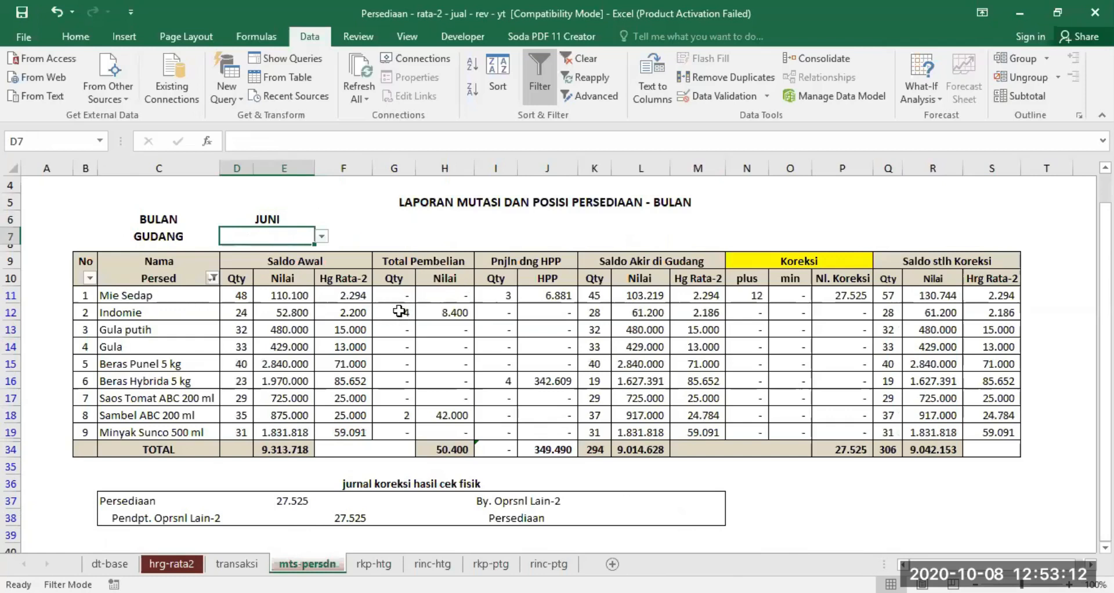
- Compare the June Sambel ABC 200 ml beli kredit entry in transaksi with its Total Pembelian quantity in mts-persdn
left_click(236, 563)
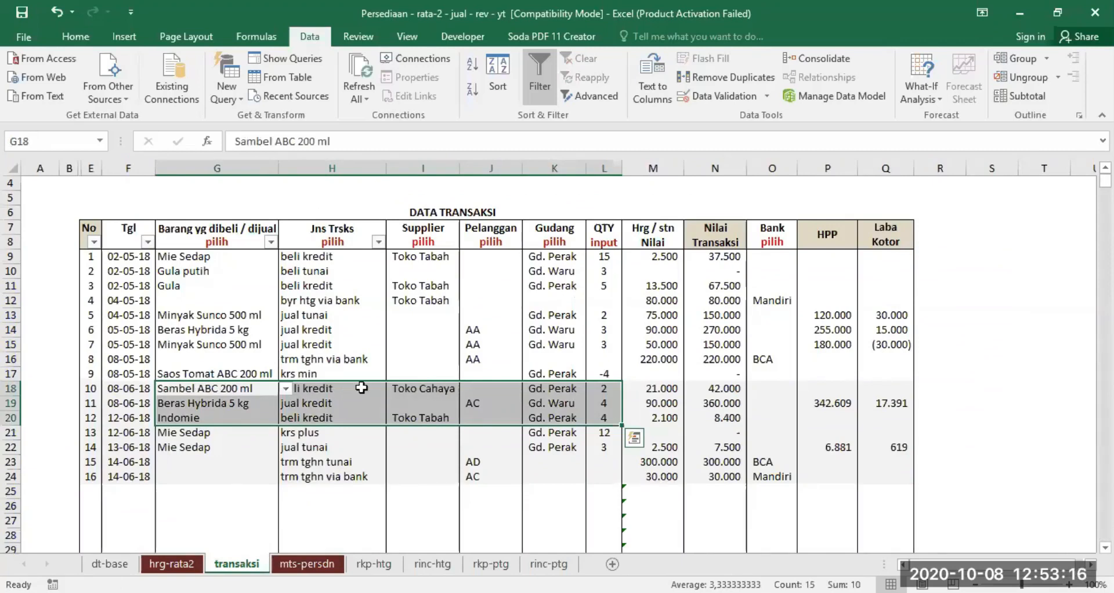
left_click(237, 450)
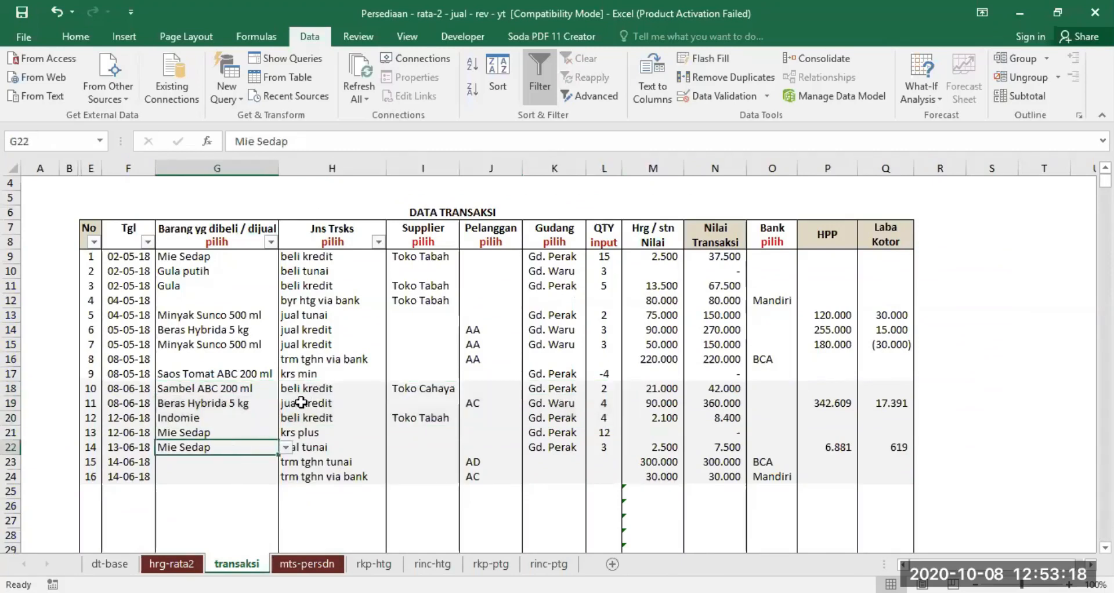
left_click(301, 402)
left_click(203, 388)
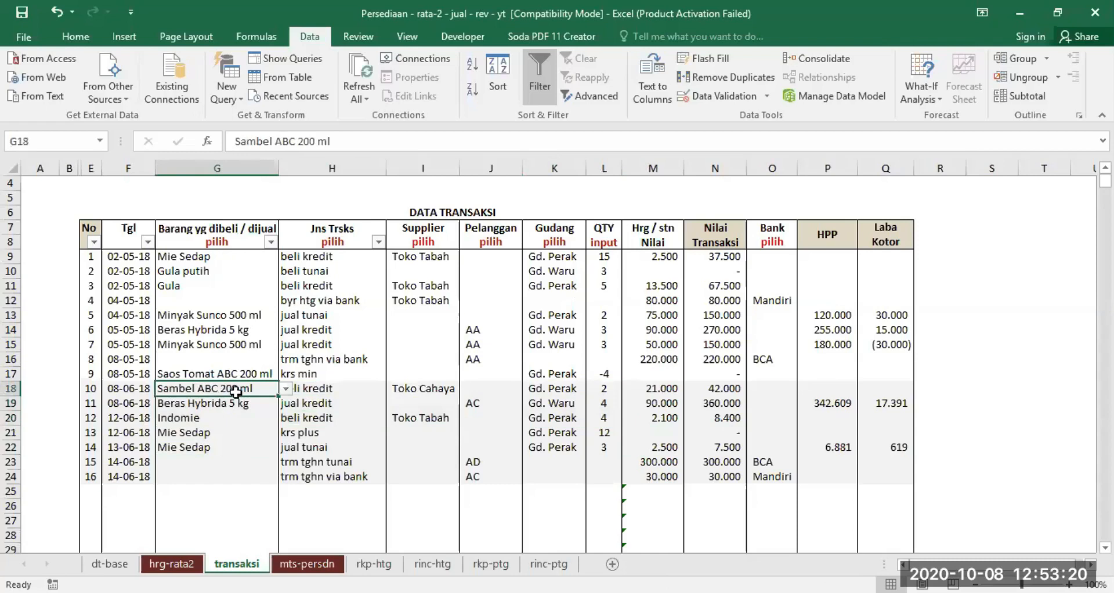
left_click_drag(236, 392, 315, 385)
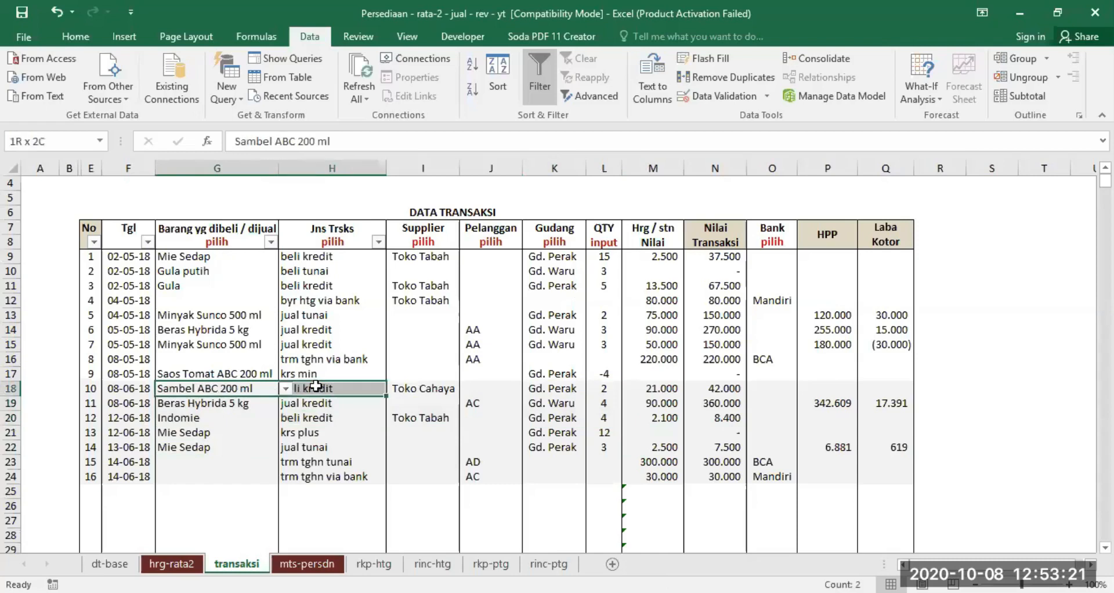
left_click(597, 390)
key("ctrl+Page_Down")
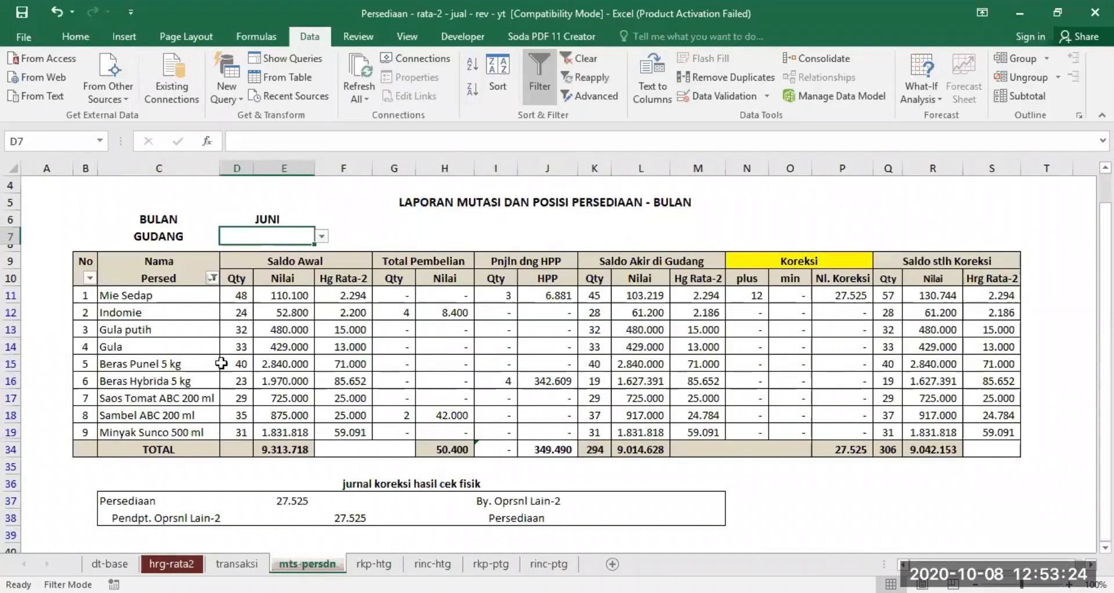
left_click(123, 416)
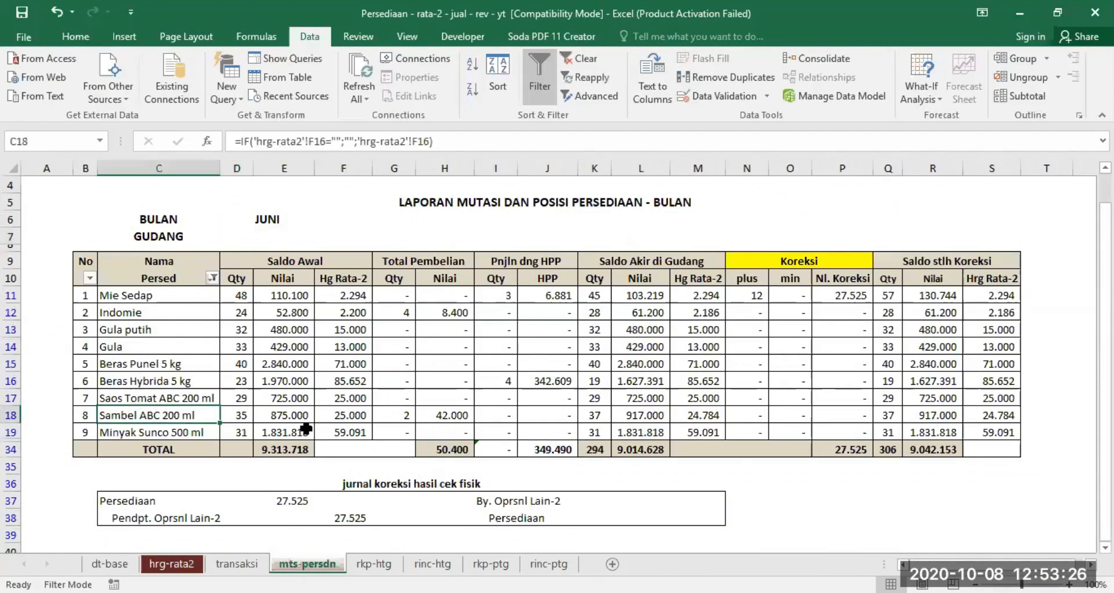
left_click(400, 414)
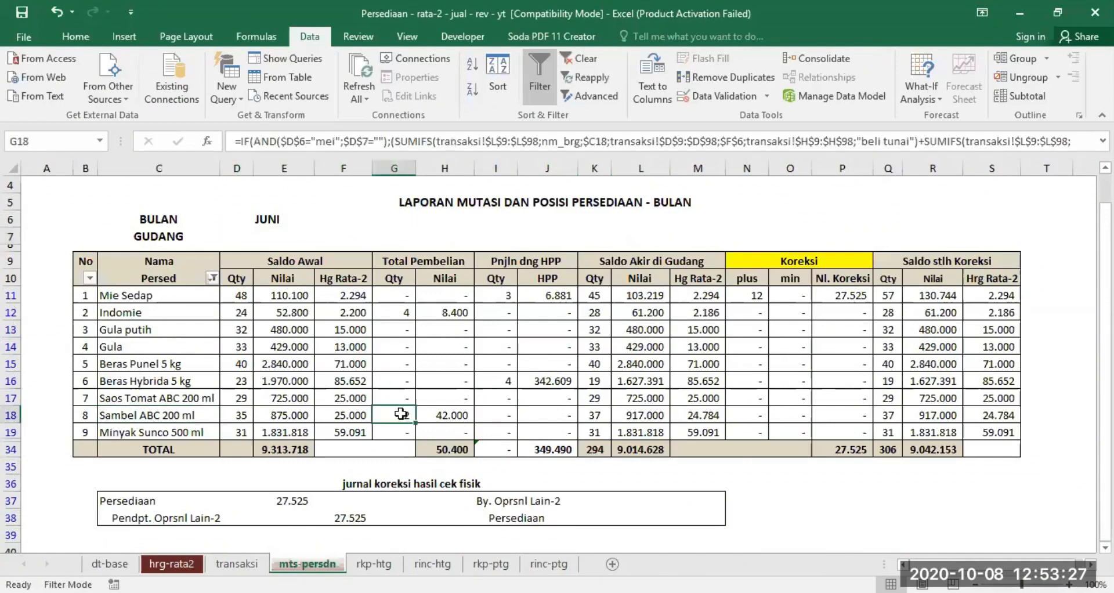
- Compare the June Indomie beli kredit entry in transaksi with its Total Pembelian quantity in mts-persdn
left_click(250, 564)
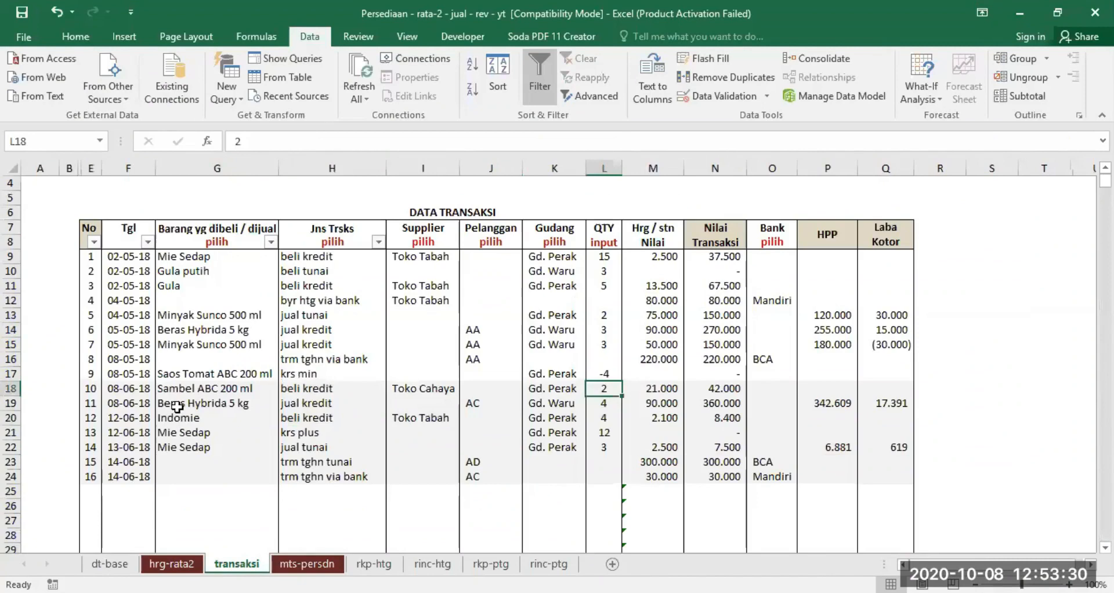
left_click_drag(186, 413, 598, 426)
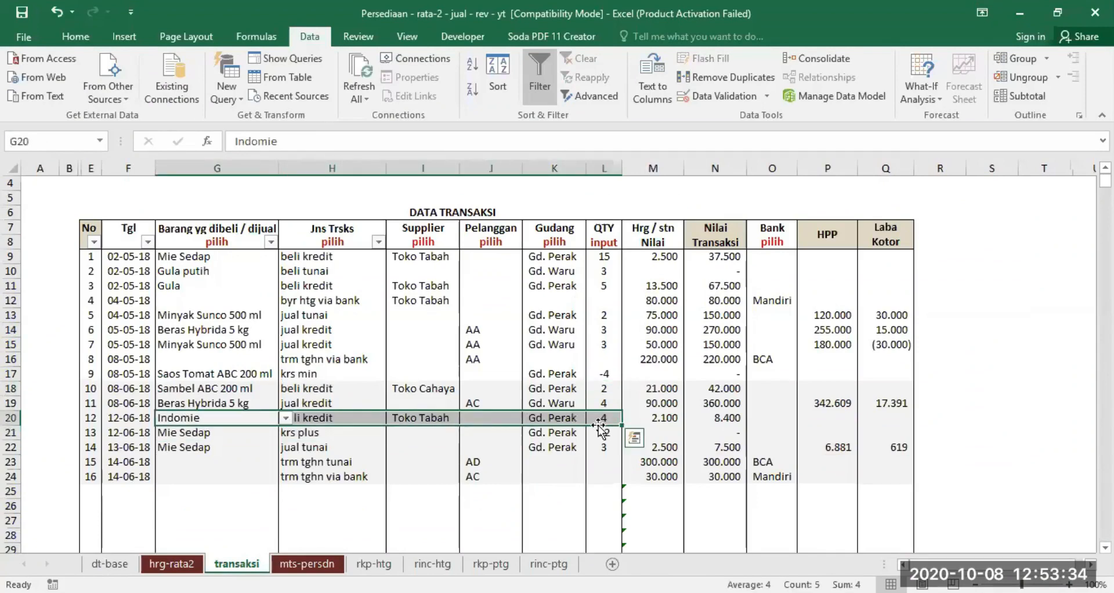
key("ctrl+Page_Down")
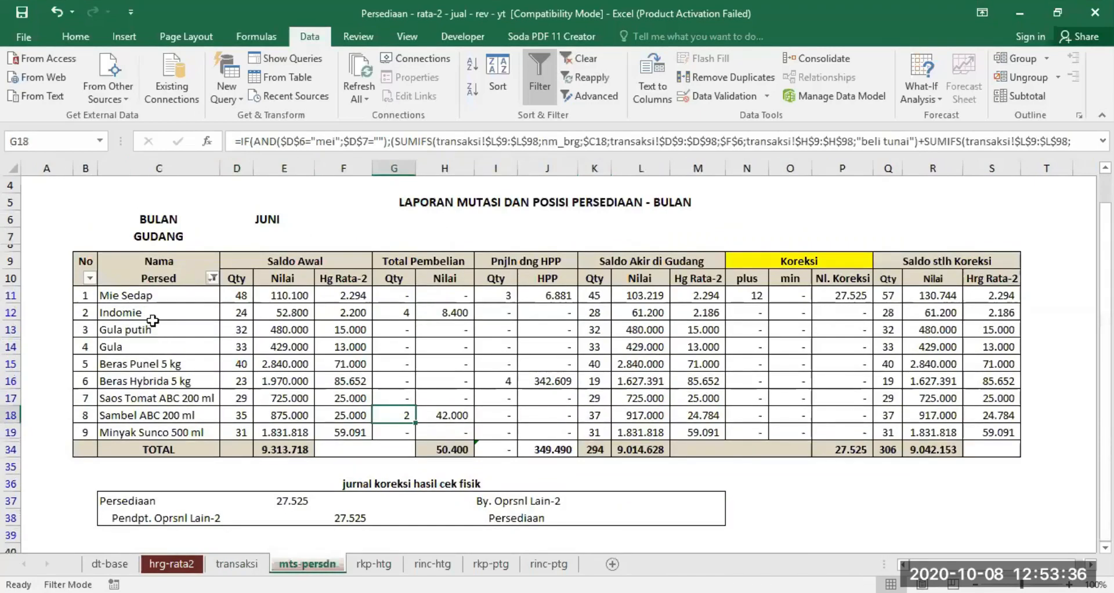
left_click(401, 313)
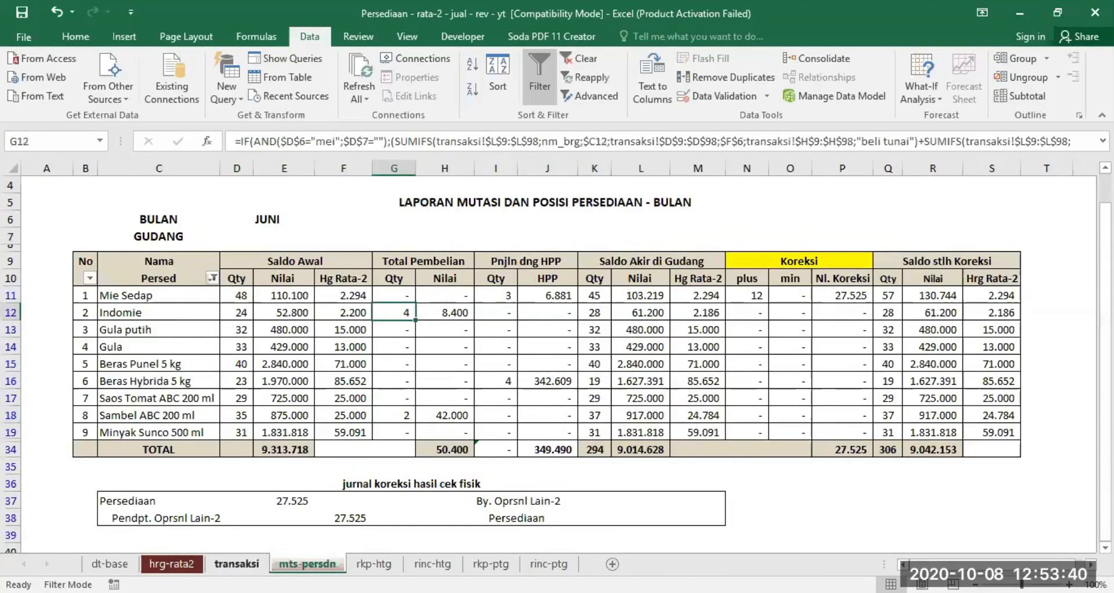
- Compare the June Beras Hybrida 5 kg jual kredit entry in transaksi with its sales quantity in mts-persdn
left_click(236, 563)
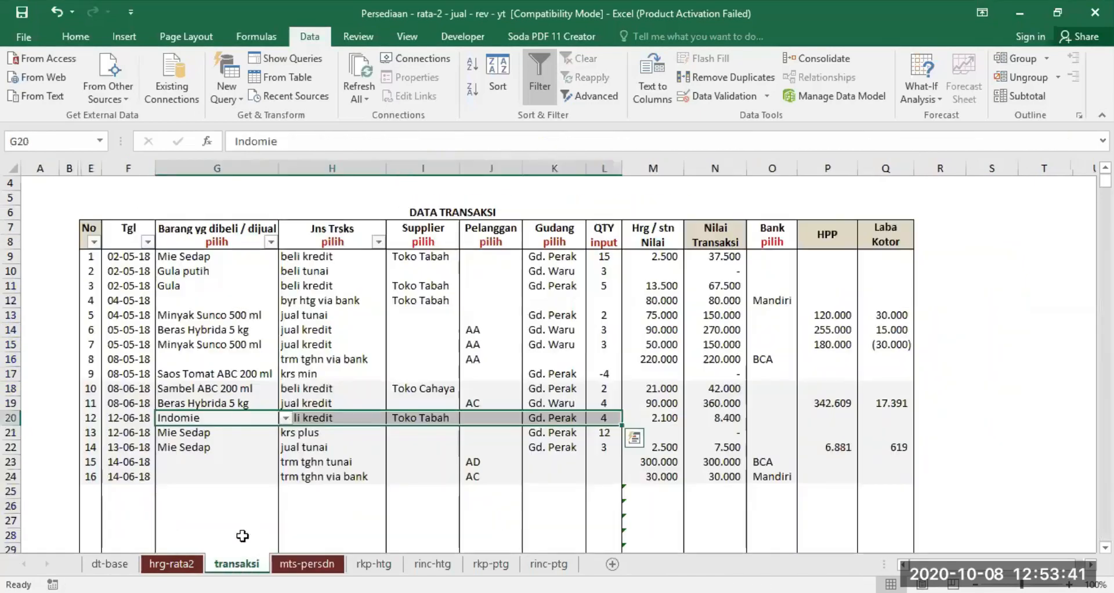
left_click(167, 401)
left_click(317, 402)
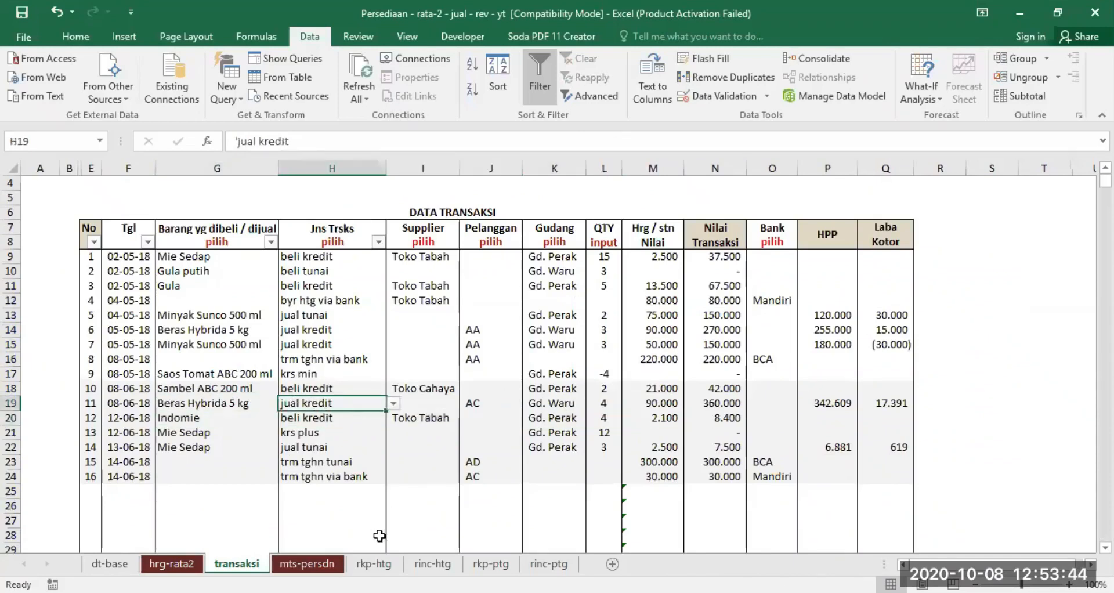
left_click(306, 563)
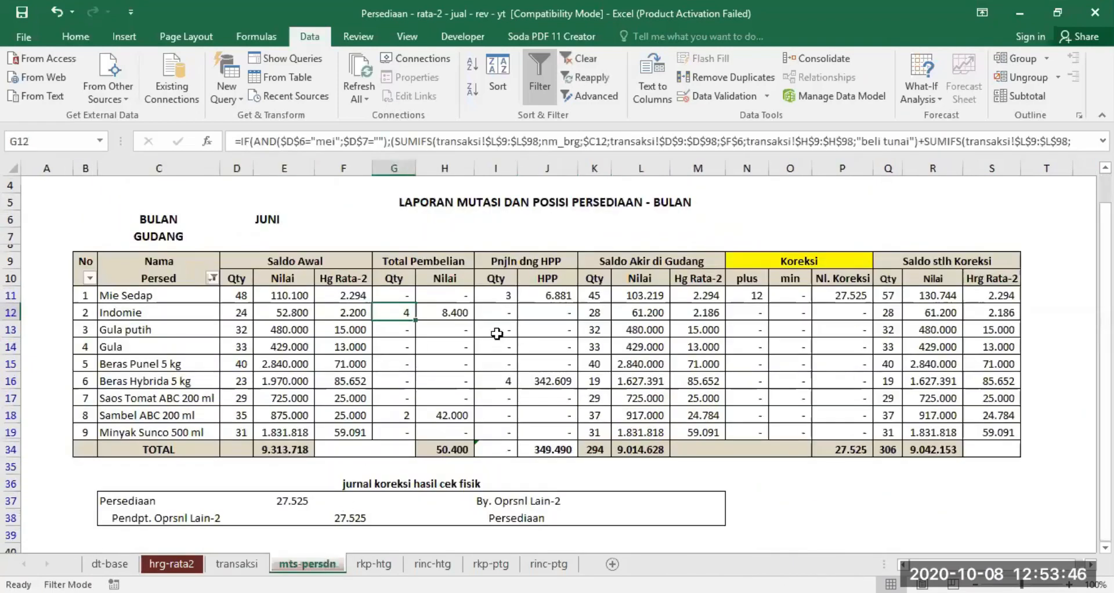
left_click(107, 381)
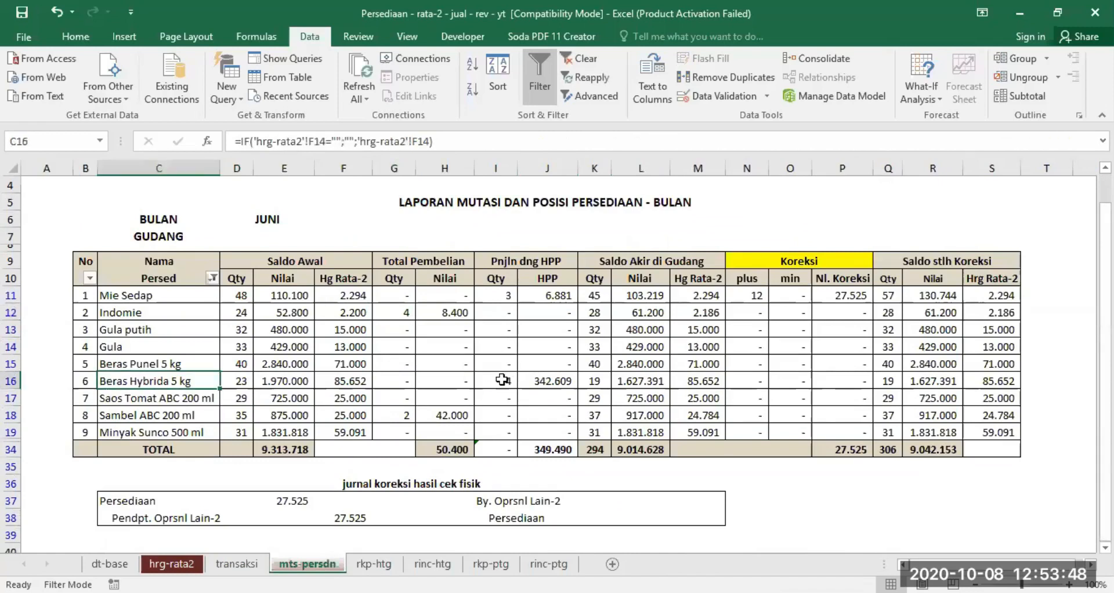
left_click(502, 379)
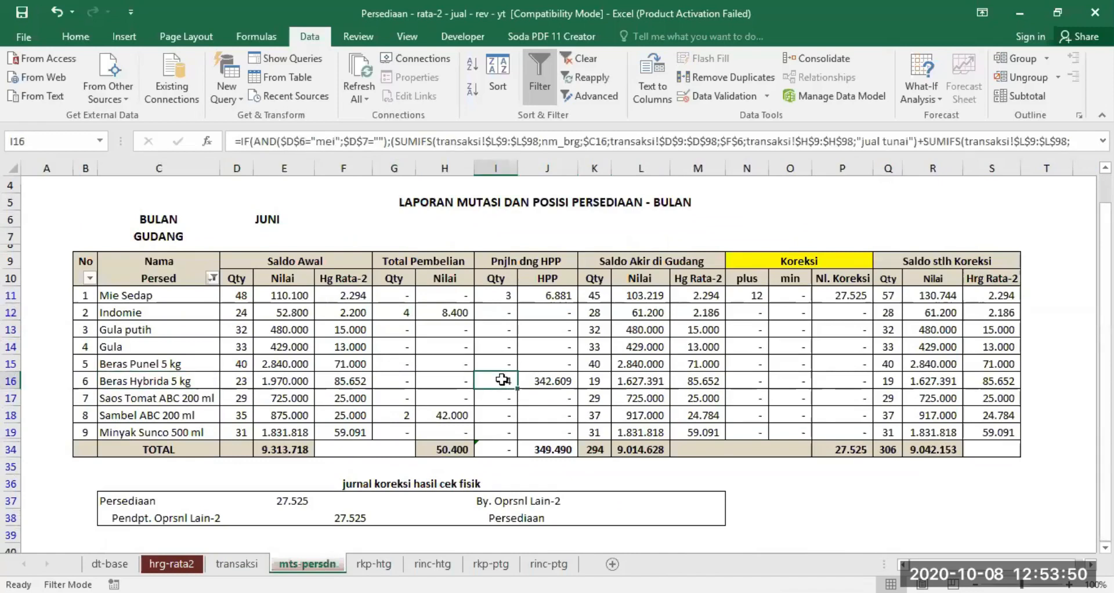
- Set GUDANG to Gd. Perak in the June mts-persdn report and check the warehouses of the Sambel ABC 200 ml and Indomie purchases in transaksi
left_click(266, 232)
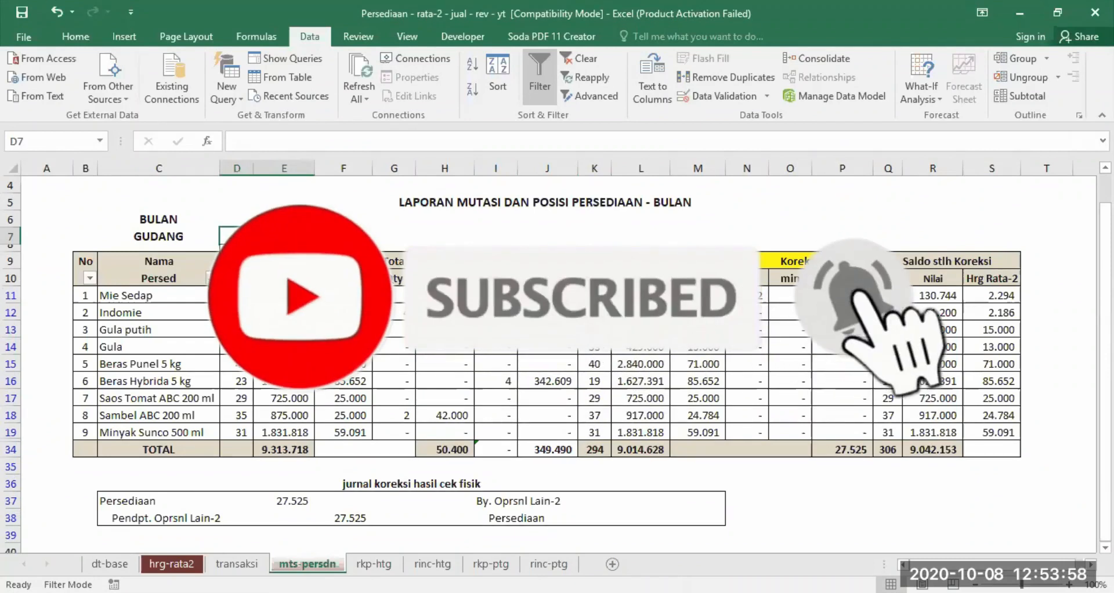
left_click(292, 251)
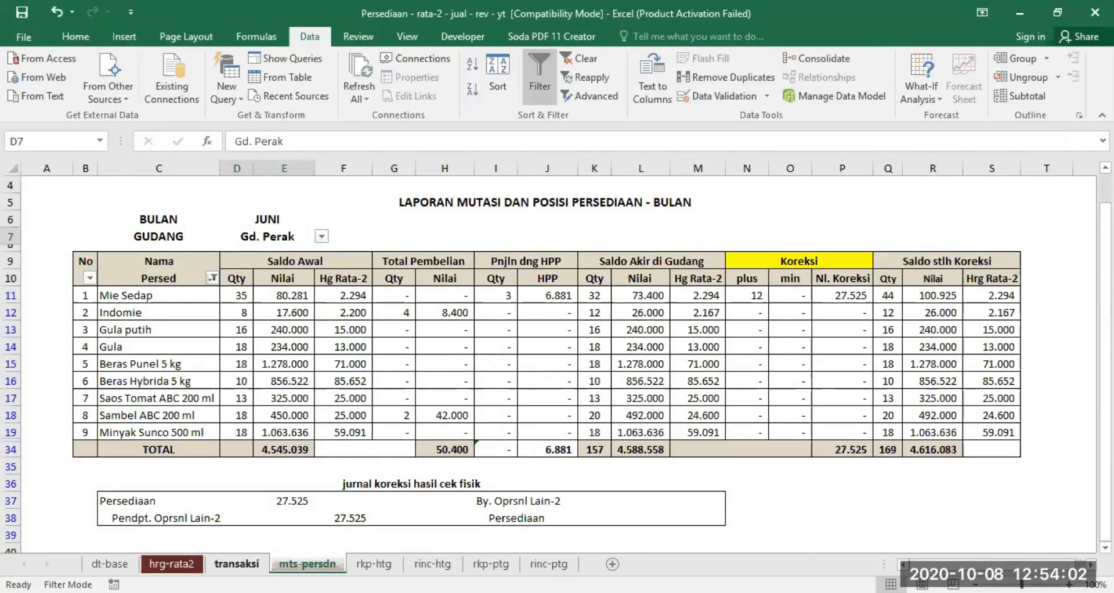
left_click(236, 564)
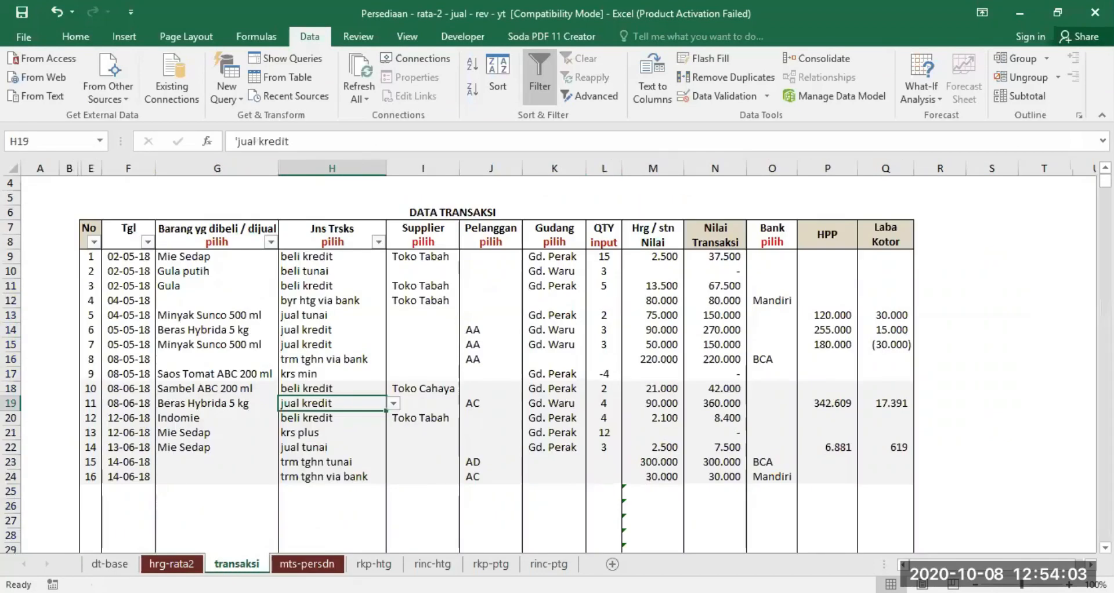
left_click(557, 389)
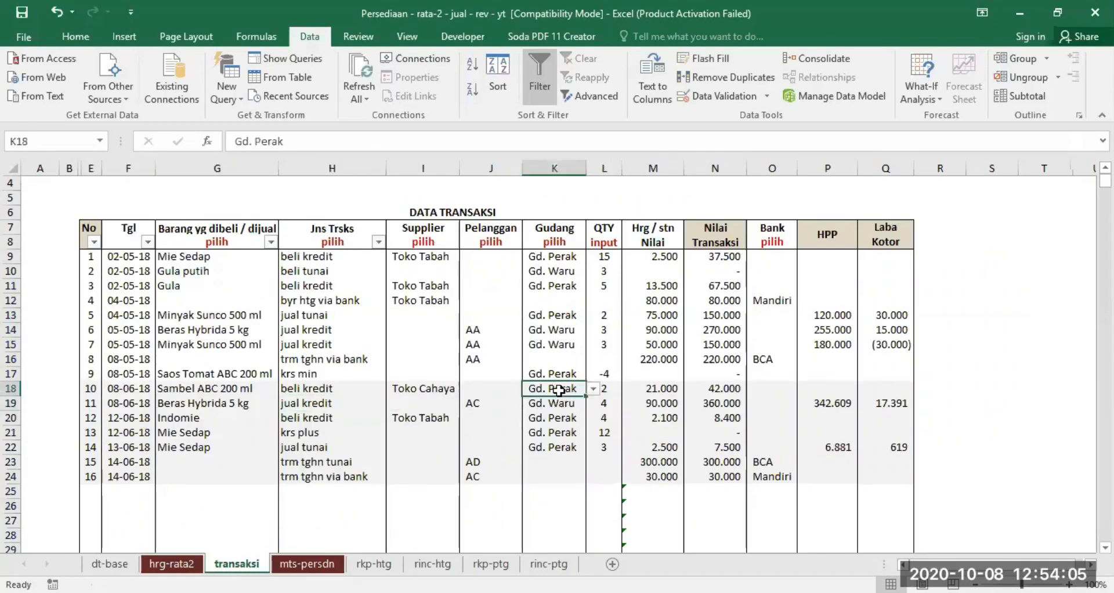
left_click(225, 384)
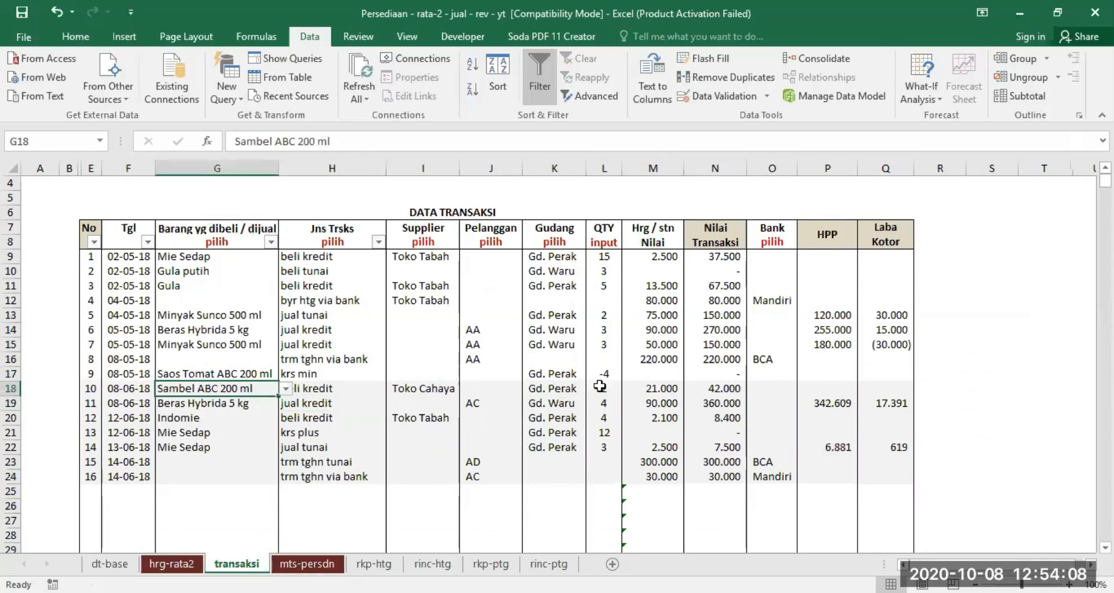
left_click(195, 413)
left_click(550, 416)
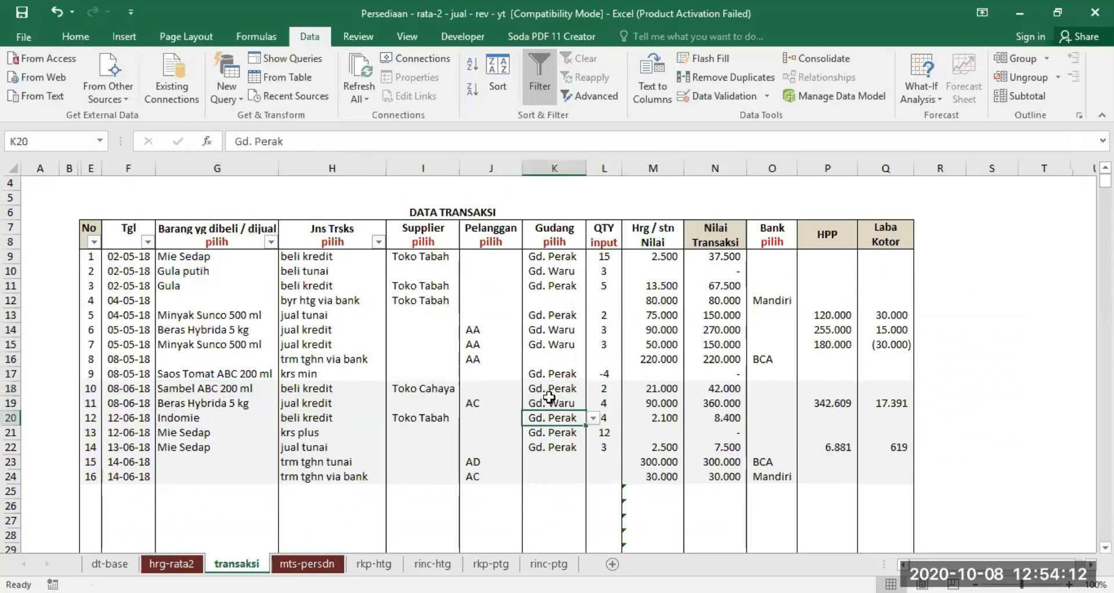
- Check the Sambel ABC 200 ml and Indomie purchase quantities for Gd. Perak in the June mts-persdn report
left_click(307, 564)
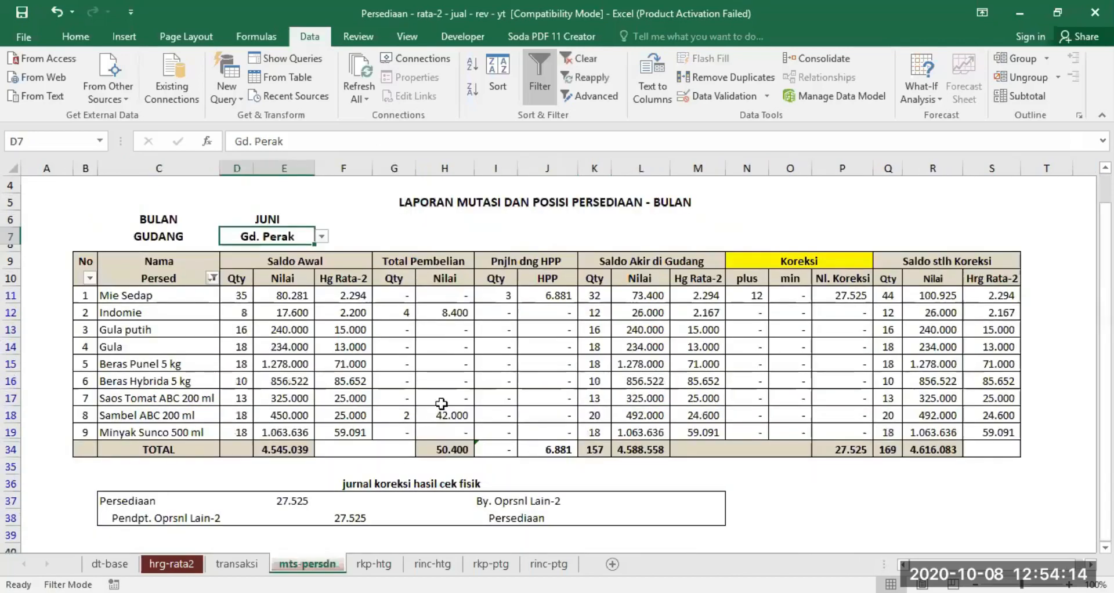
left_click(395, 418)
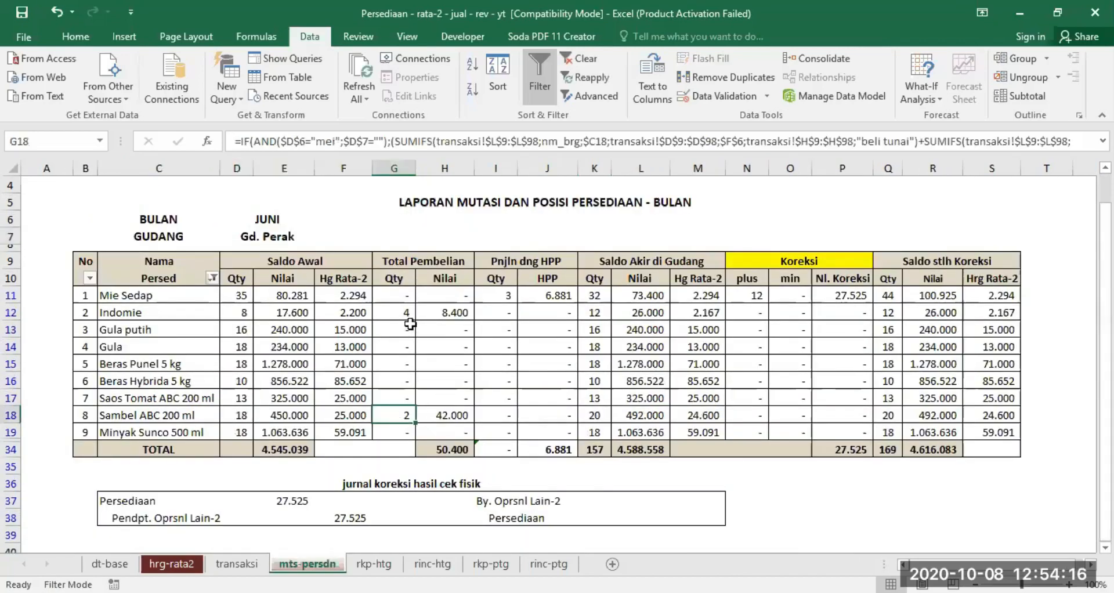
left_click(185, 413)
left_click(182, 312)
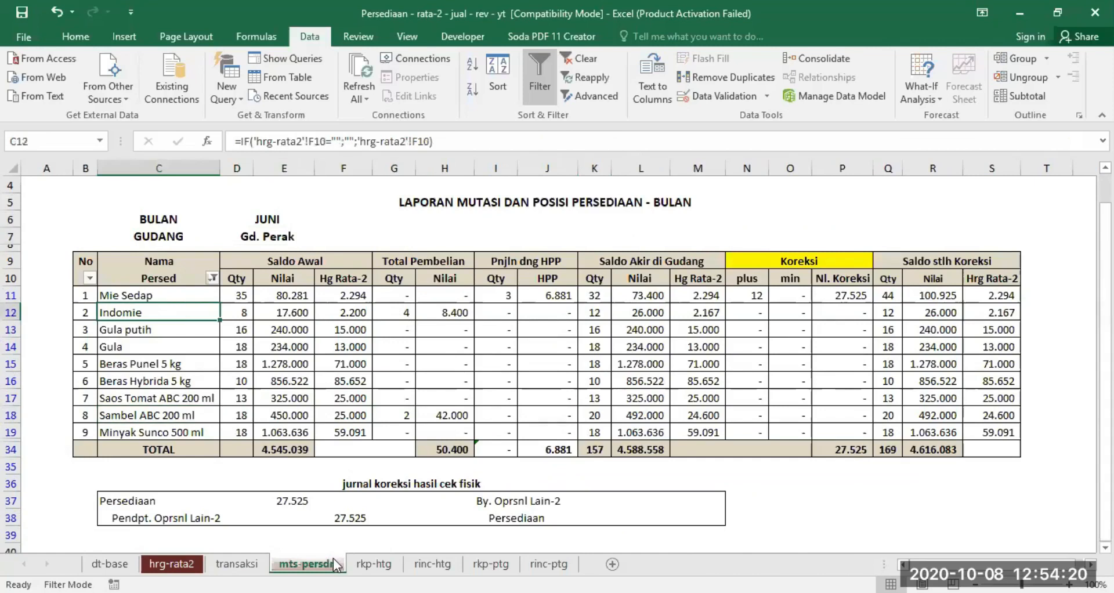
- Compare the June Mie Sedap jual tunai entry in transaksi with its sales quantity for Gd. Perak in mts-persdn
left_click(237, 563)
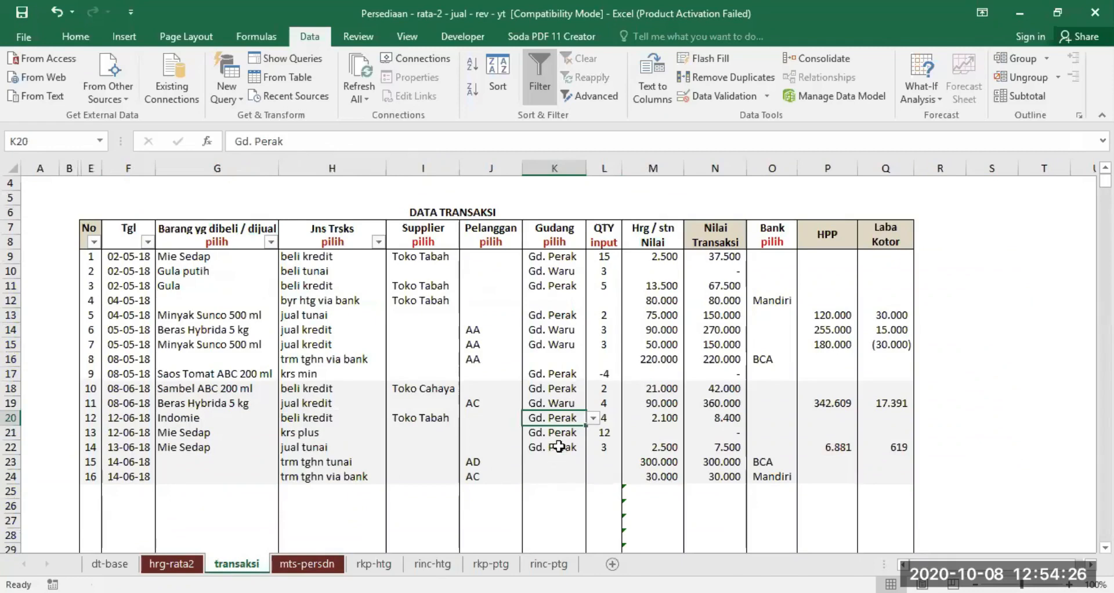
left_click(138, 447)
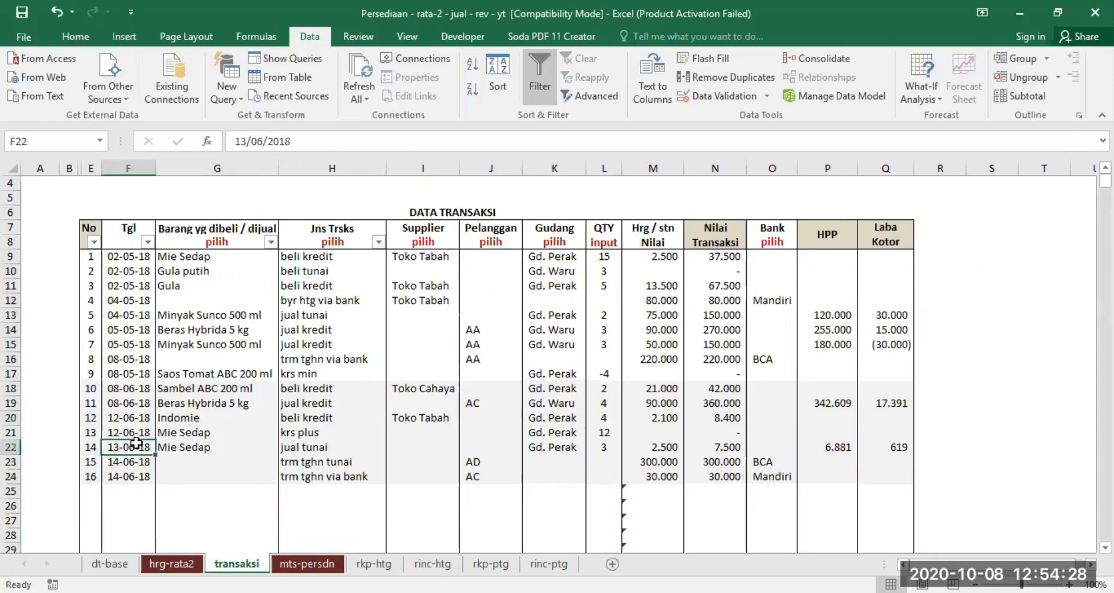
left_click(188, 447)
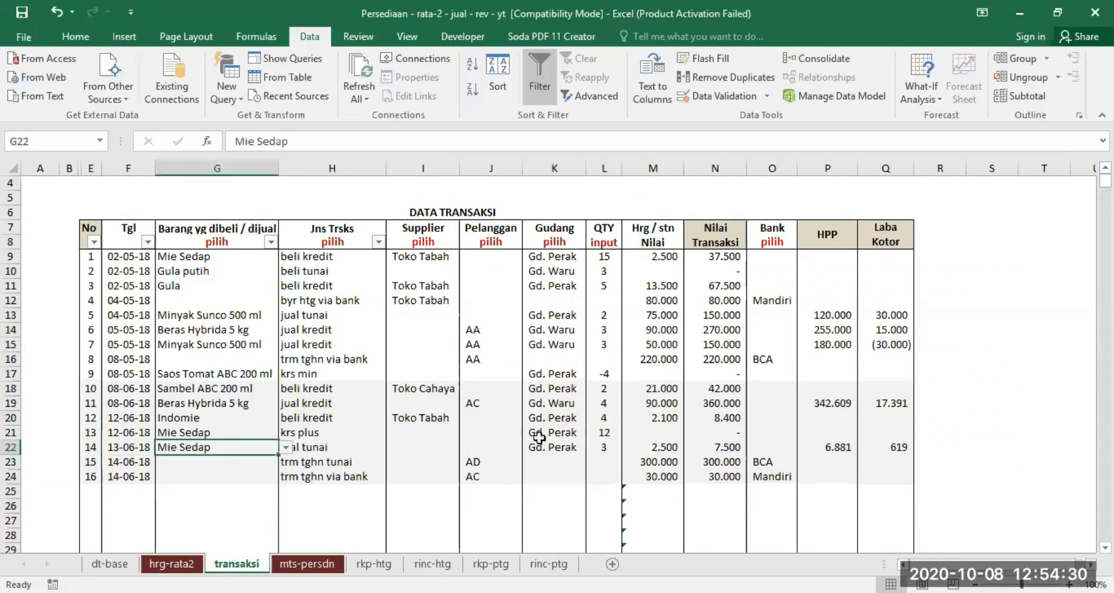
left_click(599, 449)
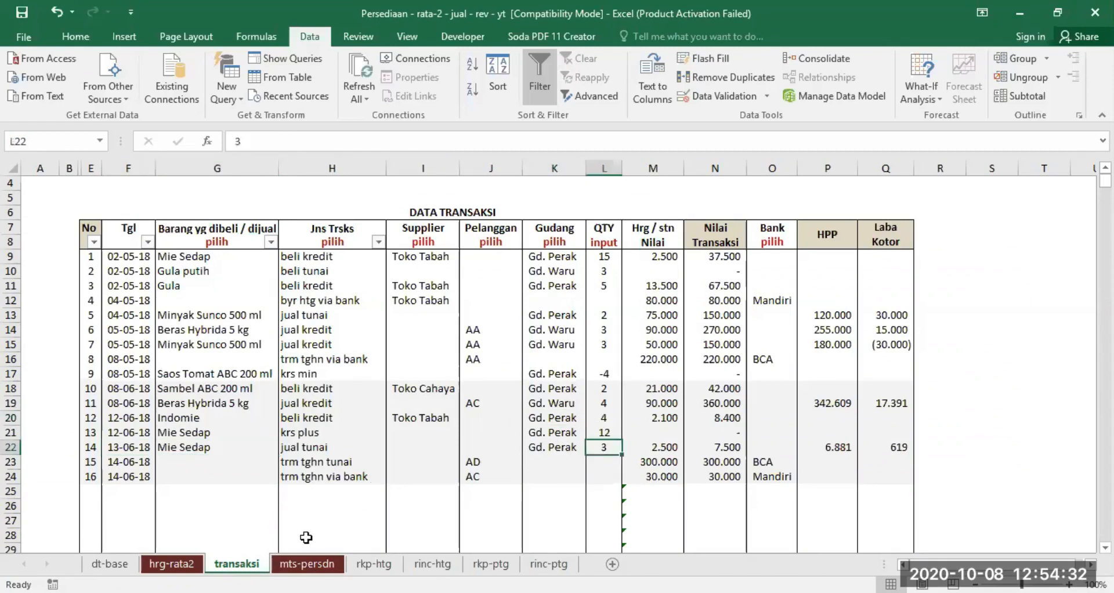
left_click(307, 563)
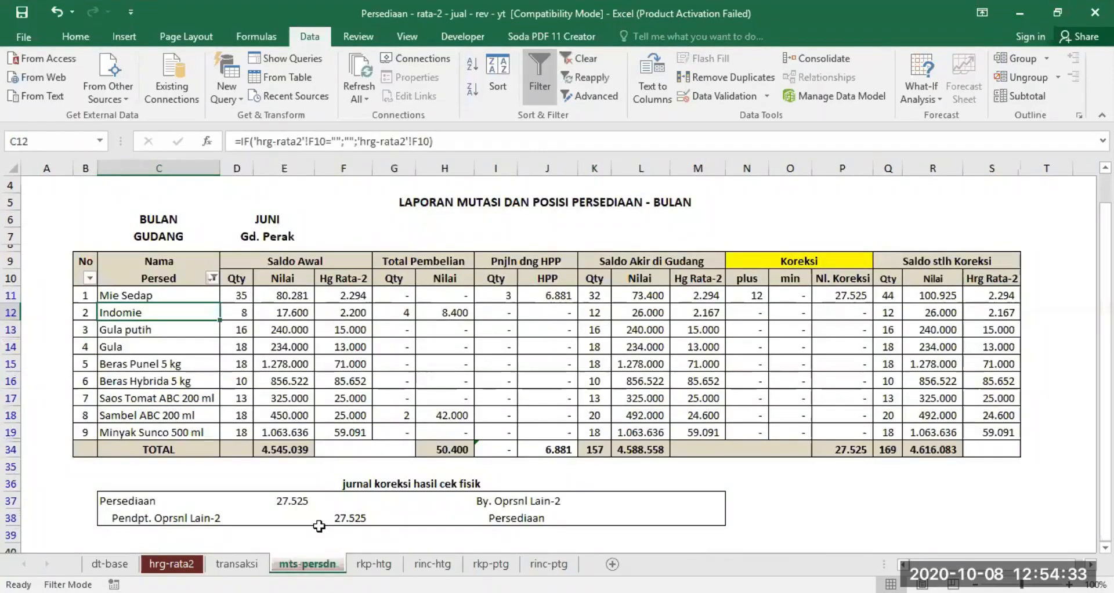
left_click(212, 298)
left_click(495, 297)
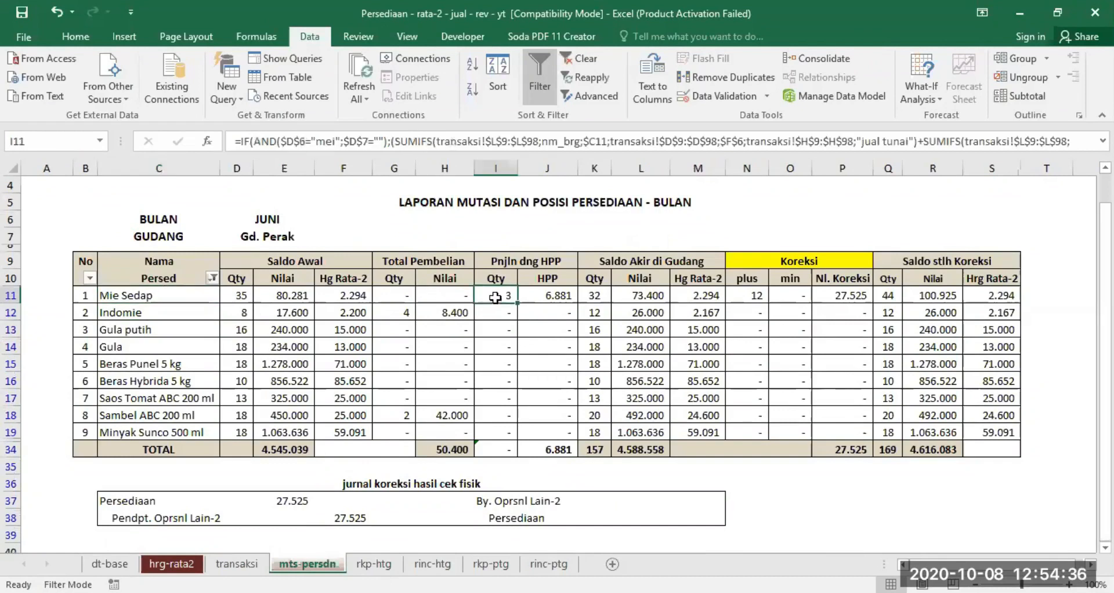
- Check which warehouses the June Beras Hybrida 5 kg and Mie Sedap sales belong to in transaksi
left_click(237, 564)
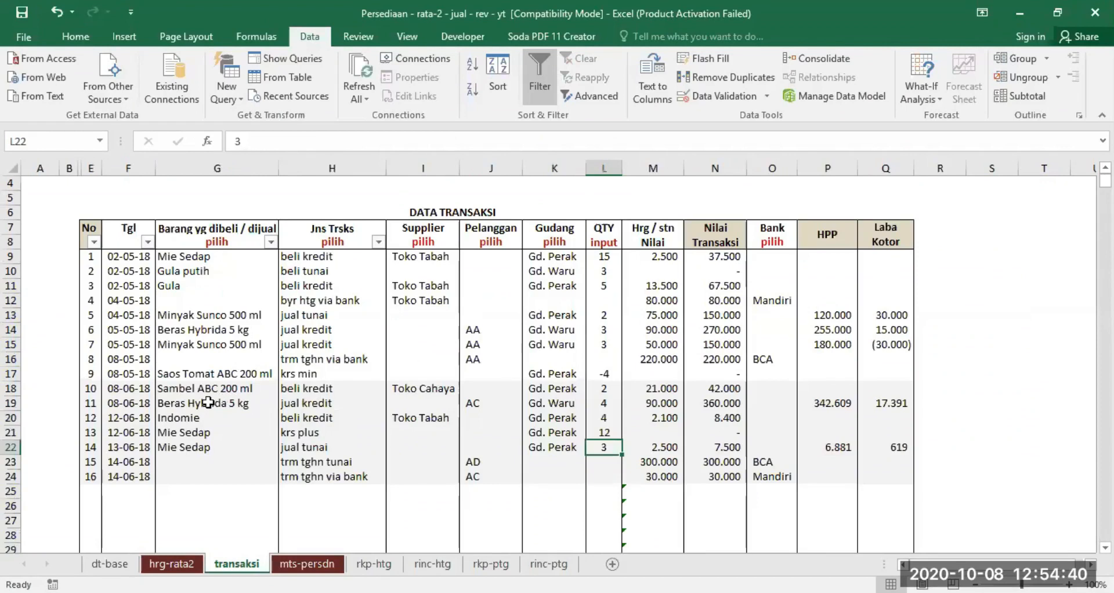
left_click_drag(208, 402, 318, 402)
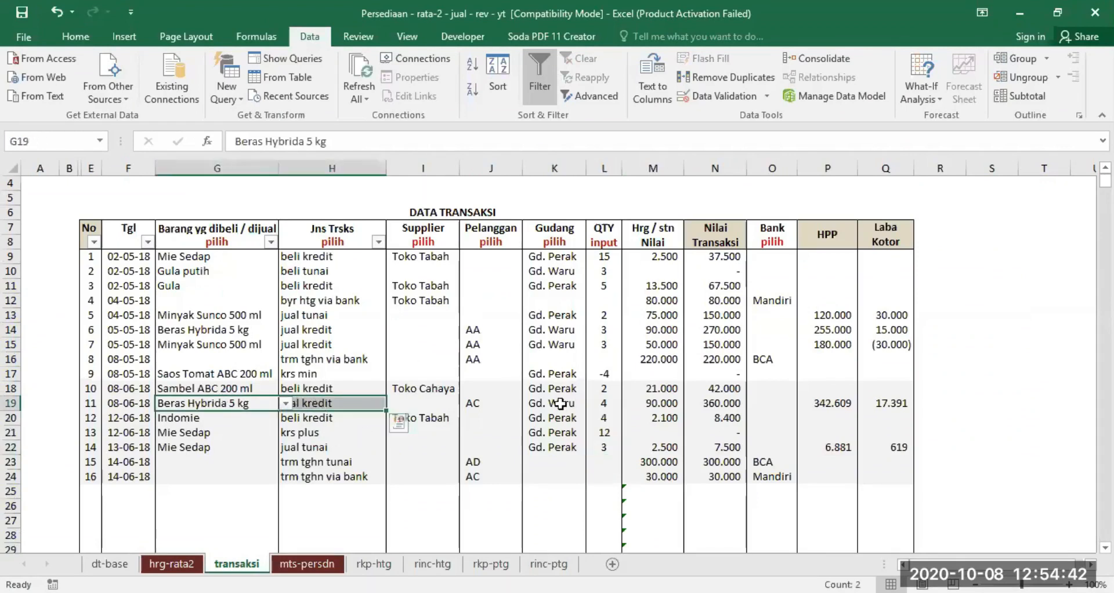
left_click_drag(233, 449, 325, 447)
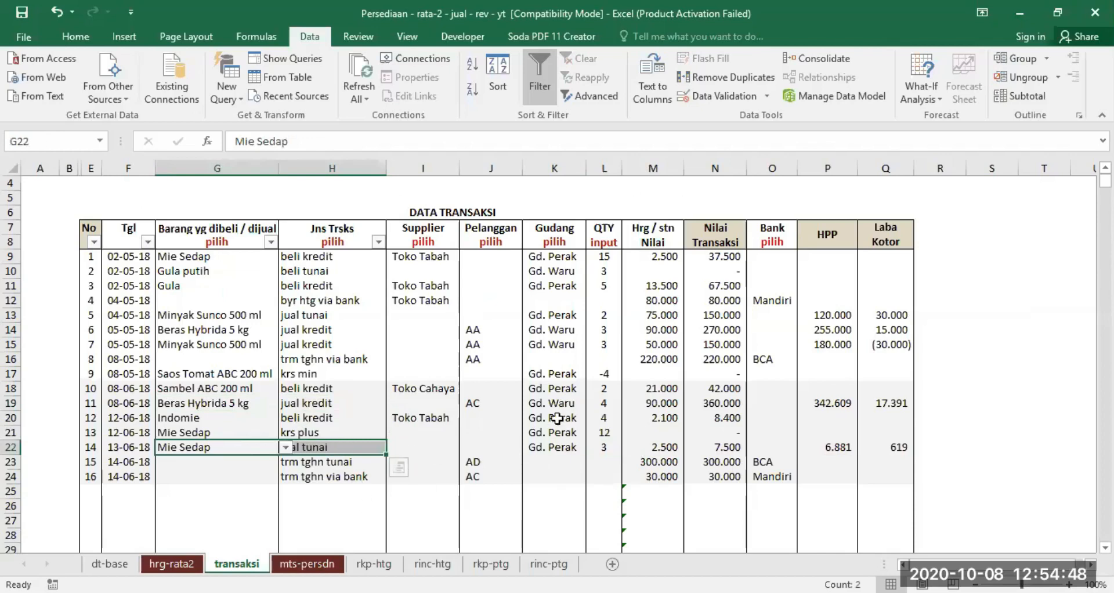
left_click_drag(200, 403, 590, 409)
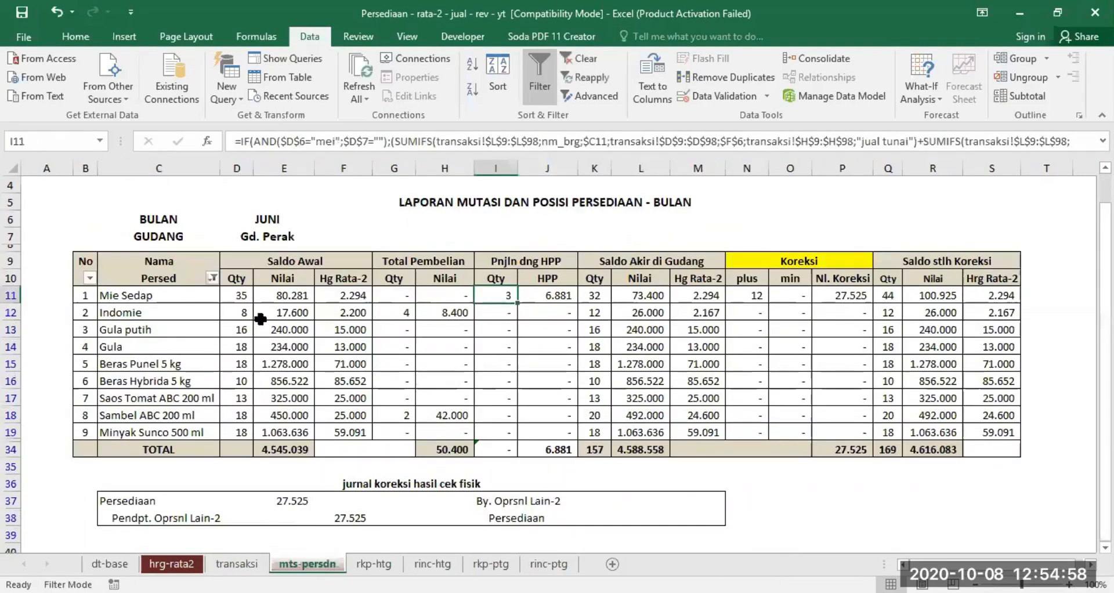
- Set GUDANG to Gd. Waru in the June mts-persdn report to view that warehouse's mutations
left_click(277, 233)
left_click(321, 236)
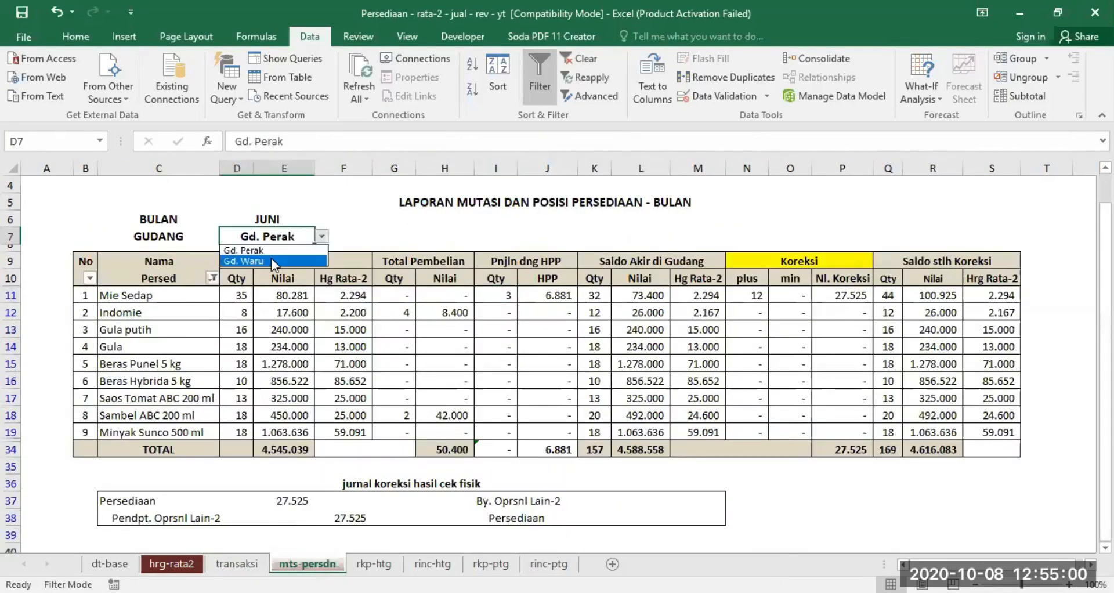
left_click(270, 257)
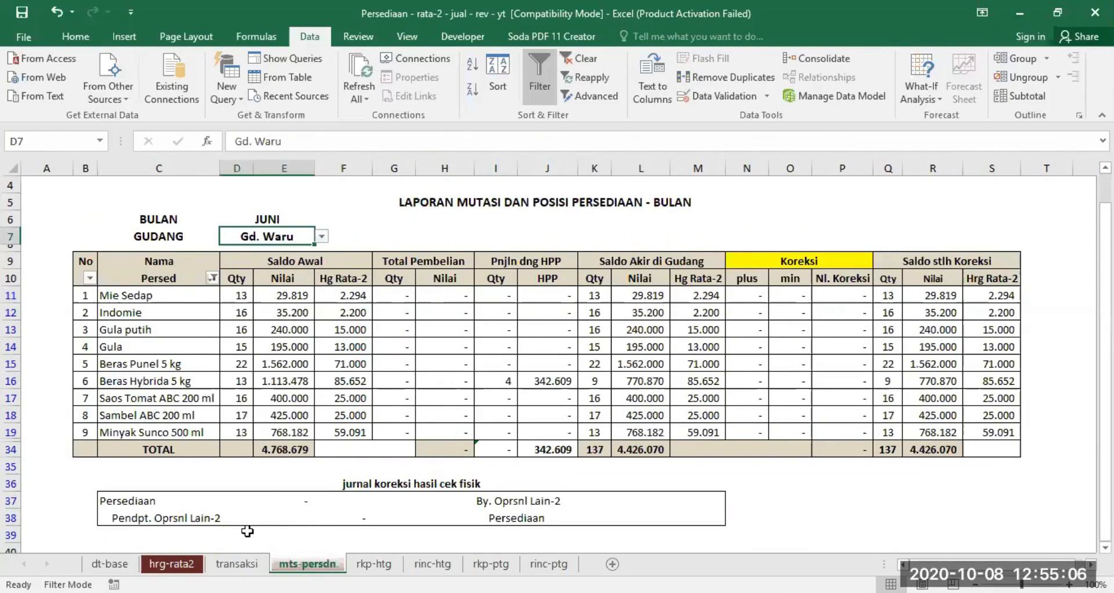
- Check the June Mie Sedap krs plus entry in transaksi and set GUDANG to Gd. Perak in mts-persdn
left_click(236, 564)
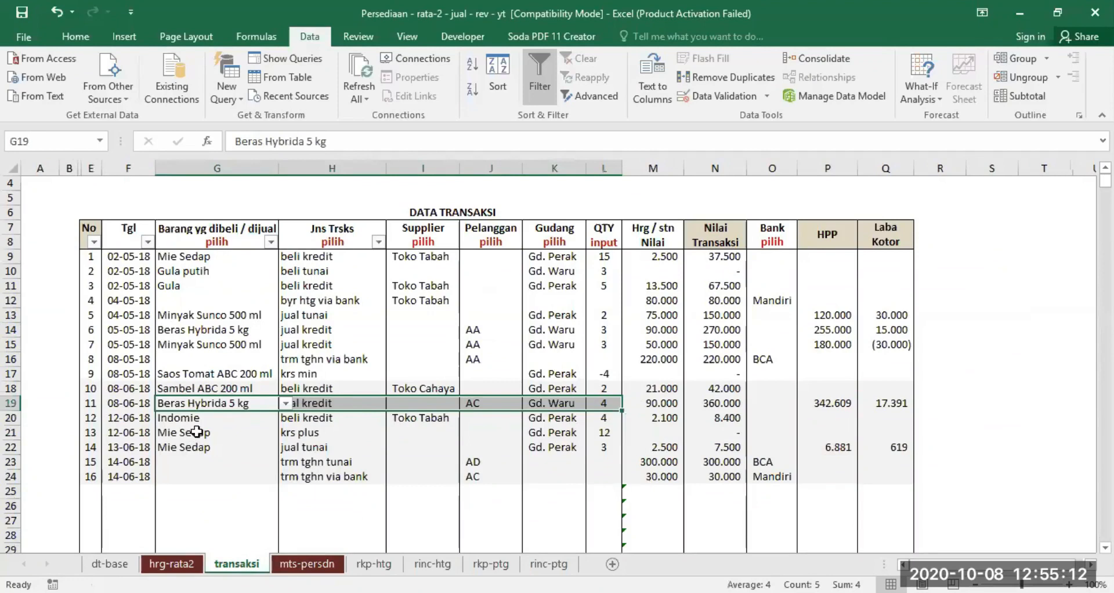
left_click(302, 433)
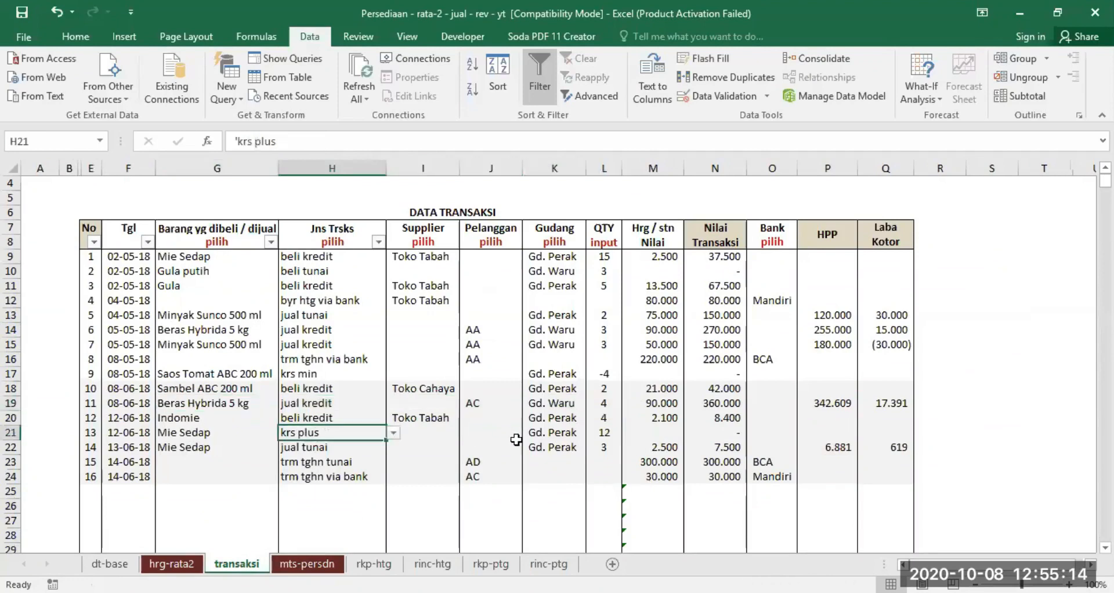
left_click(183, 432)
left_click(606, 434)
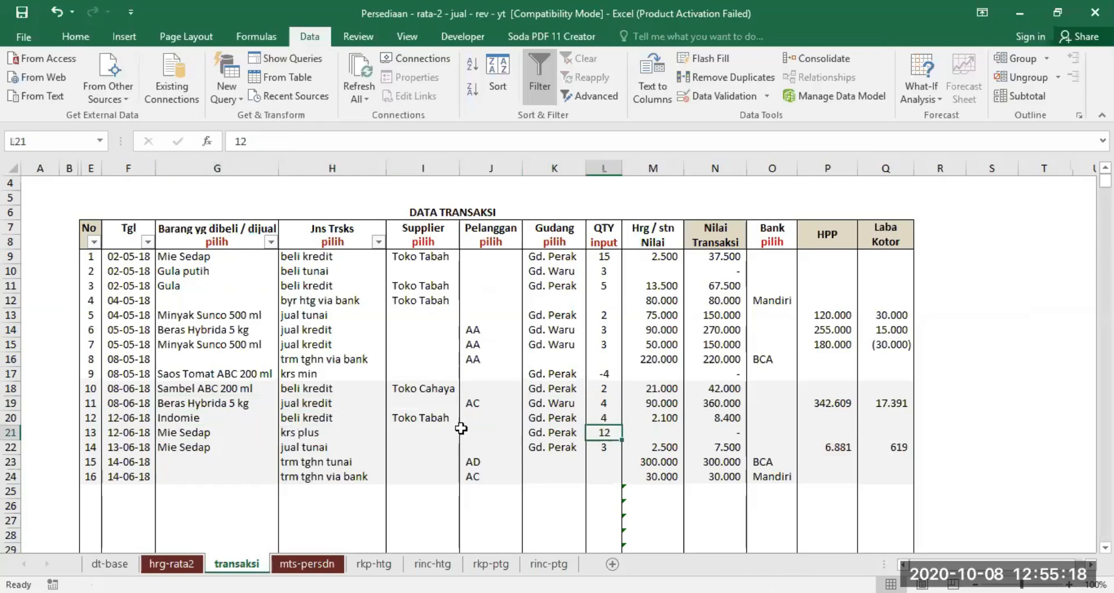
left_click(307, 563)
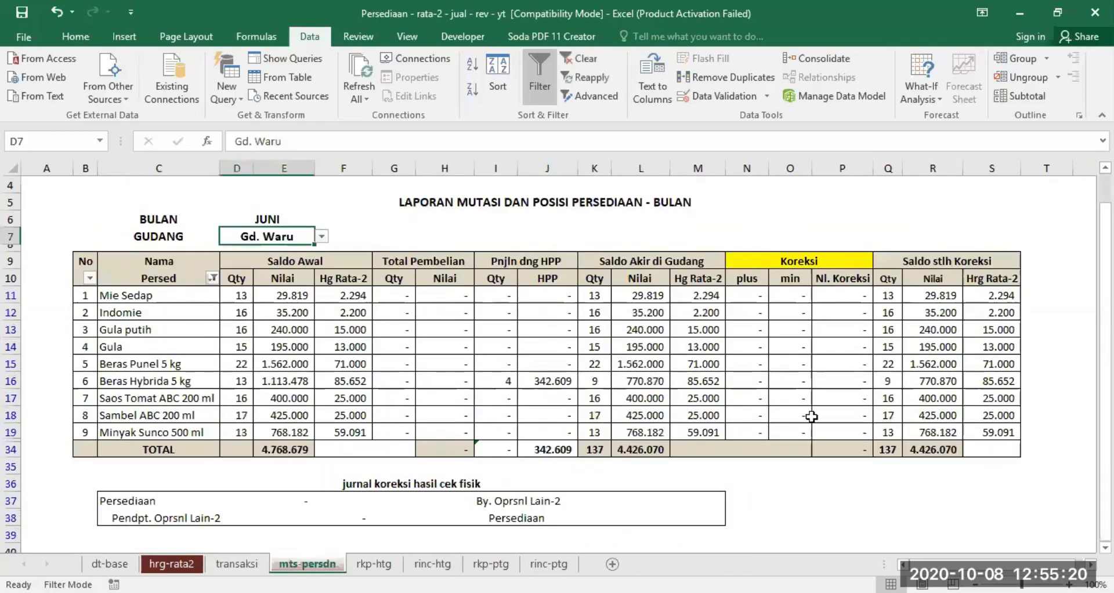
left_click(321, 237)
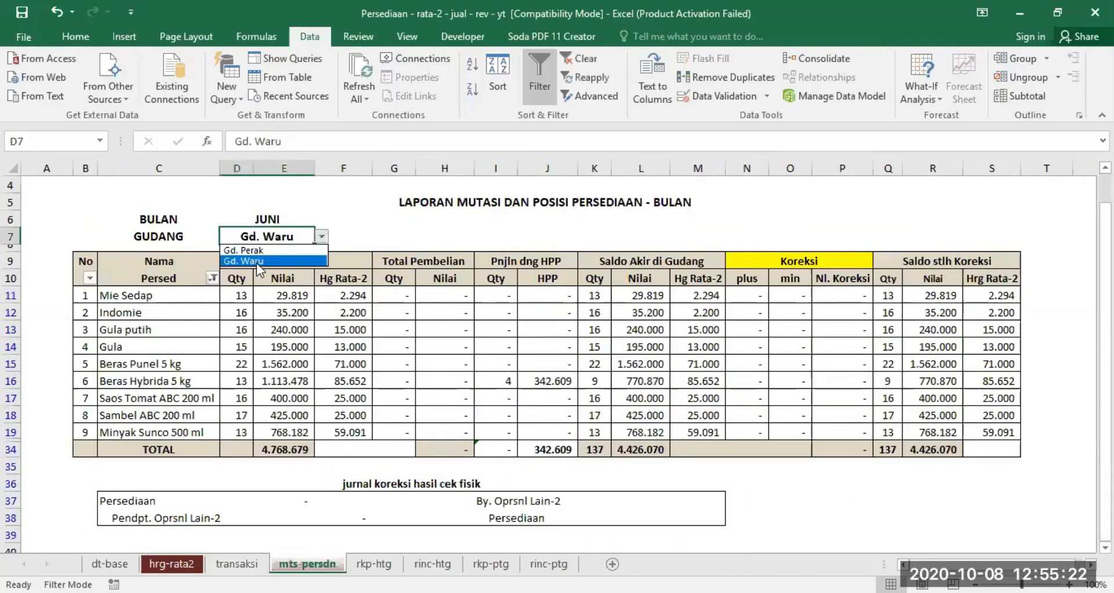
left_click(266, 250)
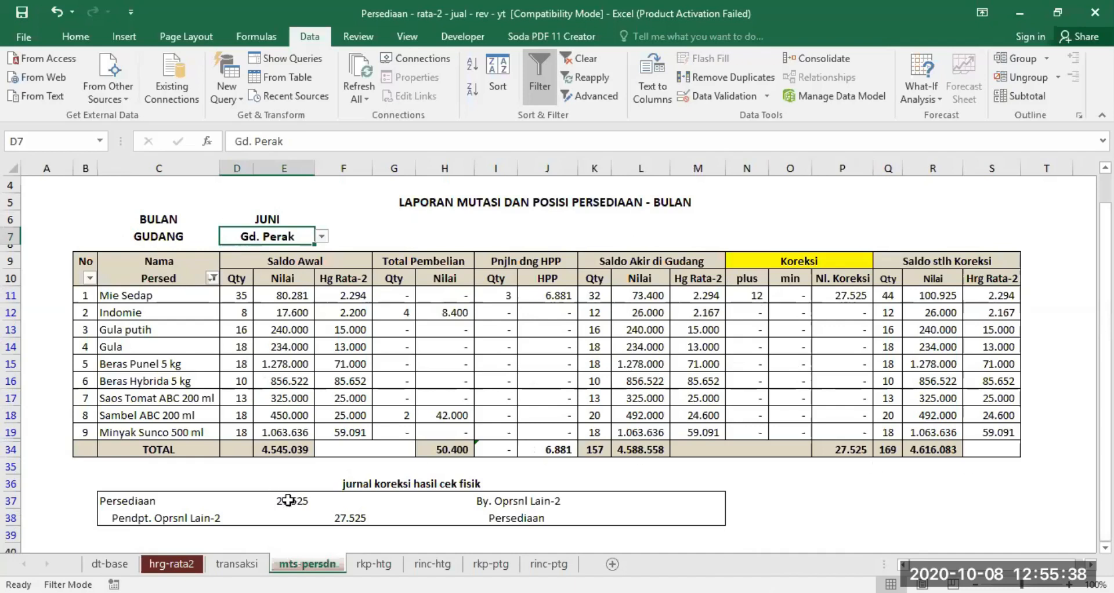
- Trace the total Nl. Koreksi of mts-persdn to the jurnal koreksi entries below the report
left_click(847, 450)
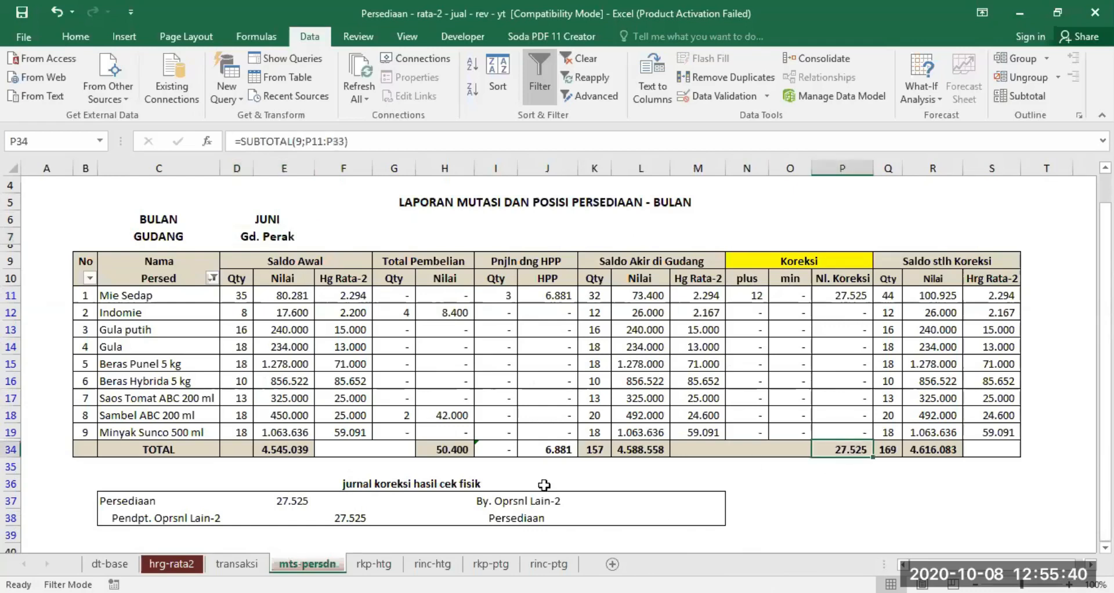
left_click(289, 500)
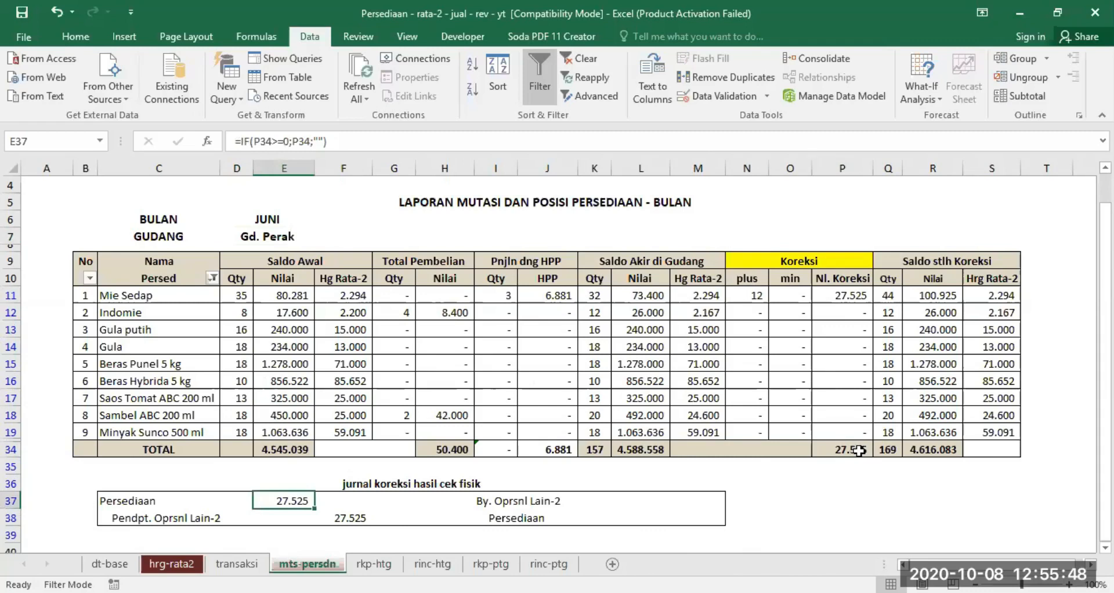
left_click(513, 518)
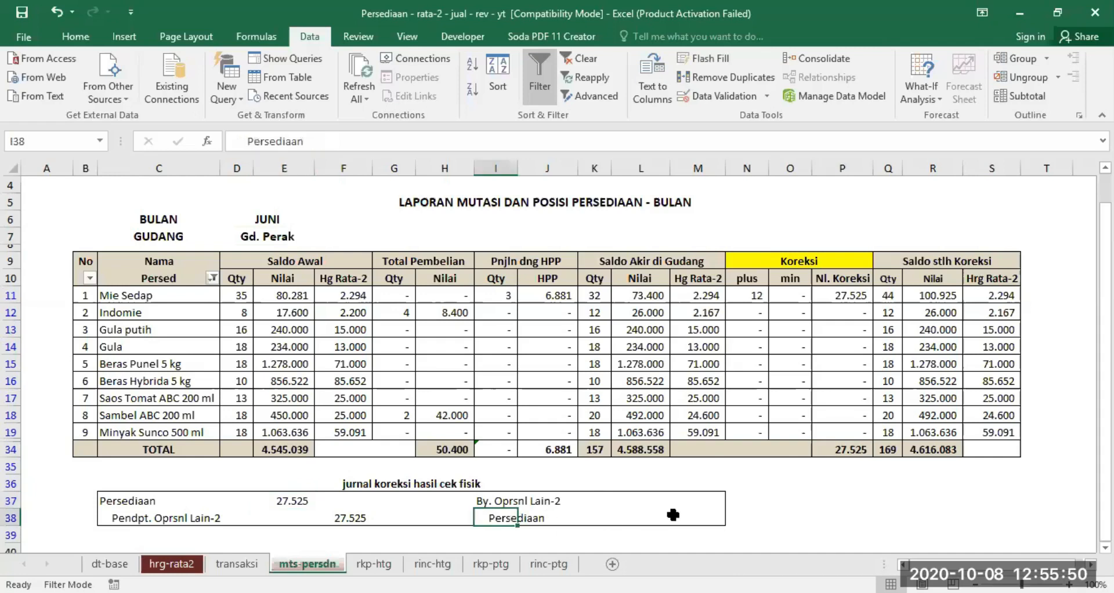
- Test the correction journal with -9 as the total Nl. Koreksi, and undo the entry
left_click(861, 450)
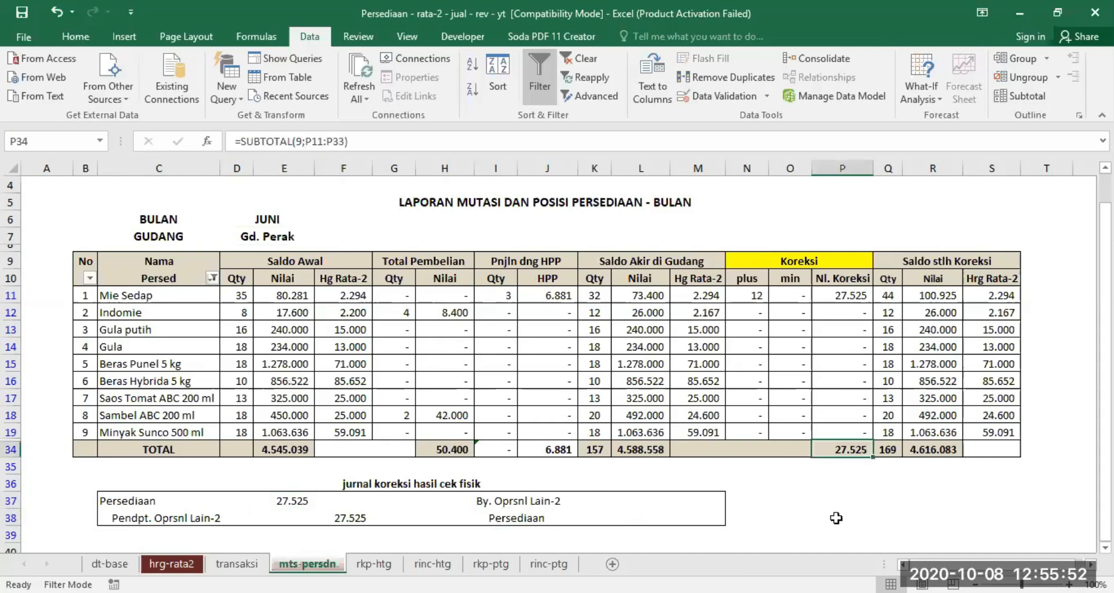
type("-9")
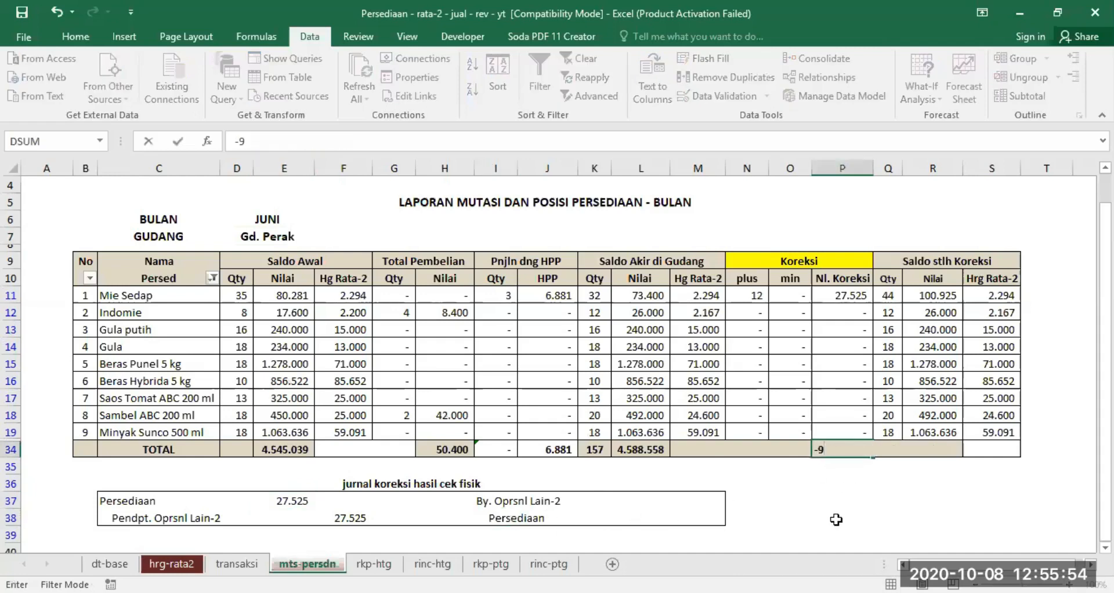
key("Return")
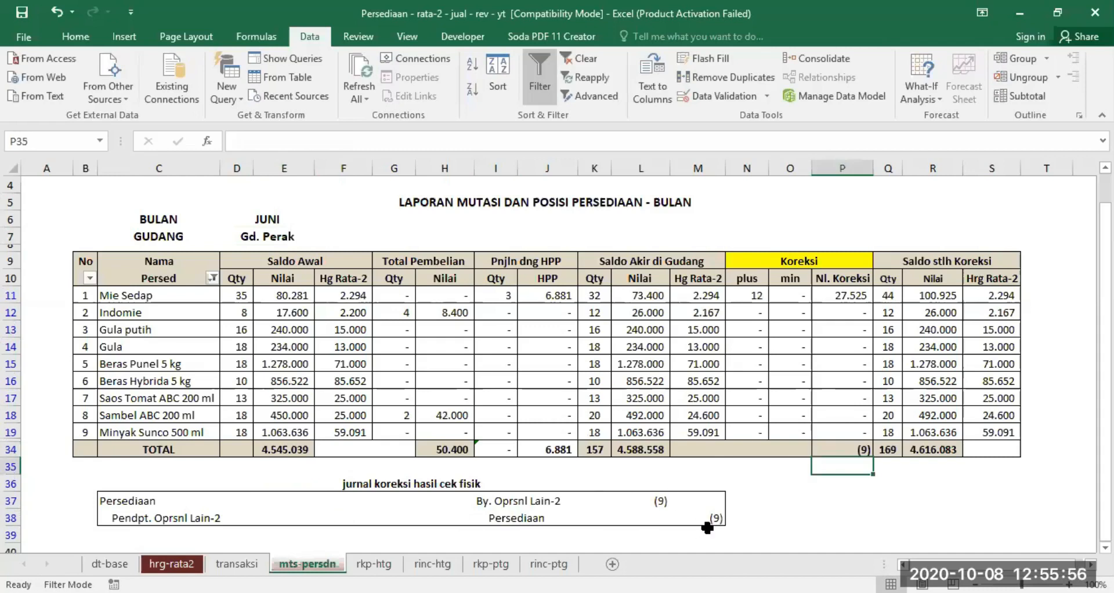
left_click(57, 12)
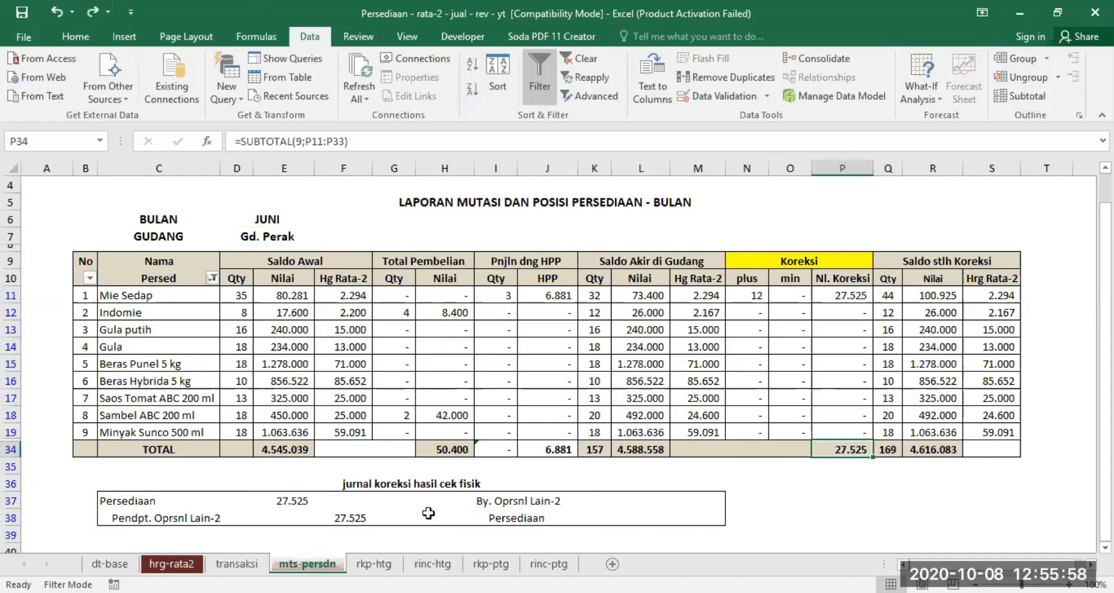
- Examine the May Toko Tabah entries in transaksi, covering its beli kredit purchases and the byr htg via bank payment
left_click(237, 564)
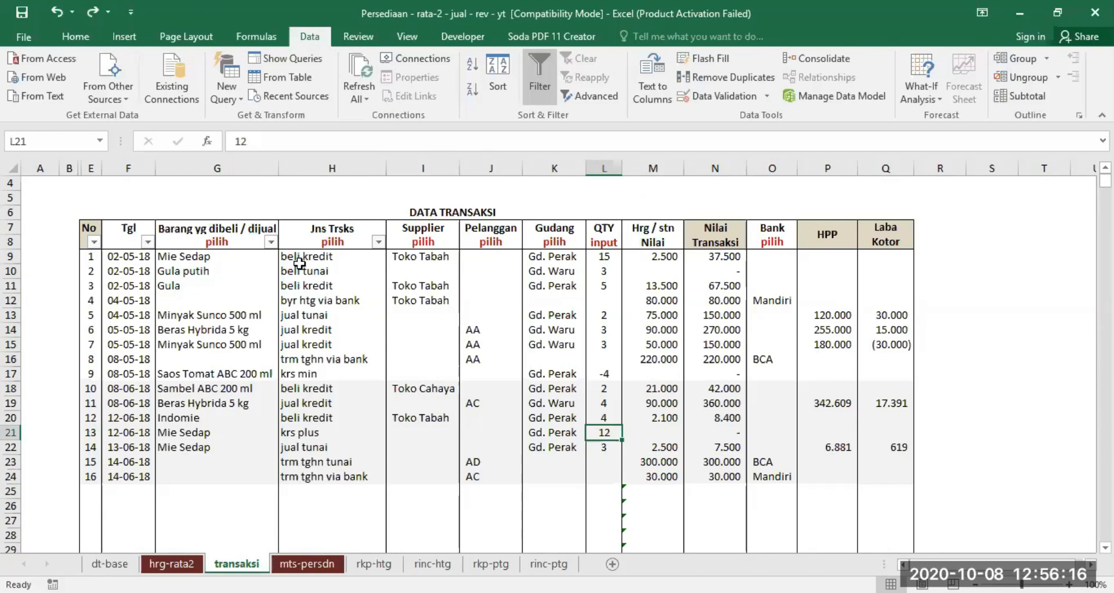
left_click(427, 257)
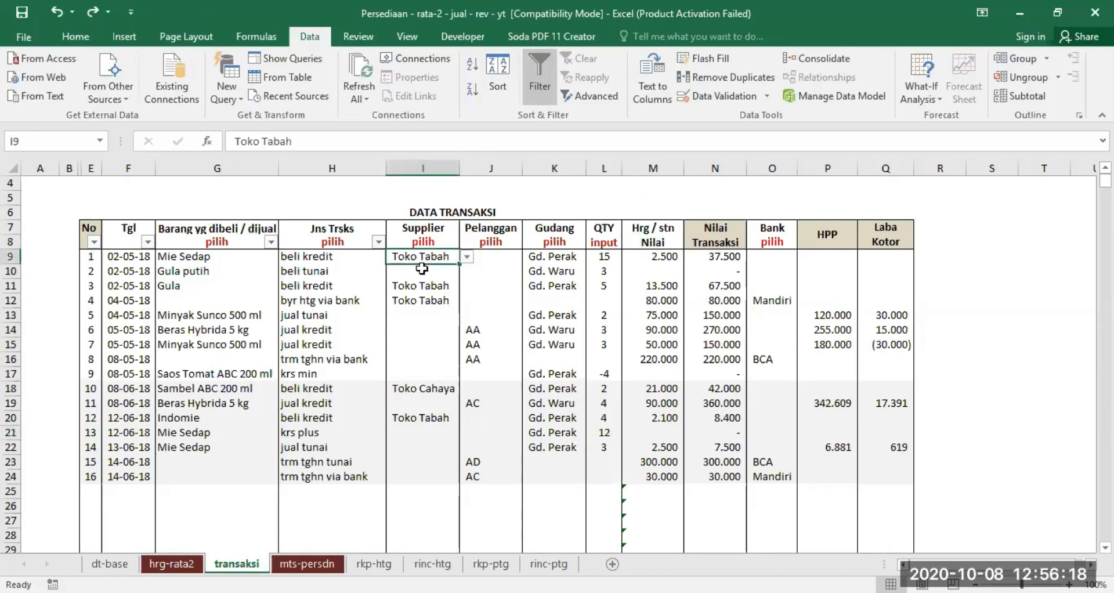
left_click_drag(426, 254, 427, 298)
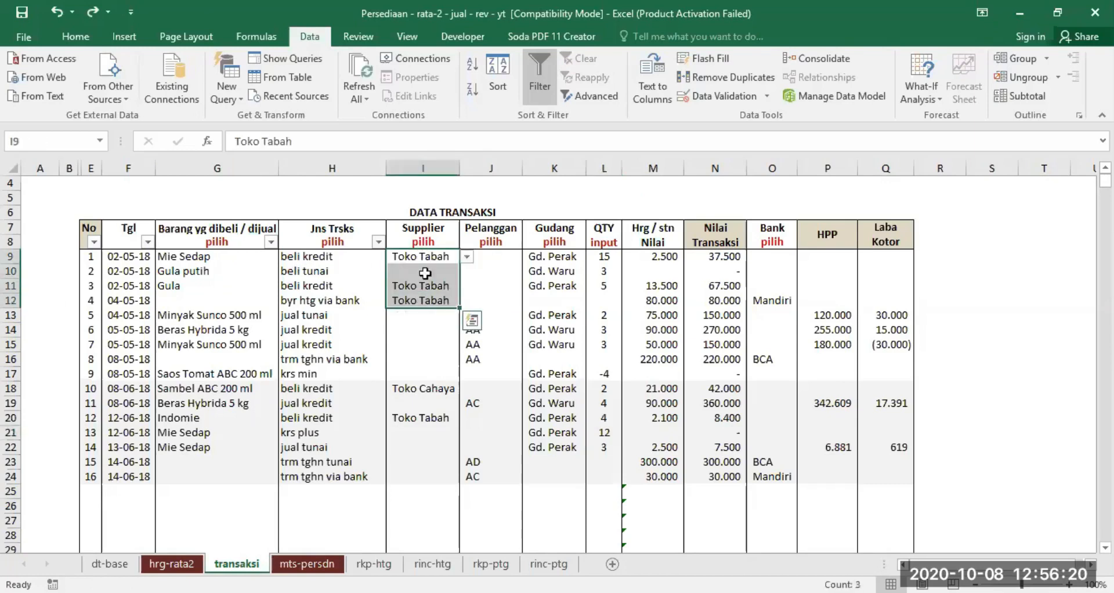
left_click(337, 255)
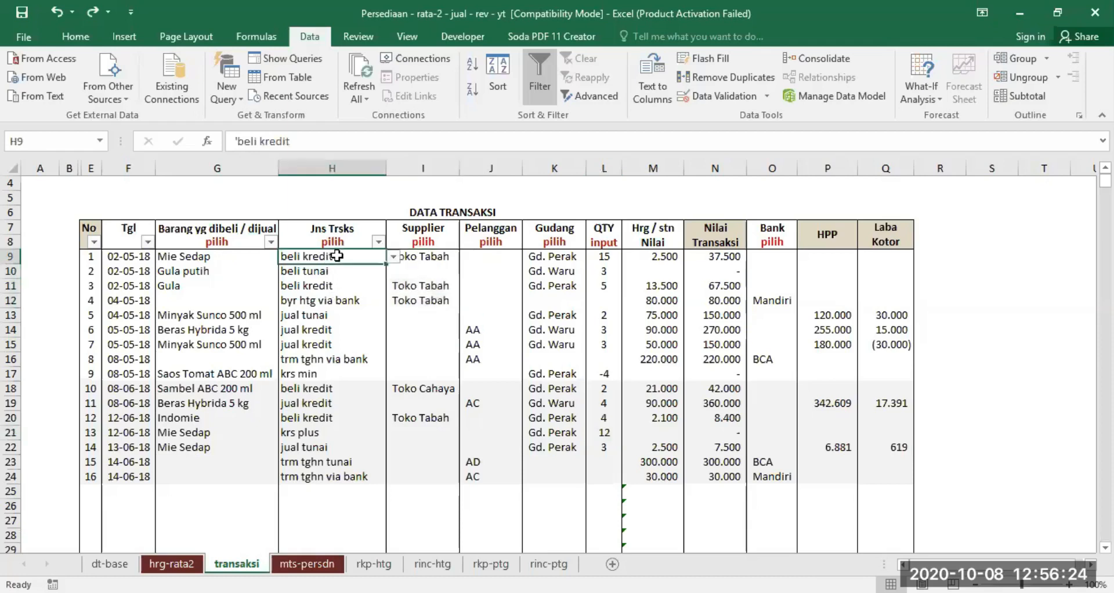
left_click(322, 285)
left_click(313, 300)
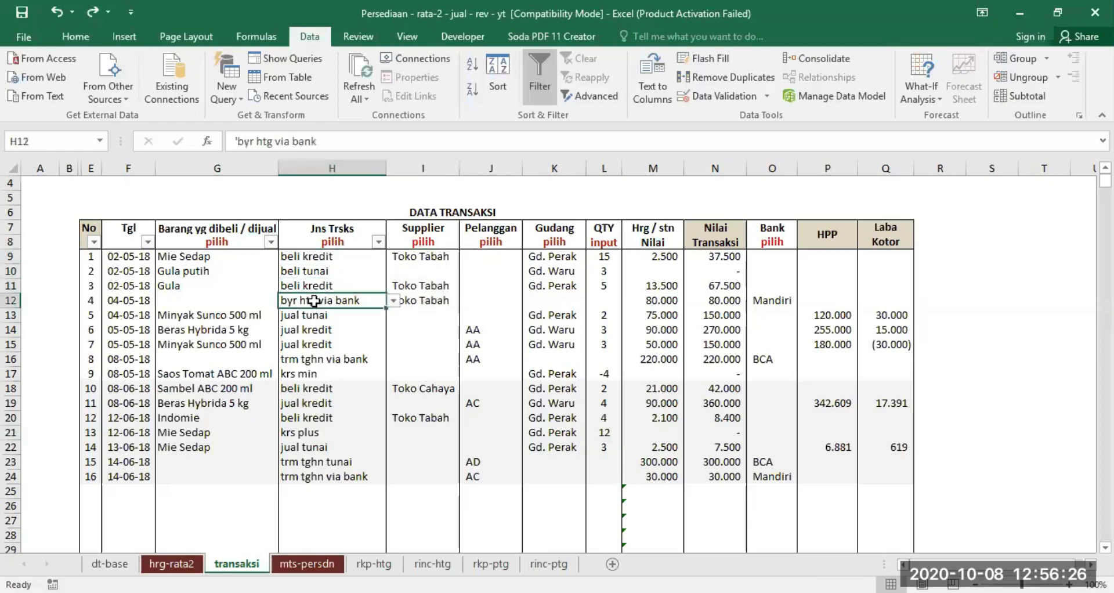
- Set Bulan to Mei in the rkp-htg debt report and check Toko Tabah's Pmbln and Pmbyrn amounts
left_click(380, 564)
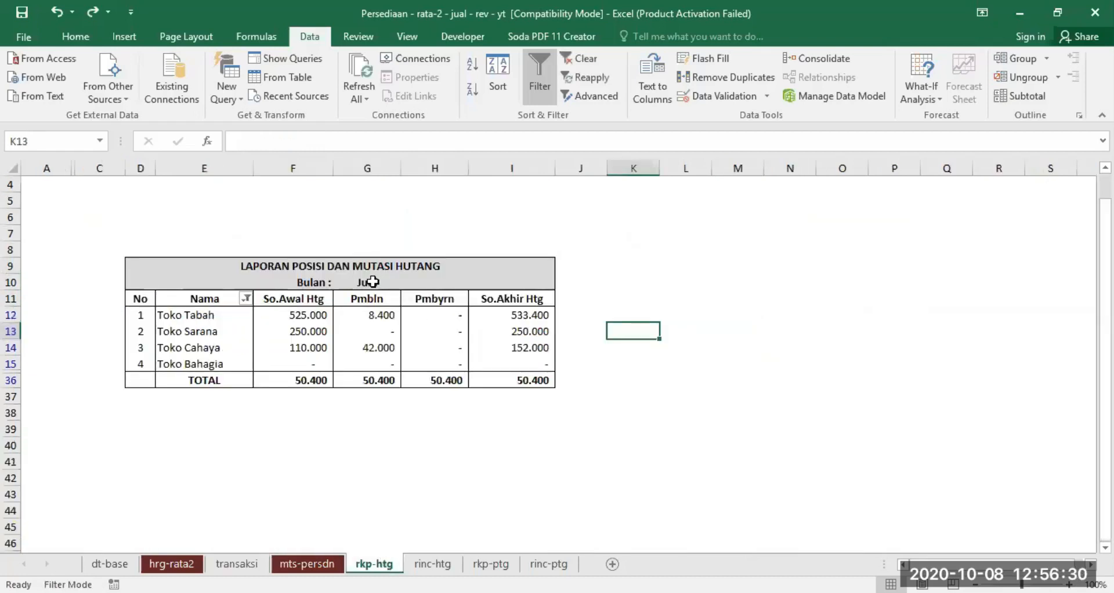
left_click(372, 282)
left_click(410, 281)
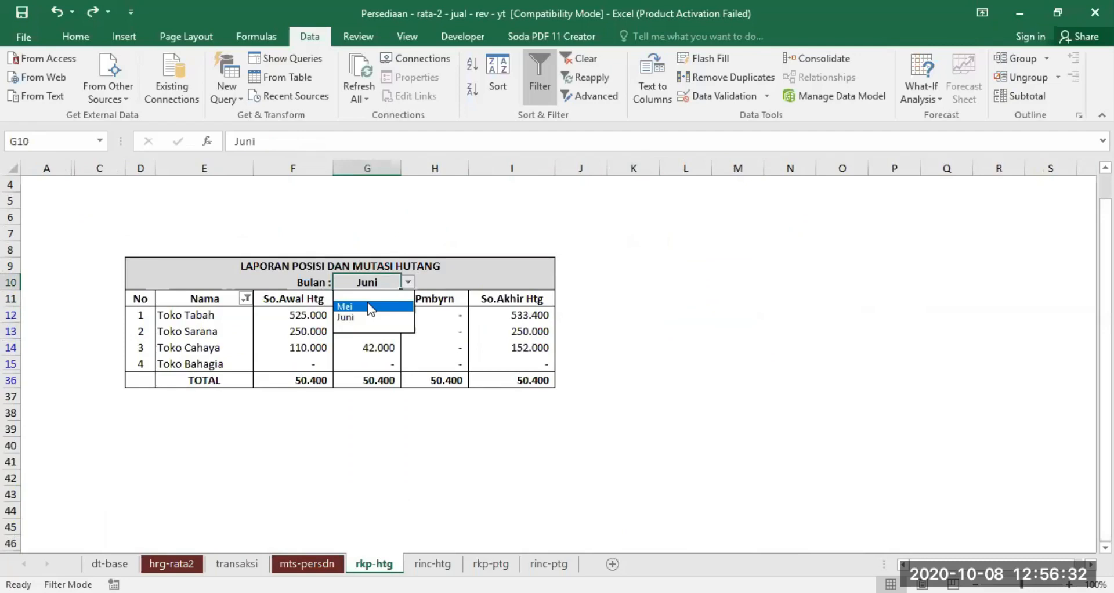
left_click(367, 306)
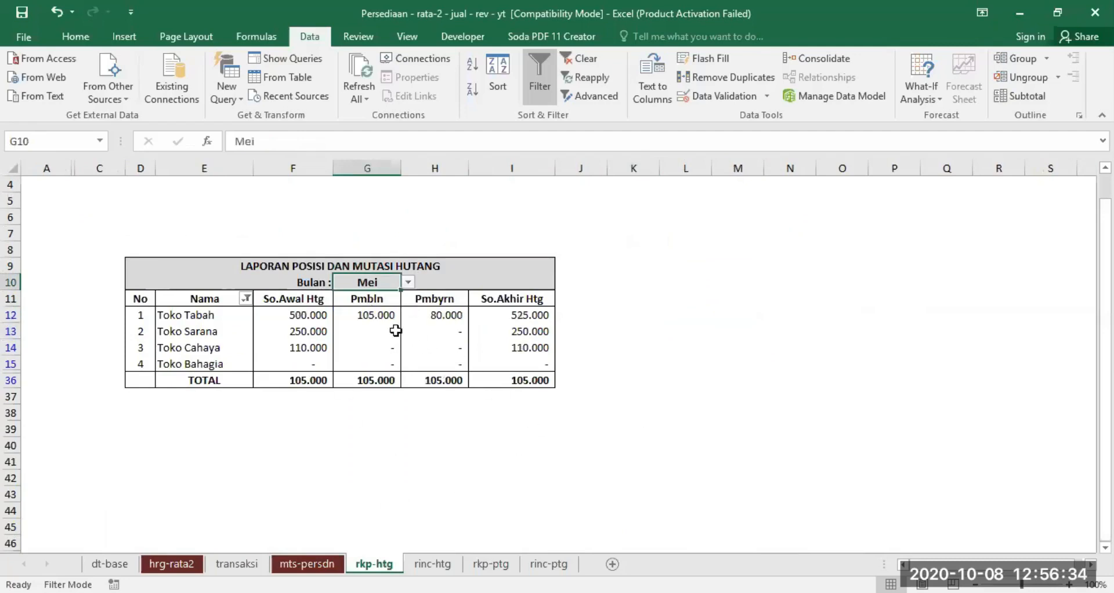
left_click(369, 315)
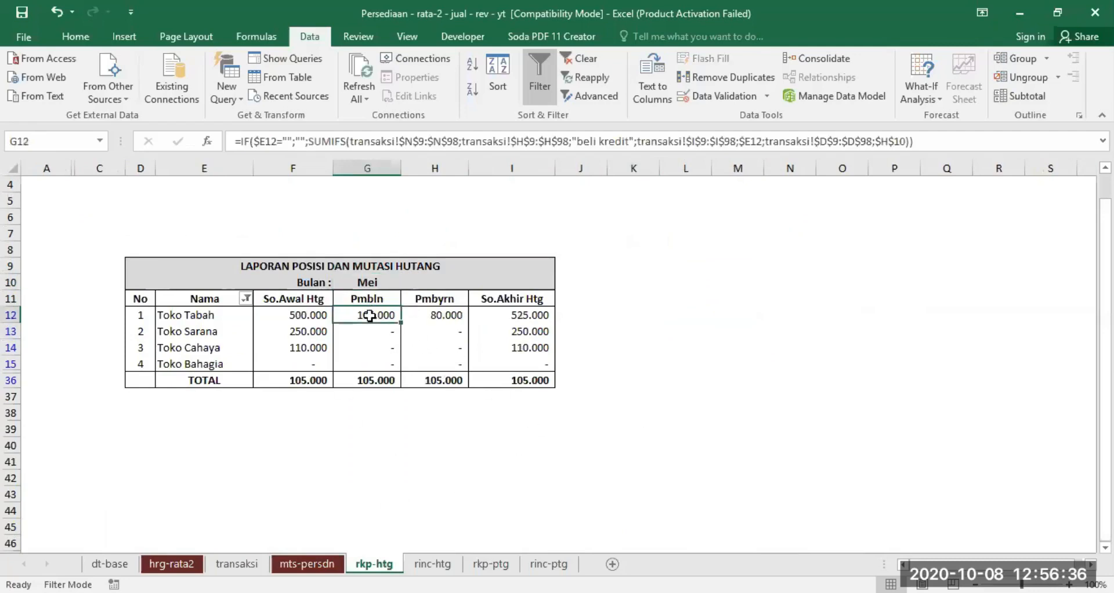
left_click(443, 310)
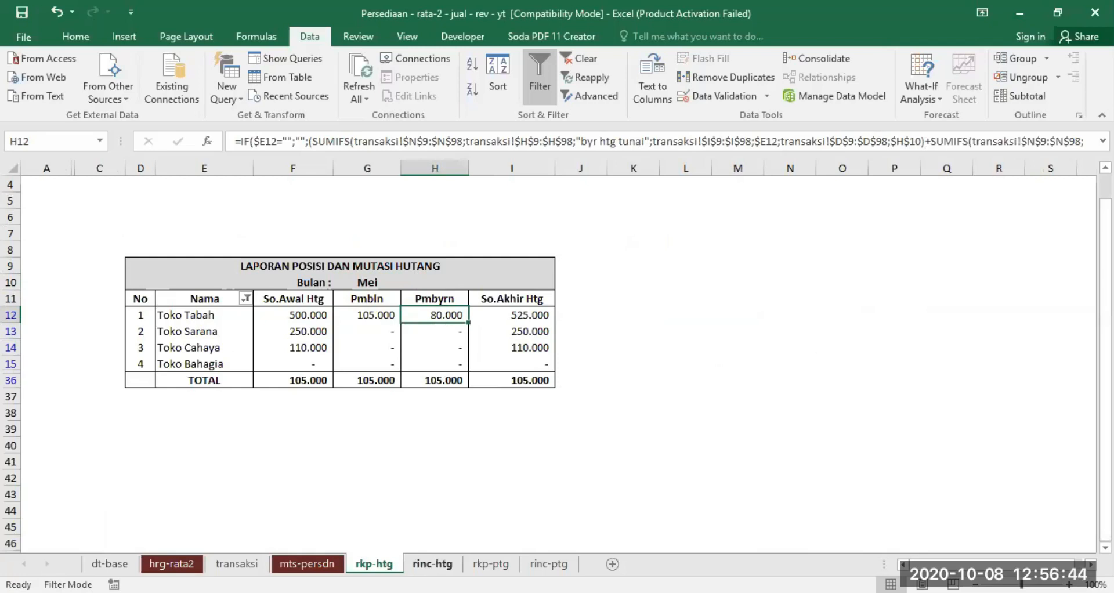
- Show the rinc-htg debt details for supplier Toko Tabah in the month Mei
left_click(432, 563)
left_click(477, 248)
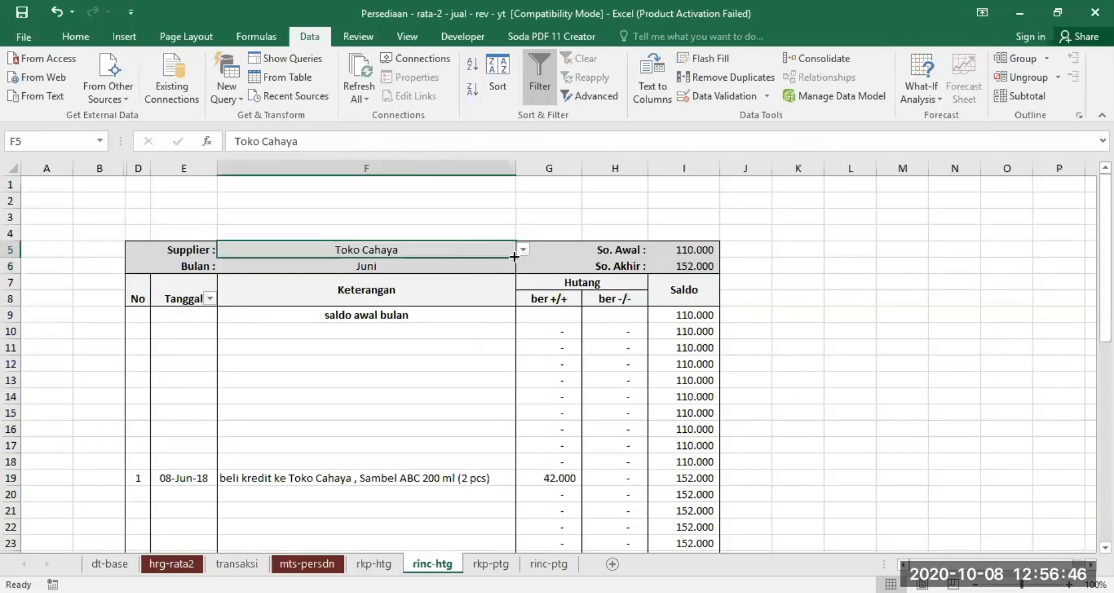
left_click(523, 250)
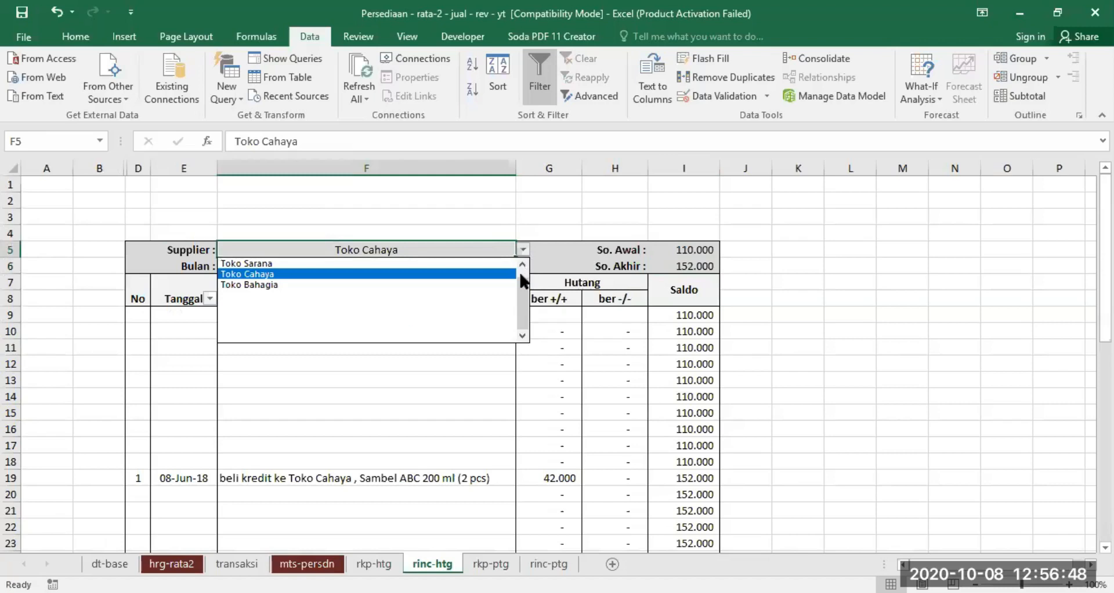
left_click(520, 264)
left_click(385, 263)
left_click(388, 267)
left_click(523, 265)
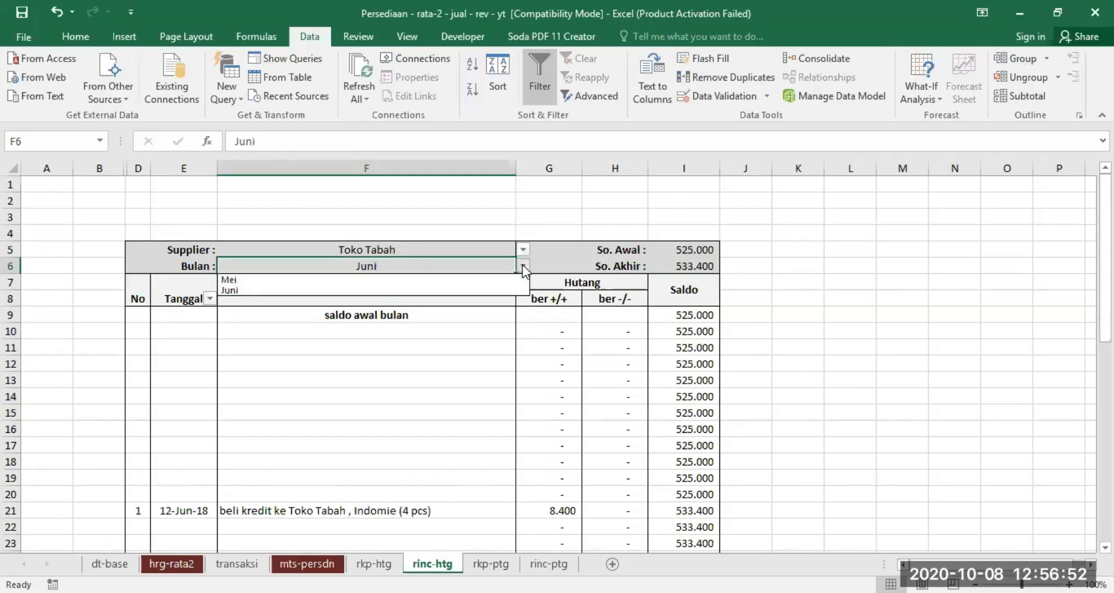
left_click(446, 281)
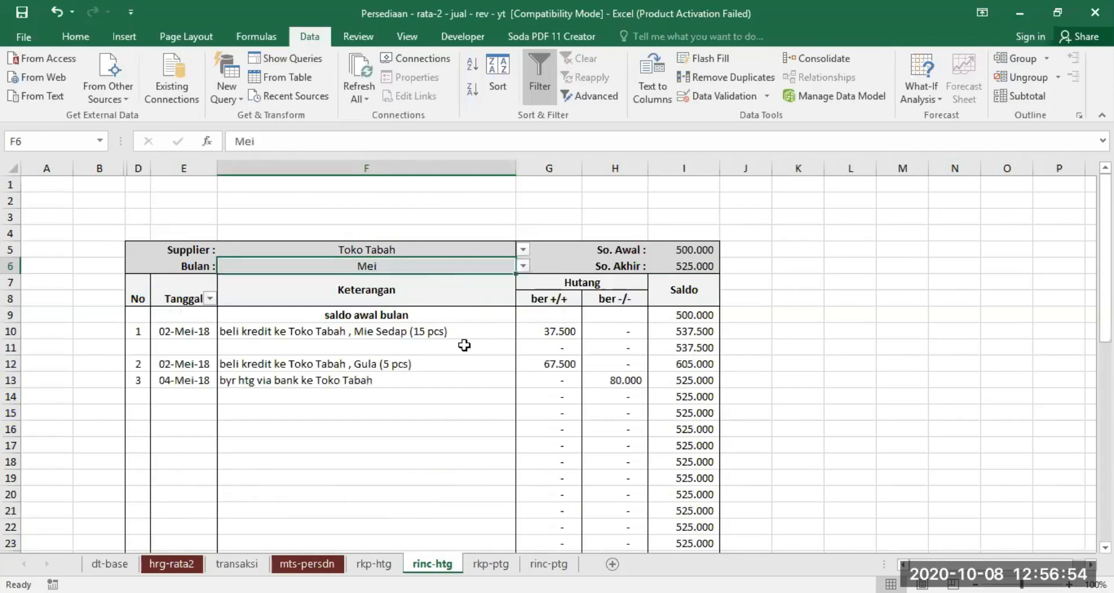
- Compare Toko Tabah's May purchases and bank payment in rinc-htg with its Pmbln and Pmbyrn amounts in rkp-htg
left_click_drag(551, 335, 559, 380)
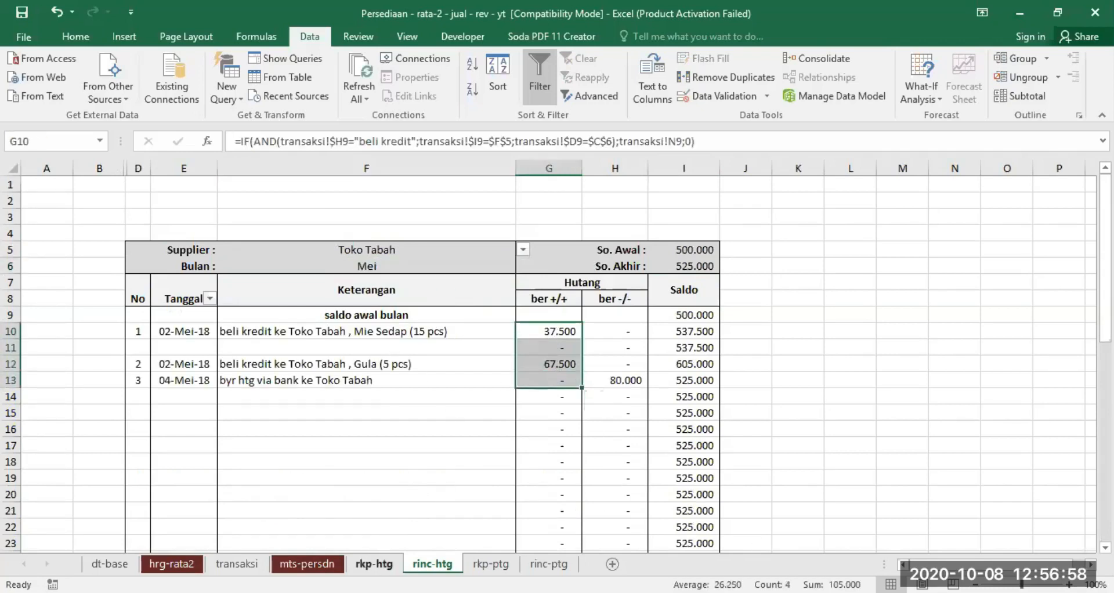
left_click(373, 563)
left_click(366, 315)
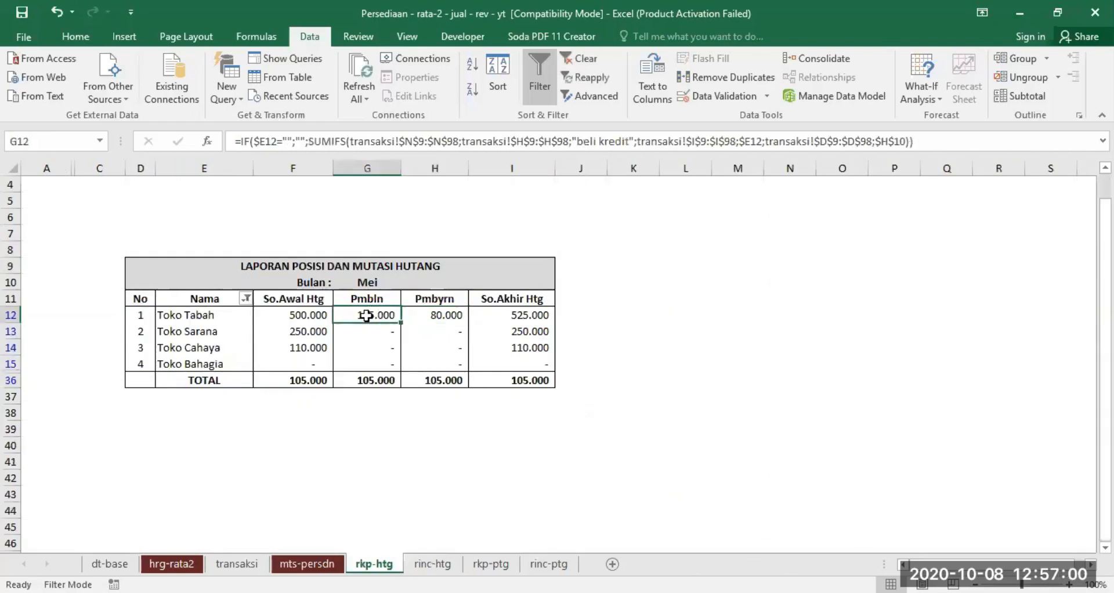
left_click(436, 315)
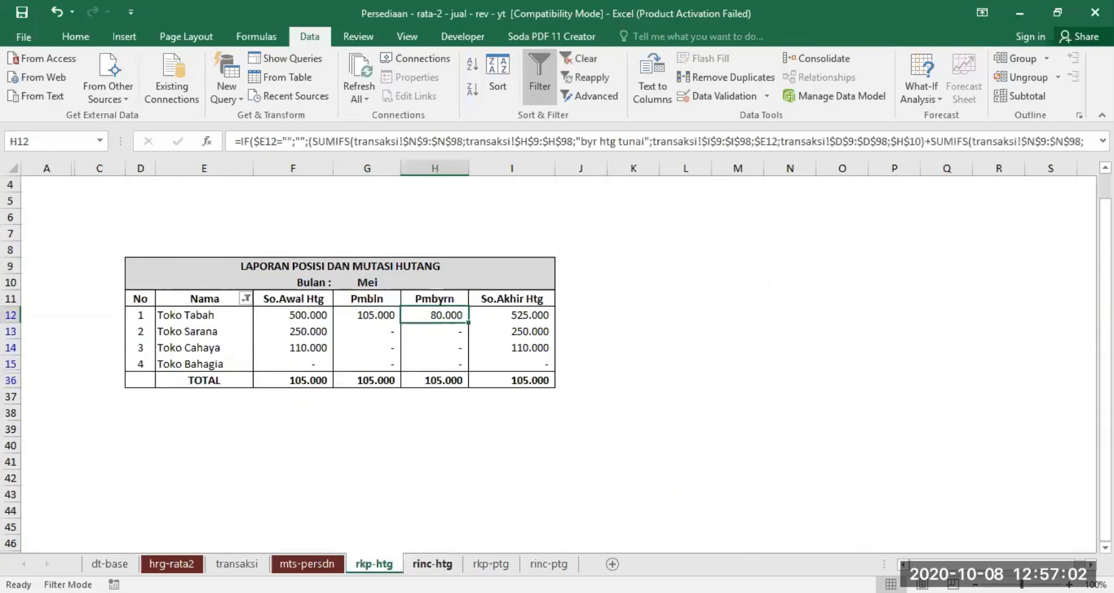
left_click(432, 562)
left_click(624, 376)
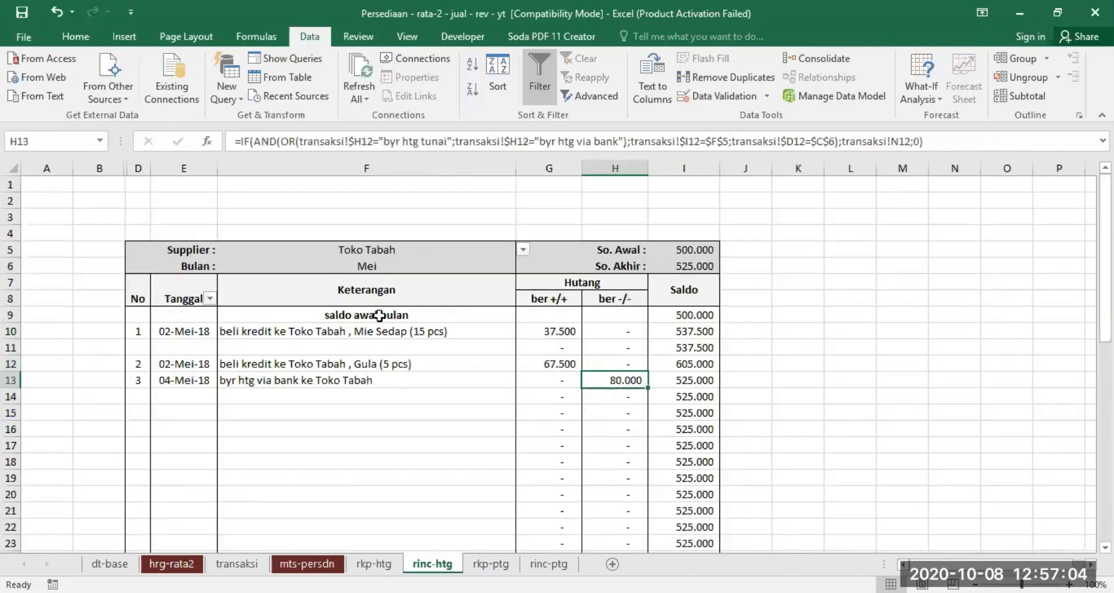
- Filter the blank Tanggal rows out of rinc-htg and compare Toko Tabah's May totals with rkp-htg
left_click(208, 297)
left_click(288, 497)
left_click(331, 571)
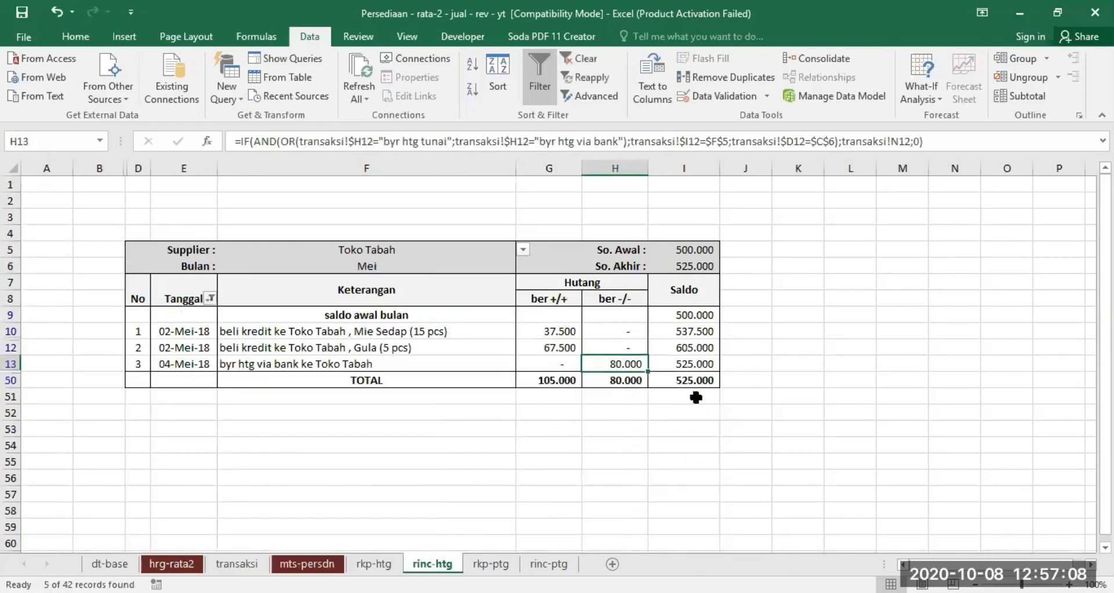
left_click(957, 335)
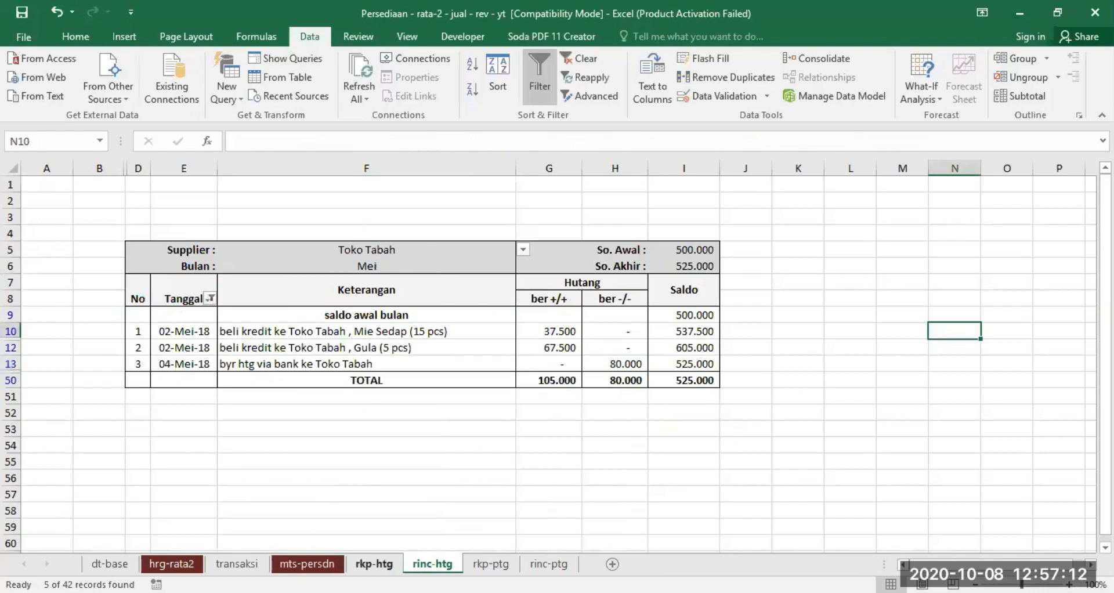
left_click(374, 563)
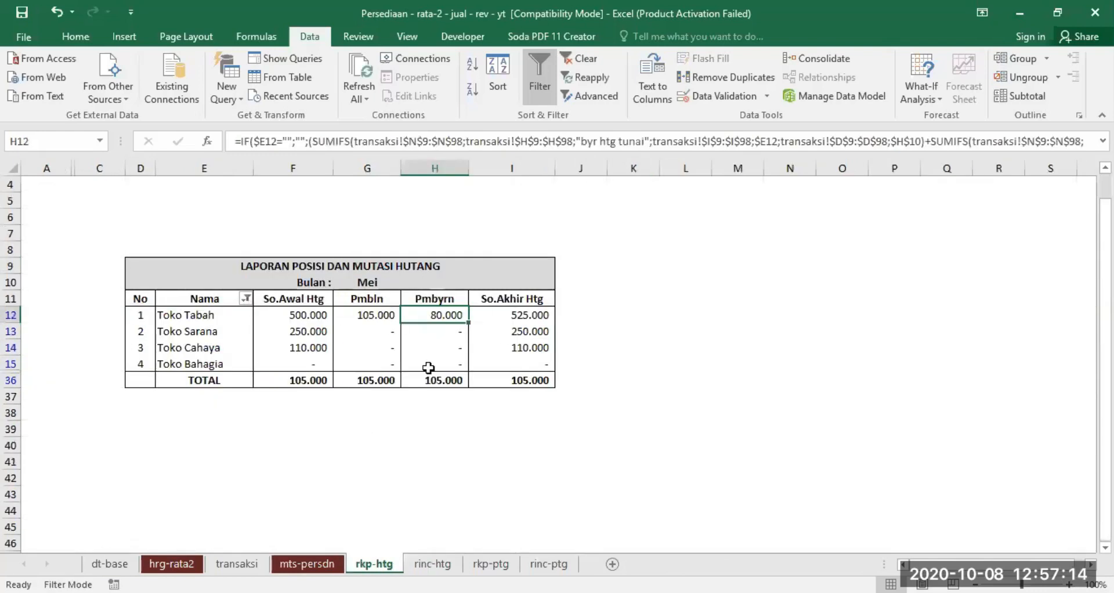
- Show all Tanggal rows in rinc-htg again and set the supplier to Toko Sarana
left_click(432, 564)
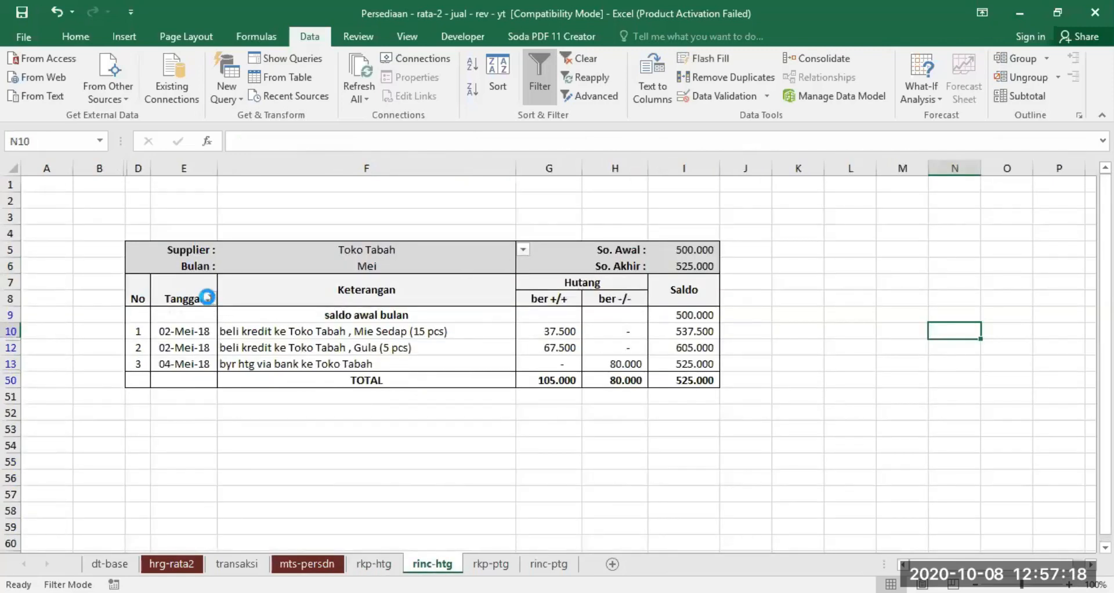
left_click(210, 298)
left_click(290, 419)
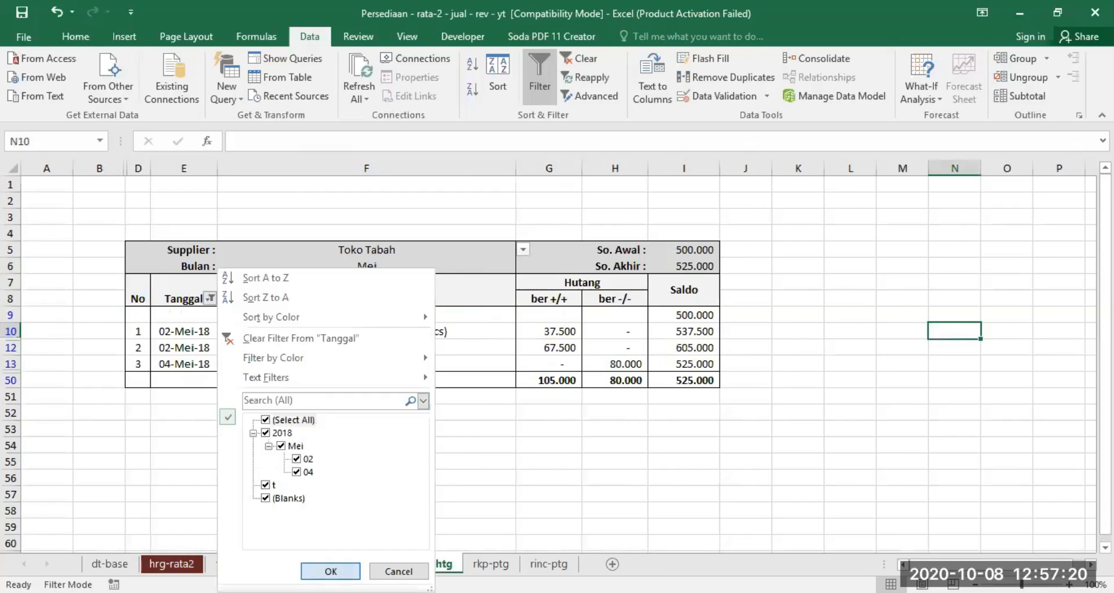
left_click(330, 571)
left_click(448, 249)
left_click(522, 248)
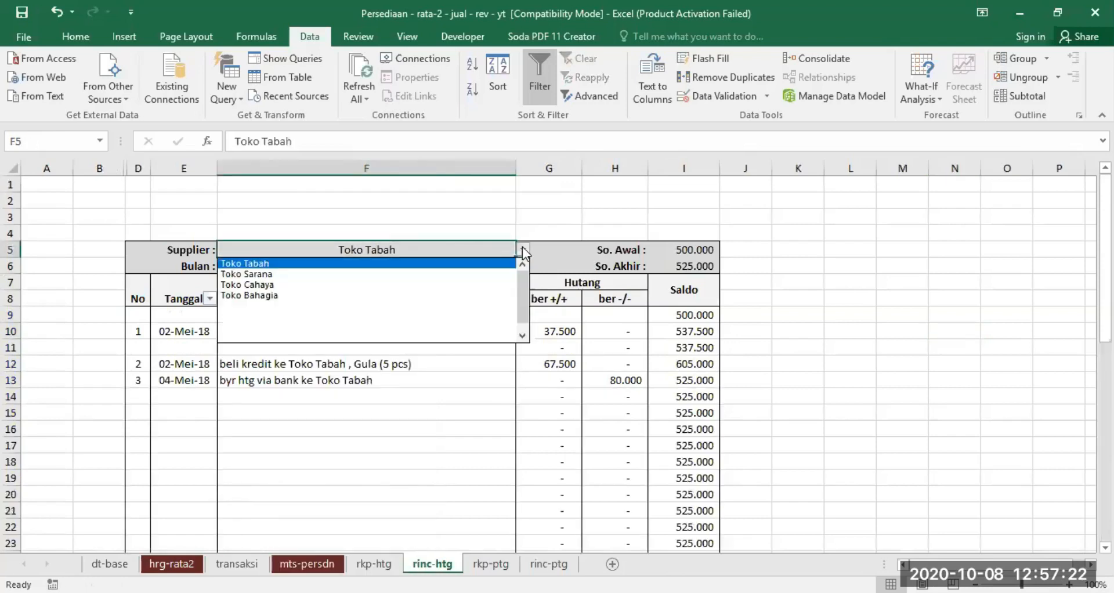
left_click(419, 273)
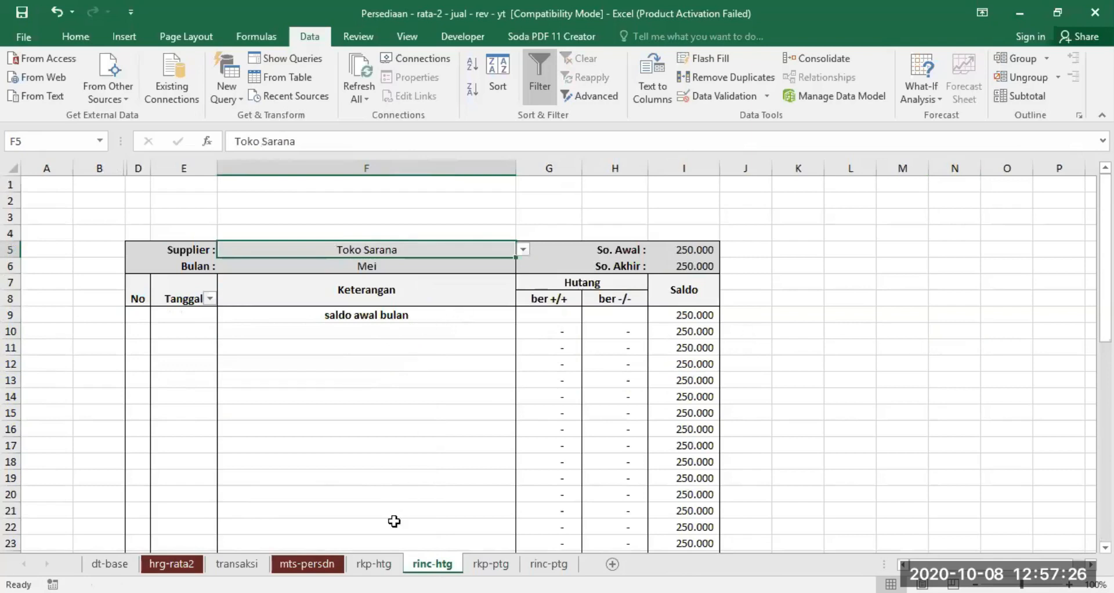
- Check the May Pmbln and Pmbyrn amounts of Toko Sarana and Toko Cahaya in rkp-htg
left_click(374, 563)
left_click(372, 335)
left_click(429, 331)
left_click(372, 349)
left_click(446, 352)
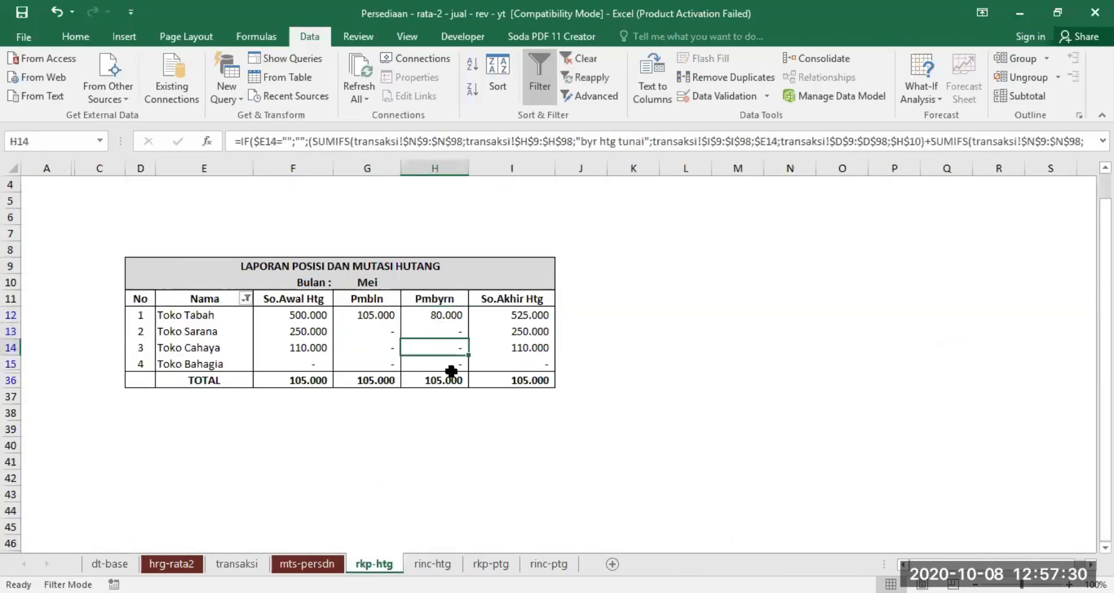
- Examine customer AA's May entries in transaksi, covering the jual kredit sales and the trm tghn via bank receipt
left_click(235, 563)
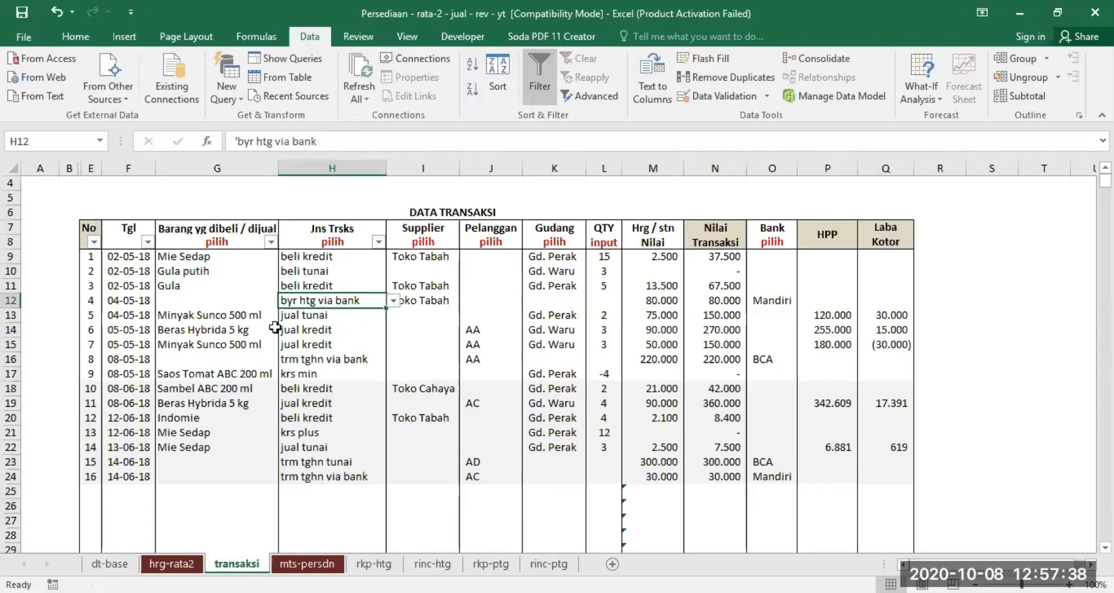
left_click(473, 331)
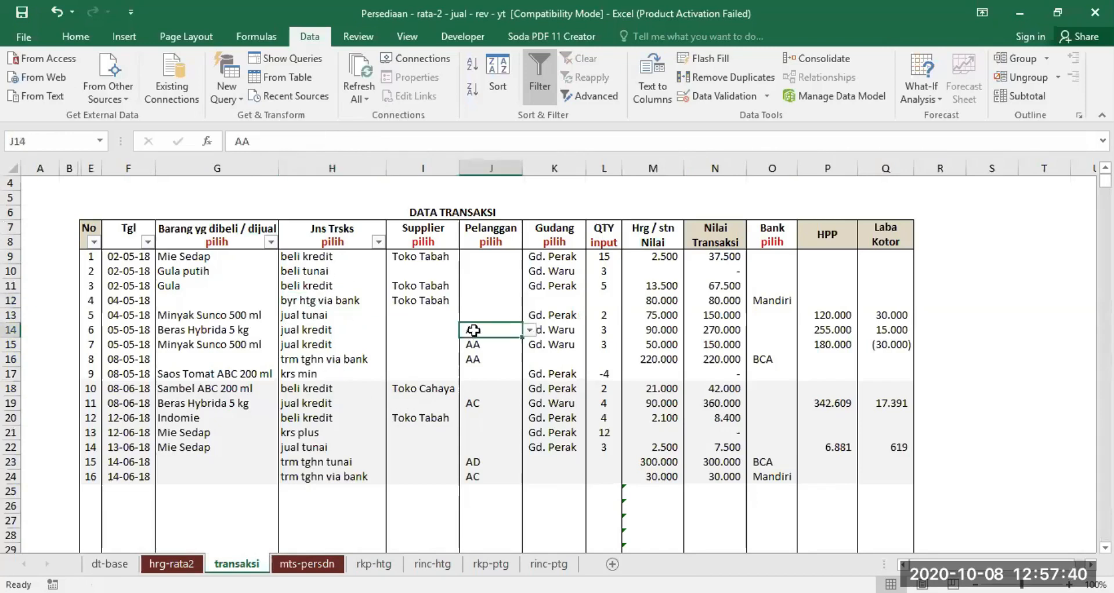
left_click(316, 344)
left_click(474, 343)
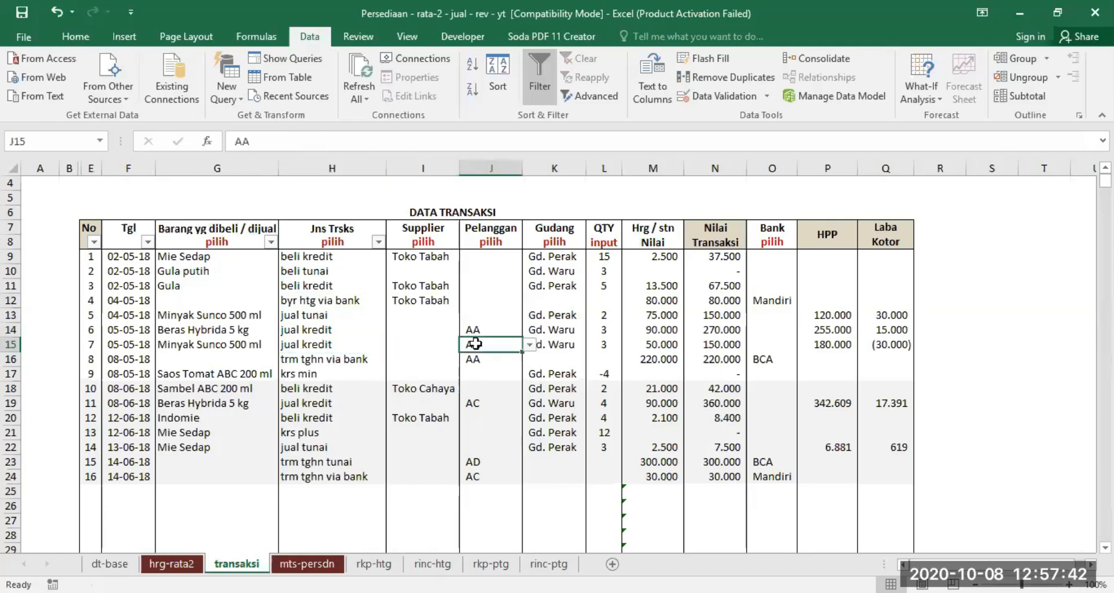
left_click(339, 358)
left_click(481, 358)
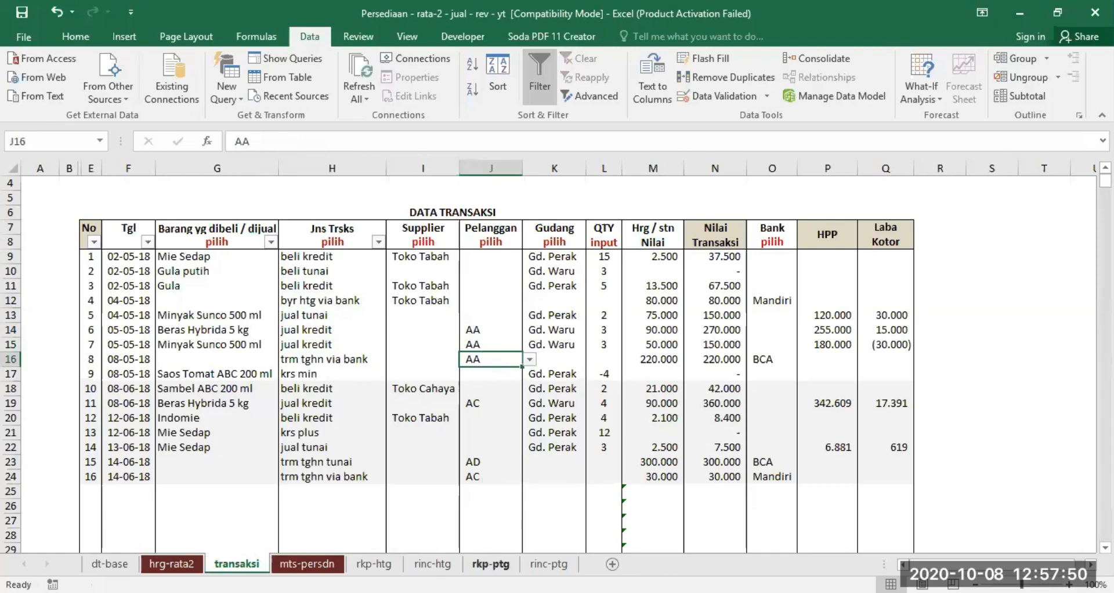
- Set Bulan to Mei in the rkp-ptg receivables report and check AA's Pnjln and Plnsn amounts
left_click(490, 564)
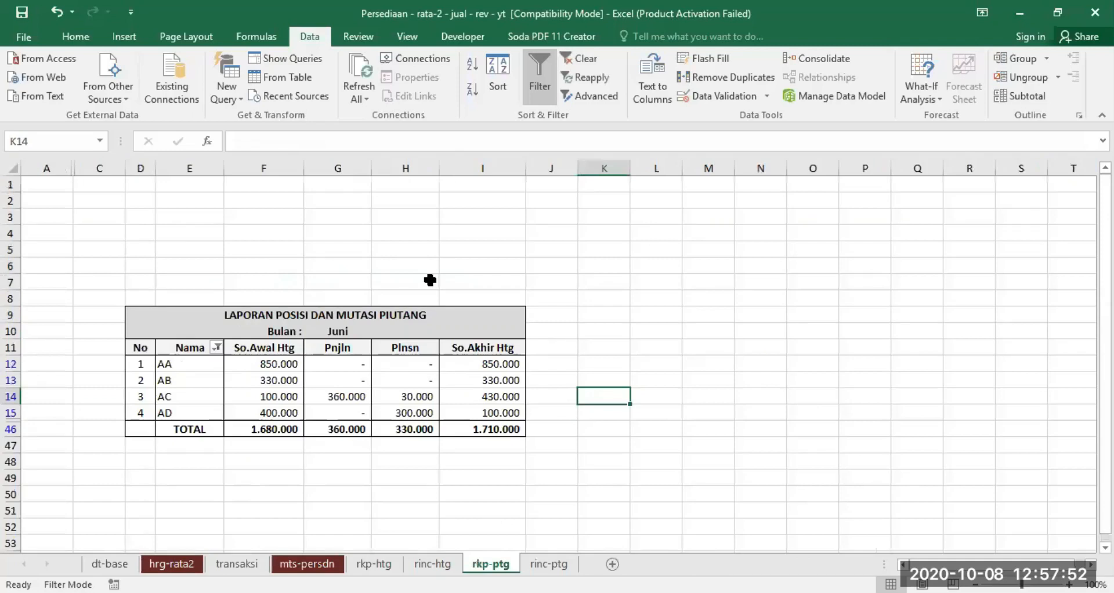
left_click(355, 332)
left_click(379, 330)
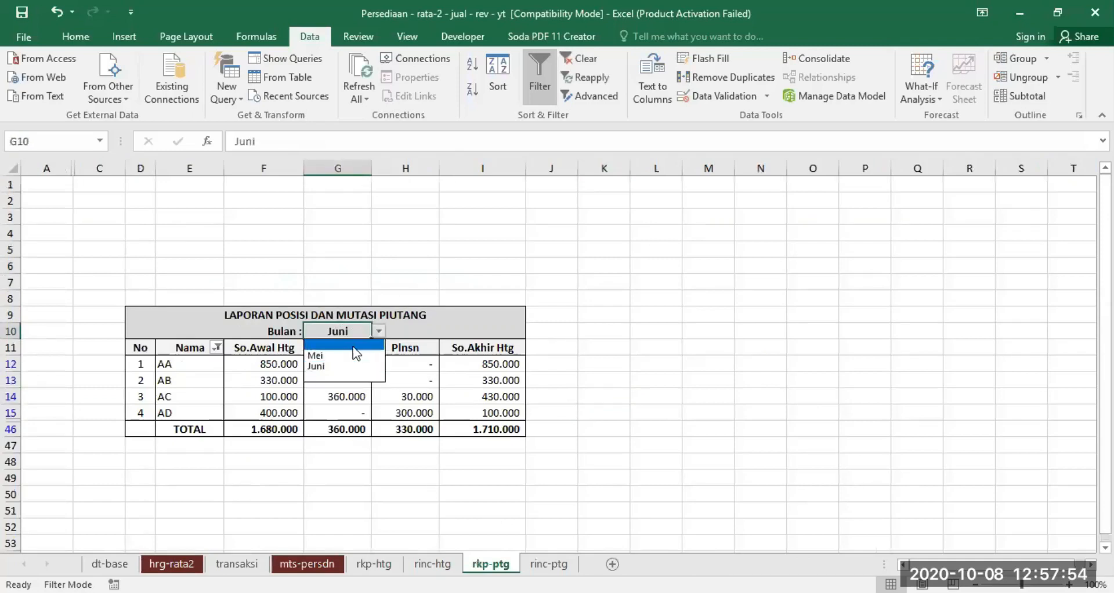
left_click(350, 352)
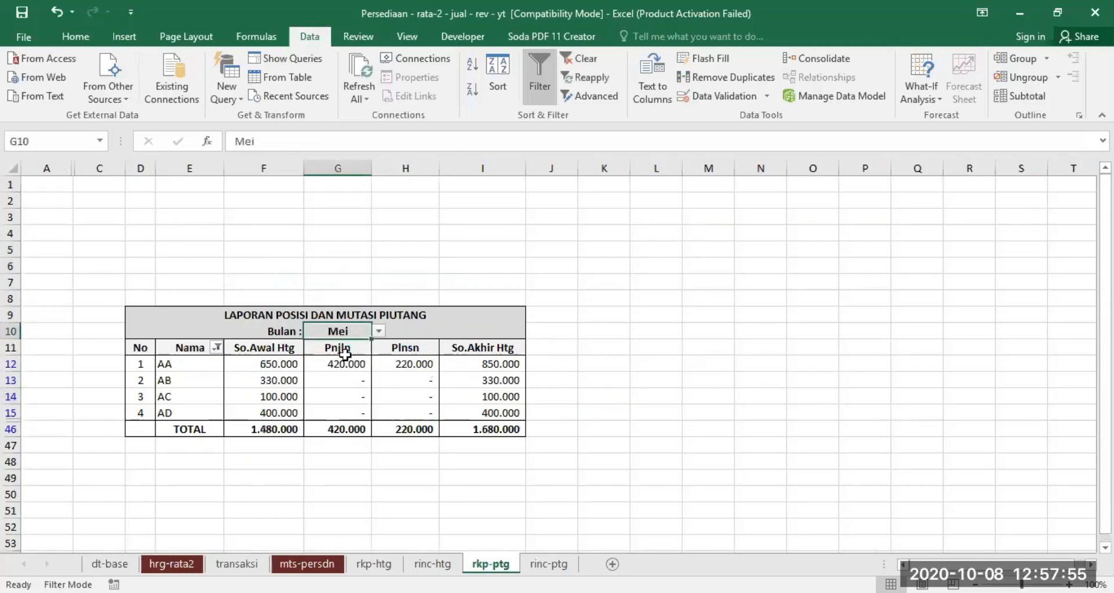
left_click(175, 358)
left_click(334, 361)
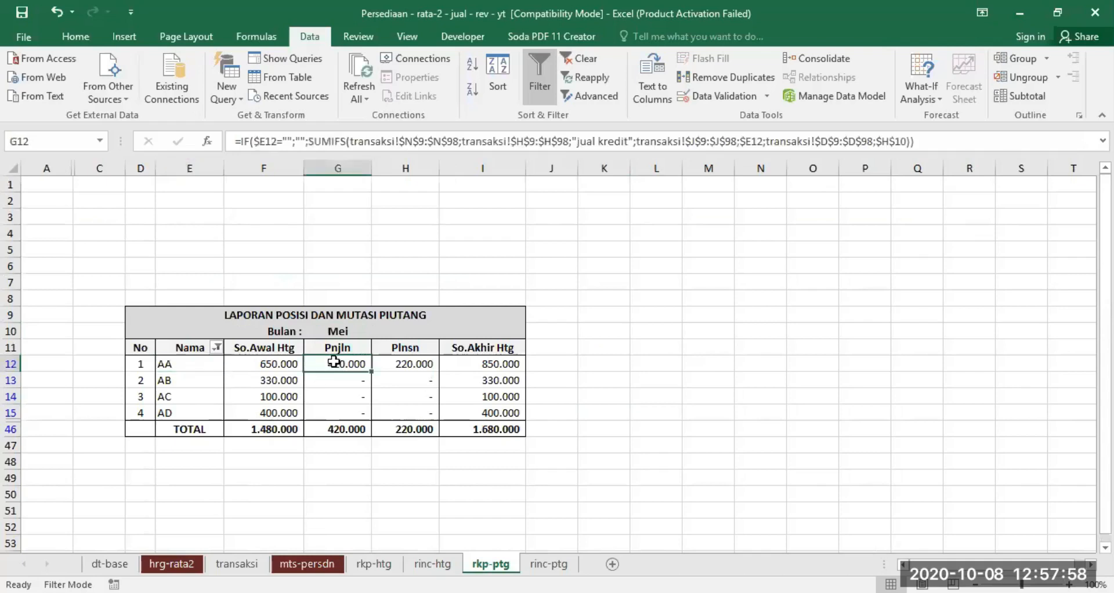
left_click(411, 363)
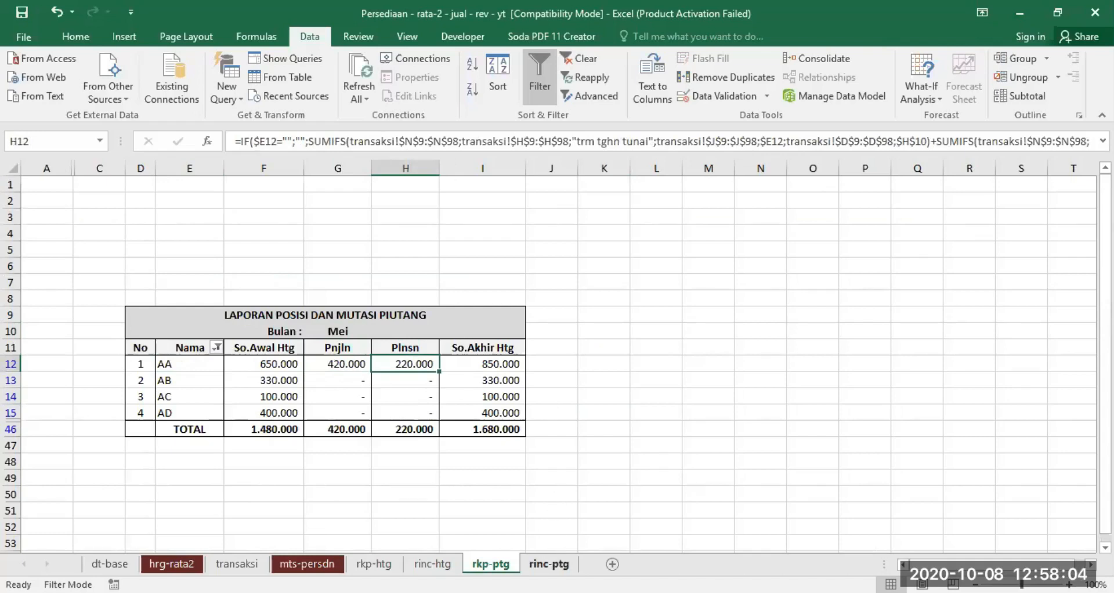
- Show the rinc-ptg receivables details for AA in the month Mei
left_click(548, 563)
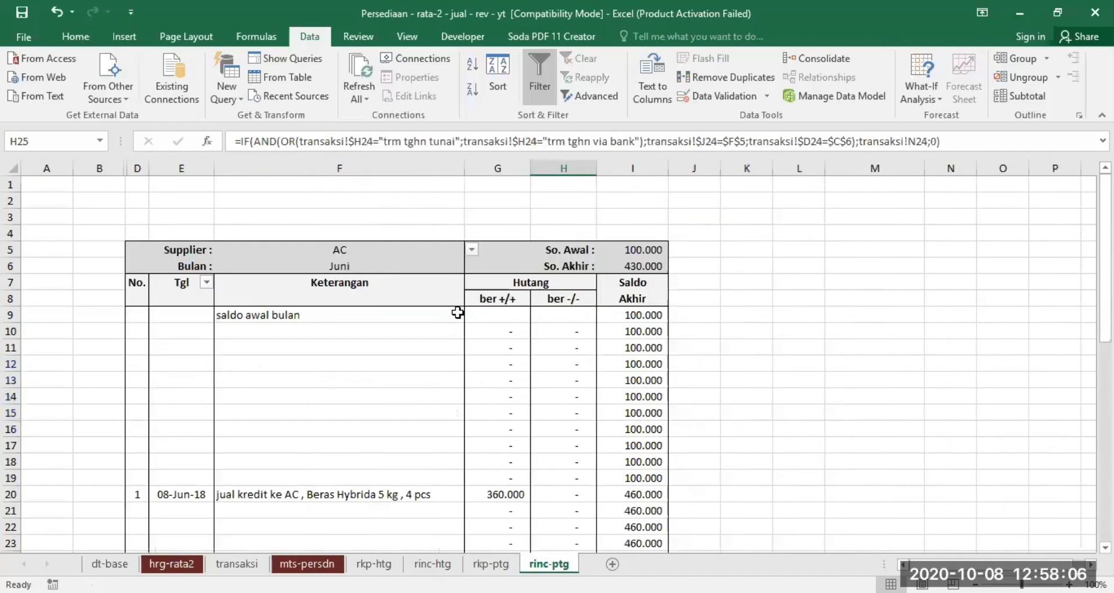
left_click(397, 266)
left_click(471, 265)
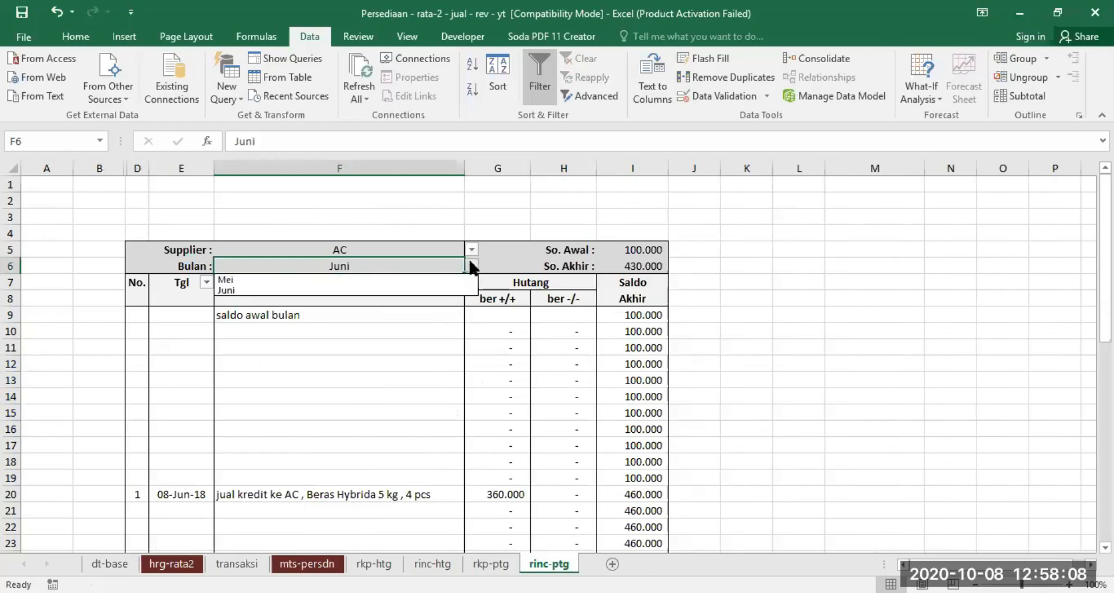
left_click(341, 278)
left_click(410, 249)
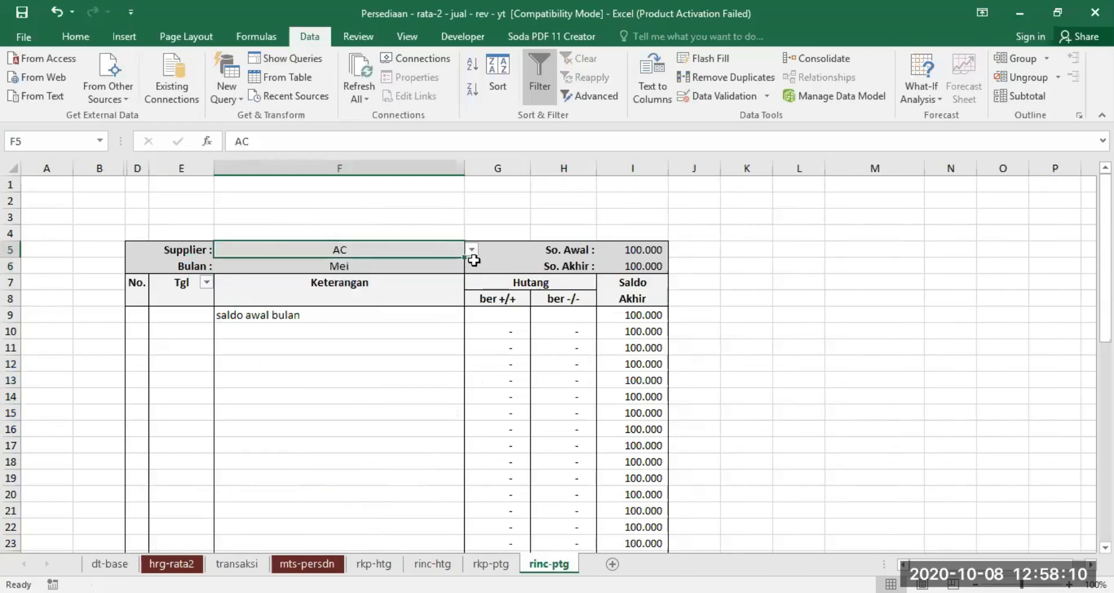
left_click(471, 249)
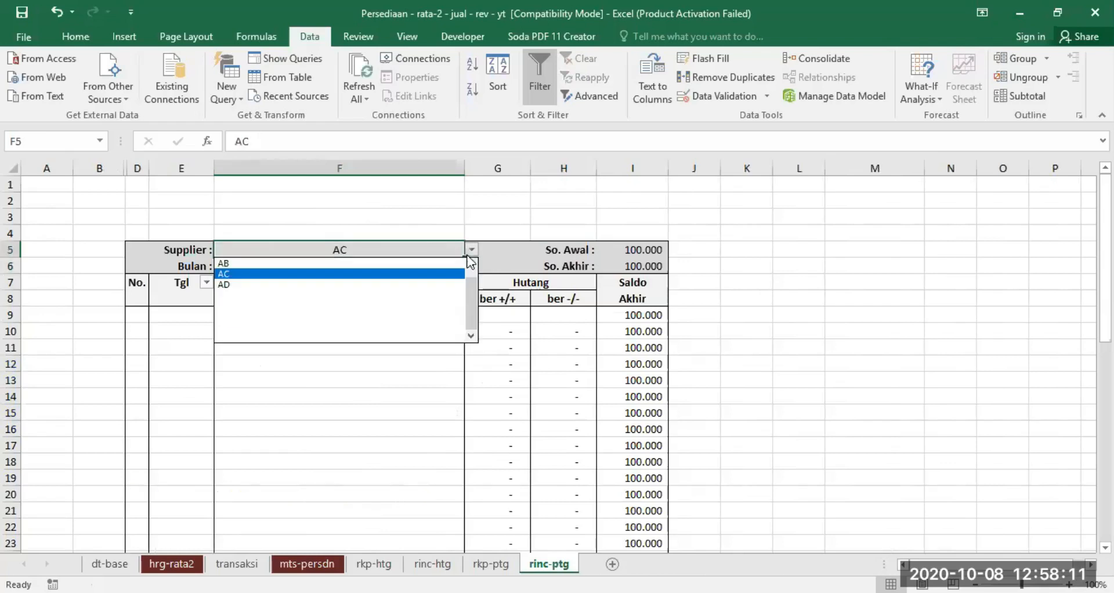
left_click(378, 265)
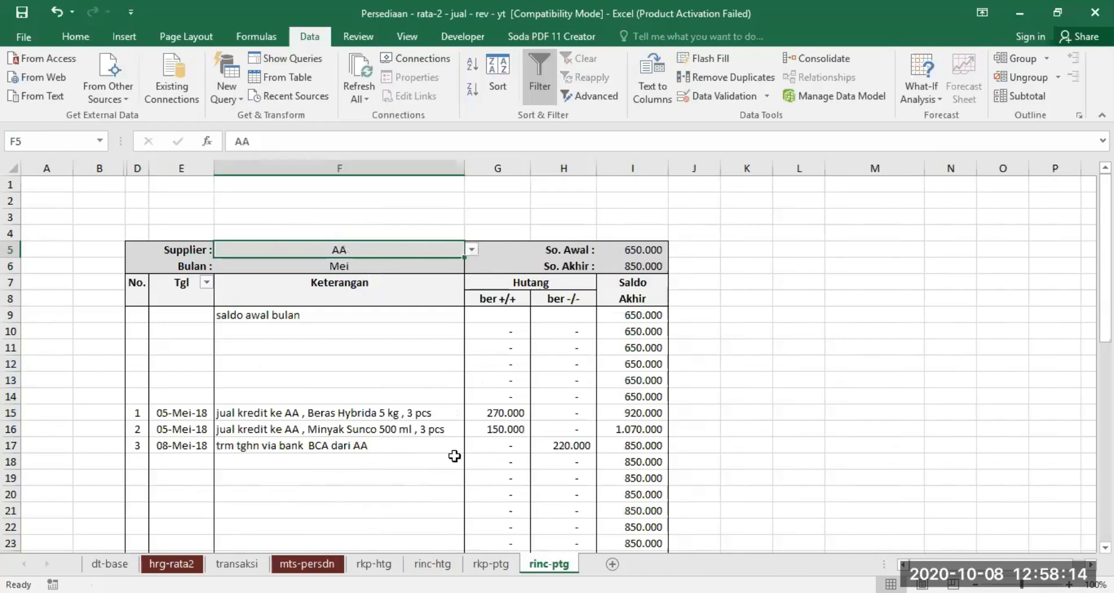
- Filter the Tgl column in rinc-ptg to hide AA's empty rows, and check the TOTAL of the Hutang columns
left_click(206, 283)
left_click(326, 569)
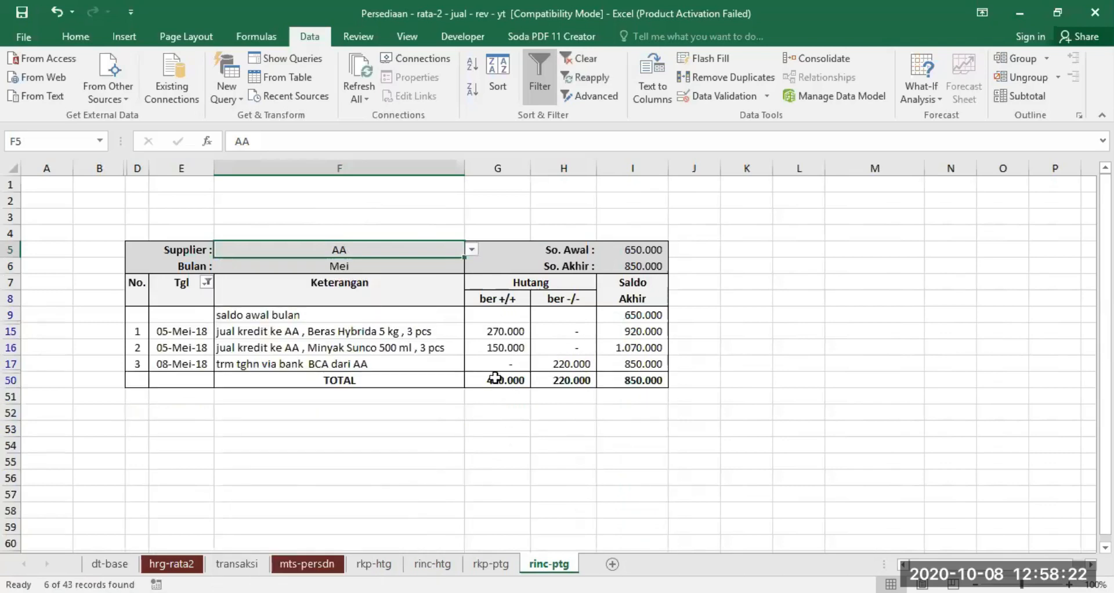
left_click(499, 380)
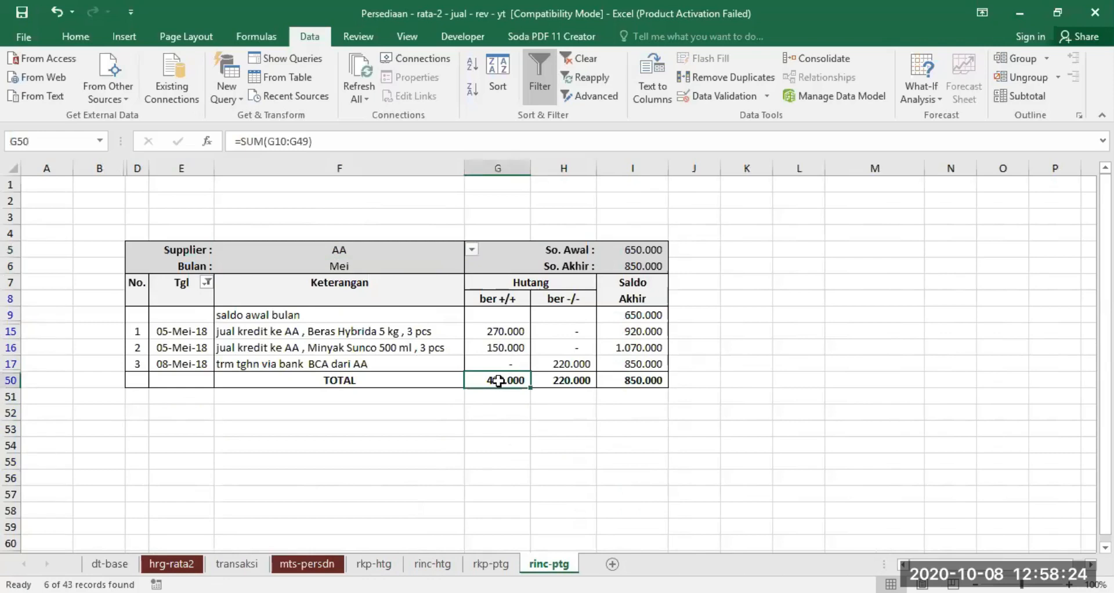
left_click(571, 380)
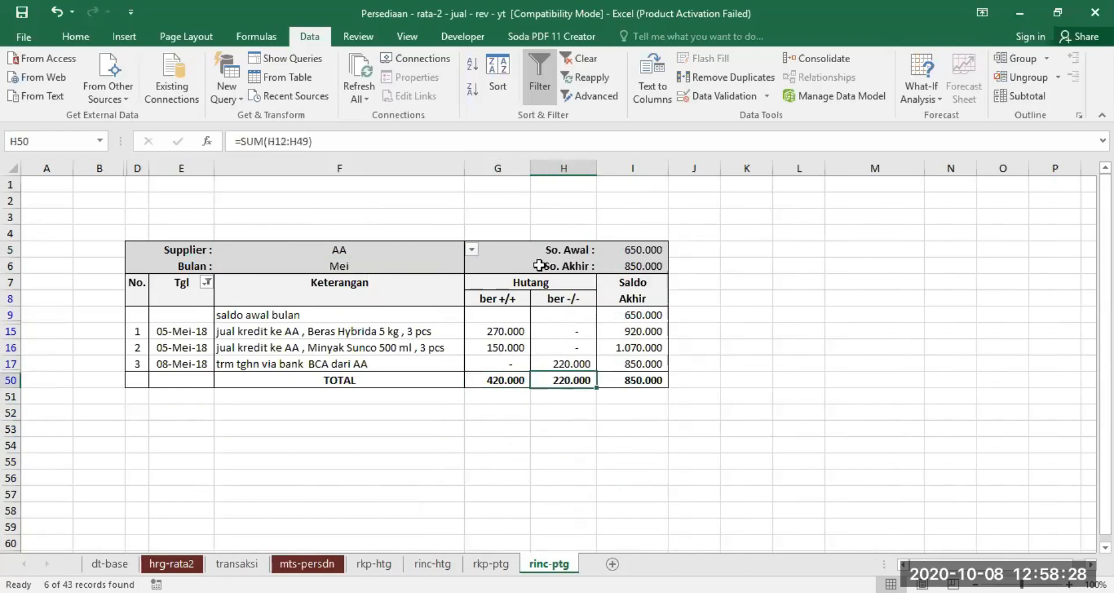
- Compare AA's Pnjln, Plnsn and So.Akhir amounts in rkp-ptg with the So. Akhir and TOTAL balance in rinc-ptg
left_click(490, 563)
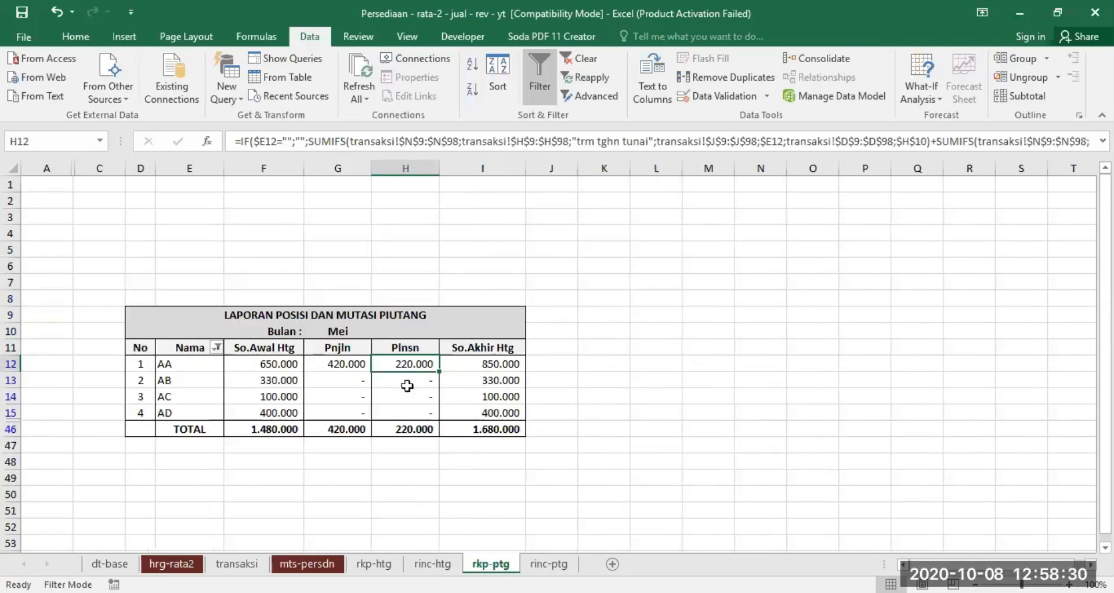
left_click(349, 363)
left_click(400, 364)
left_click(508, 366)
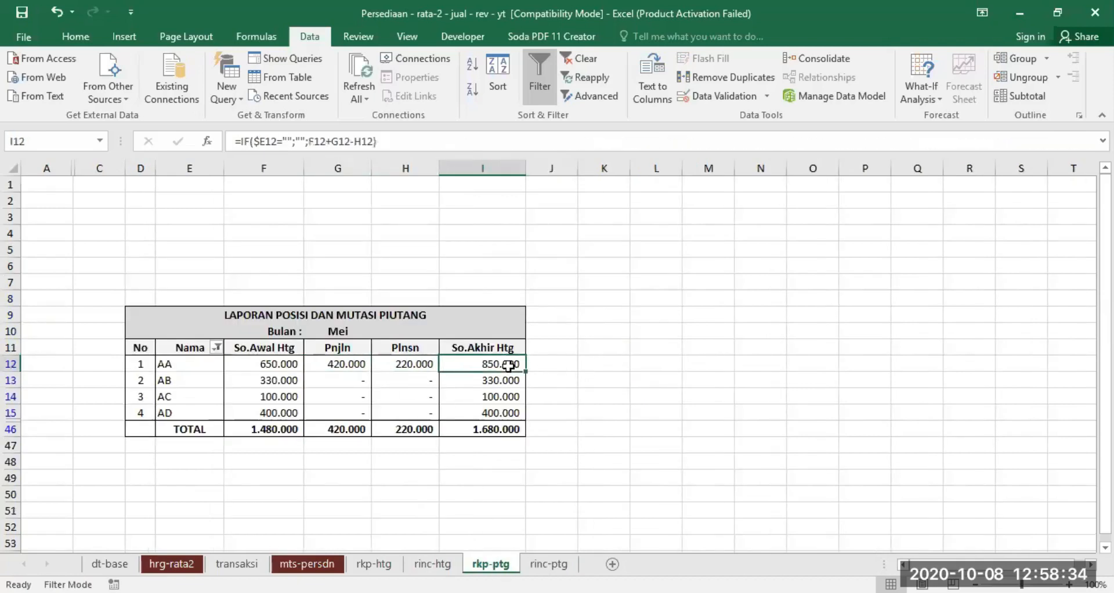
left_click(548, 564)
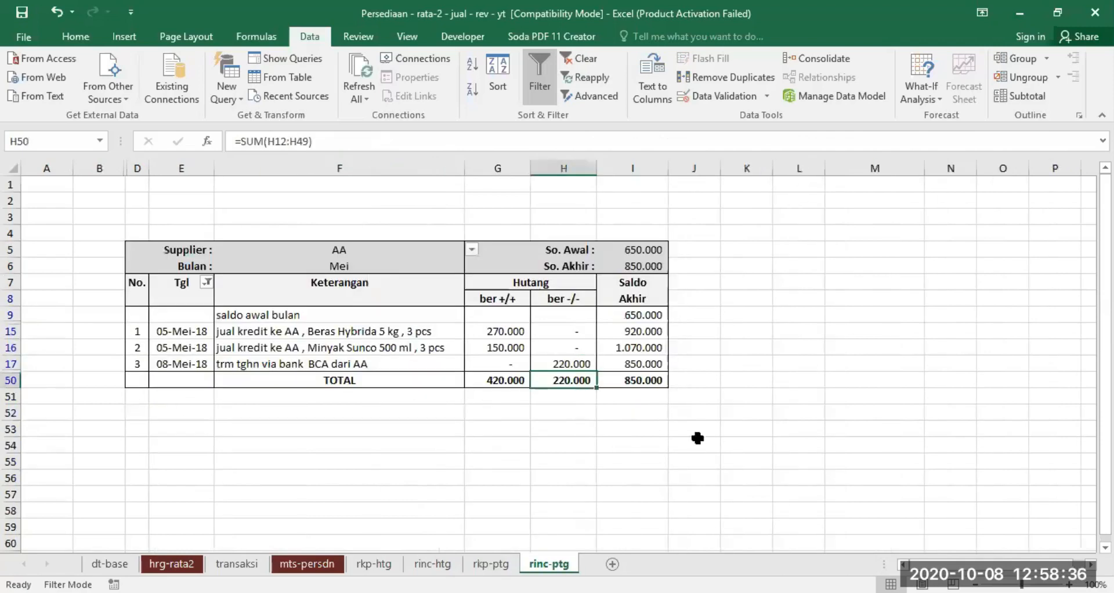
left_click(644, 265)
left_click(636, 381)
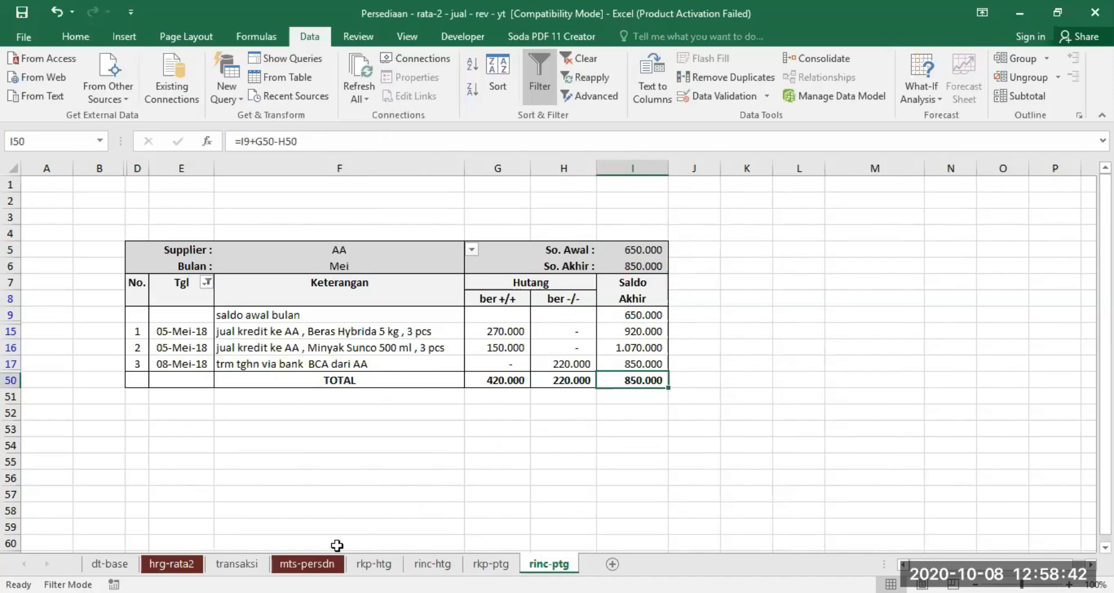
- Set BULAN to MEI and GUDANG to Gd. Waru in the mts-persdn inventory mutation report
left_click(307, 563)
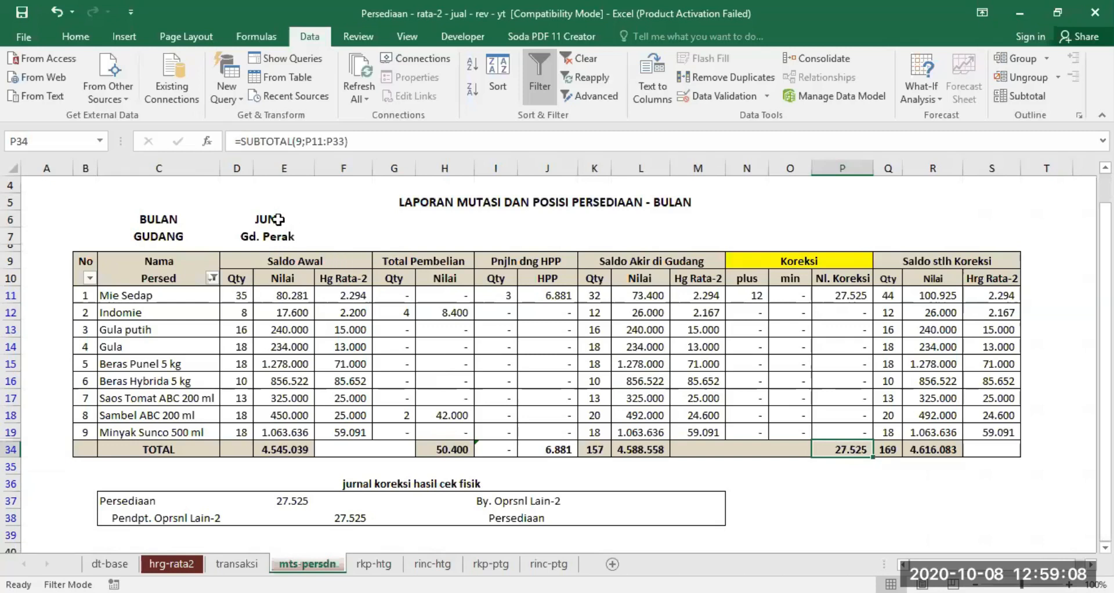
left_click(275, 218)
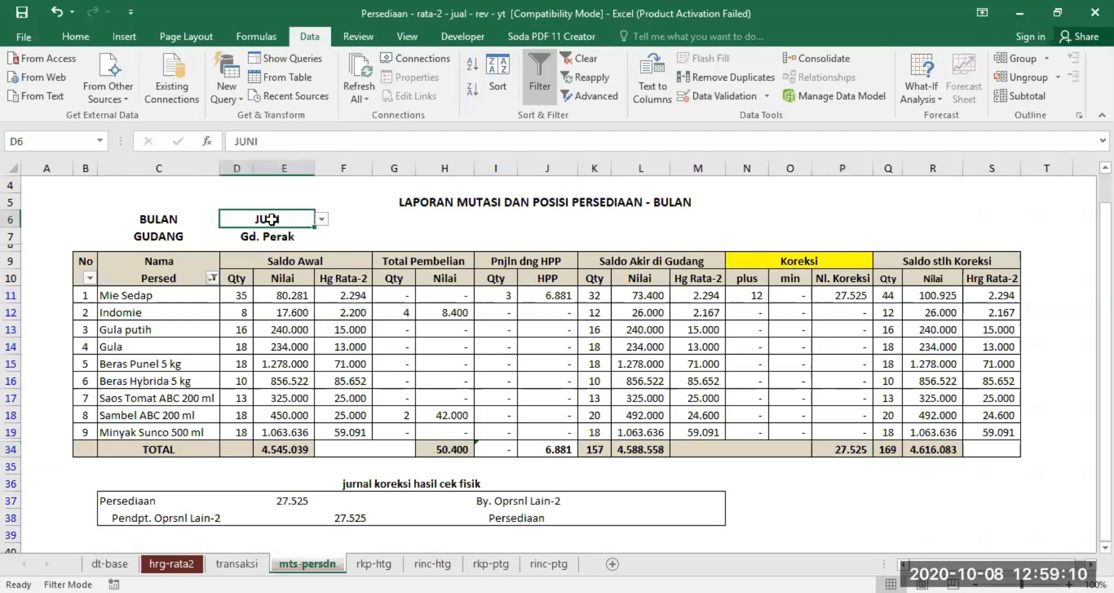
left_click(322, 219)
left_click(270, 232)
left_click(275, 235)
left_click(322, 237)
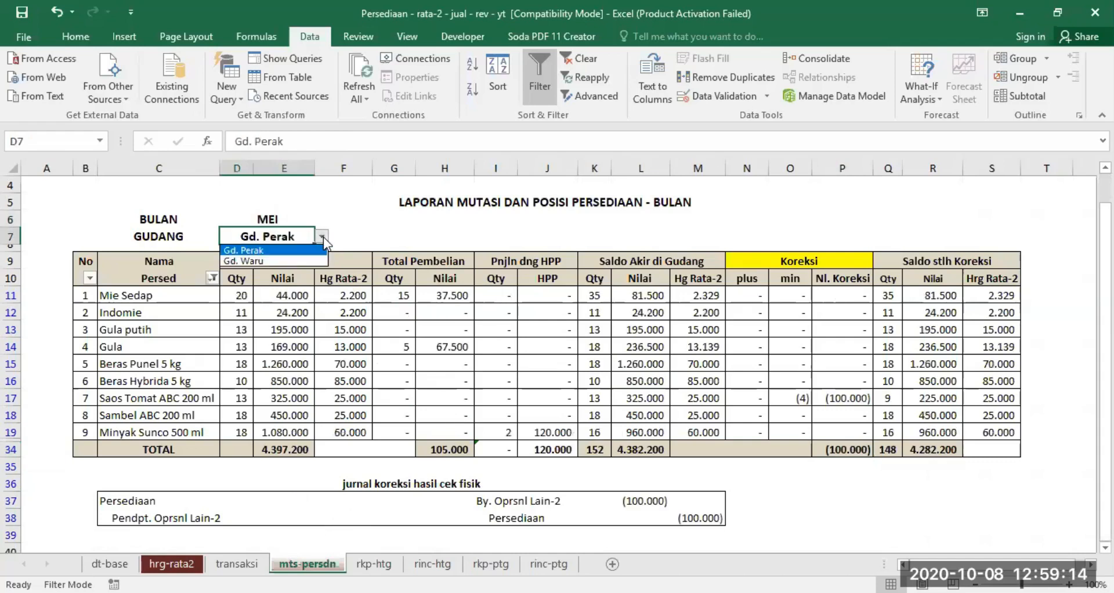
left_click(277, 261)
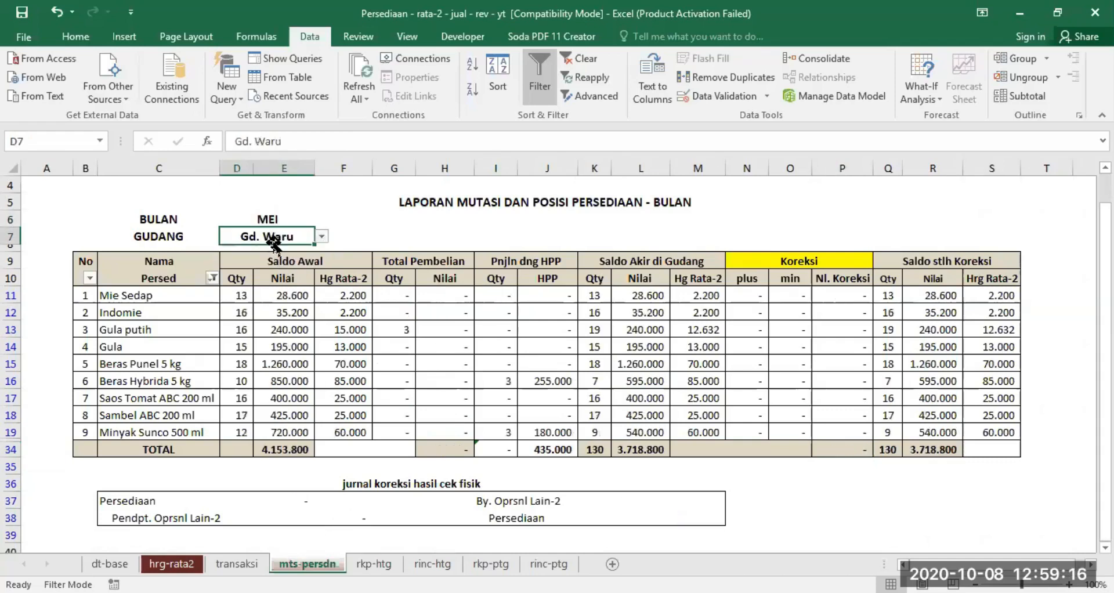
- Clear the GUDANG selection to combine all warehouses, and set it to Gd. Perak
key("Delete")
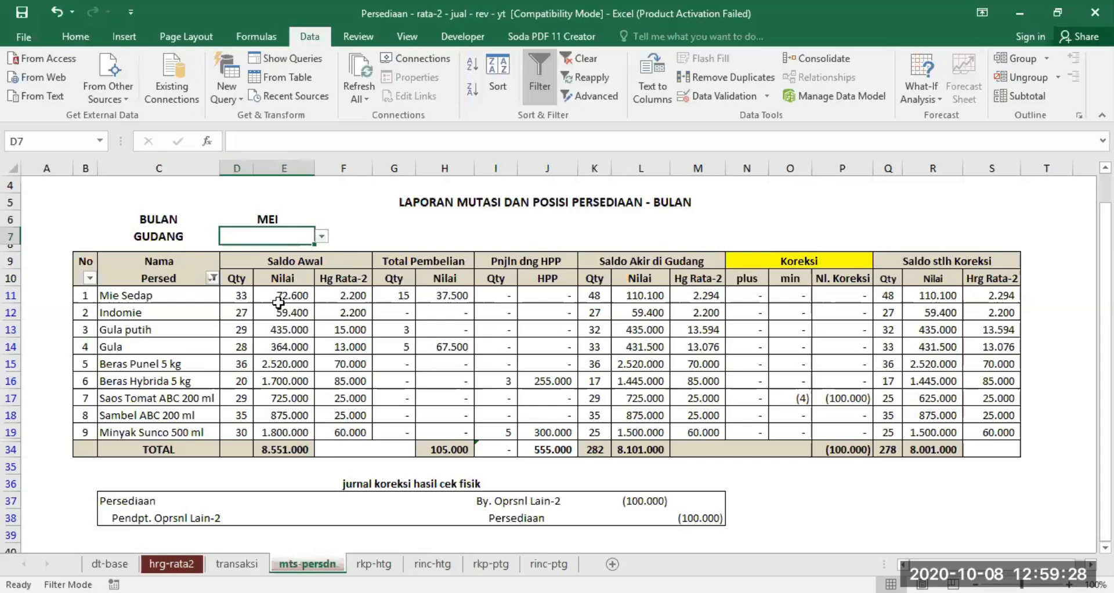
left_click(321, 236)
left_click(288, 253)
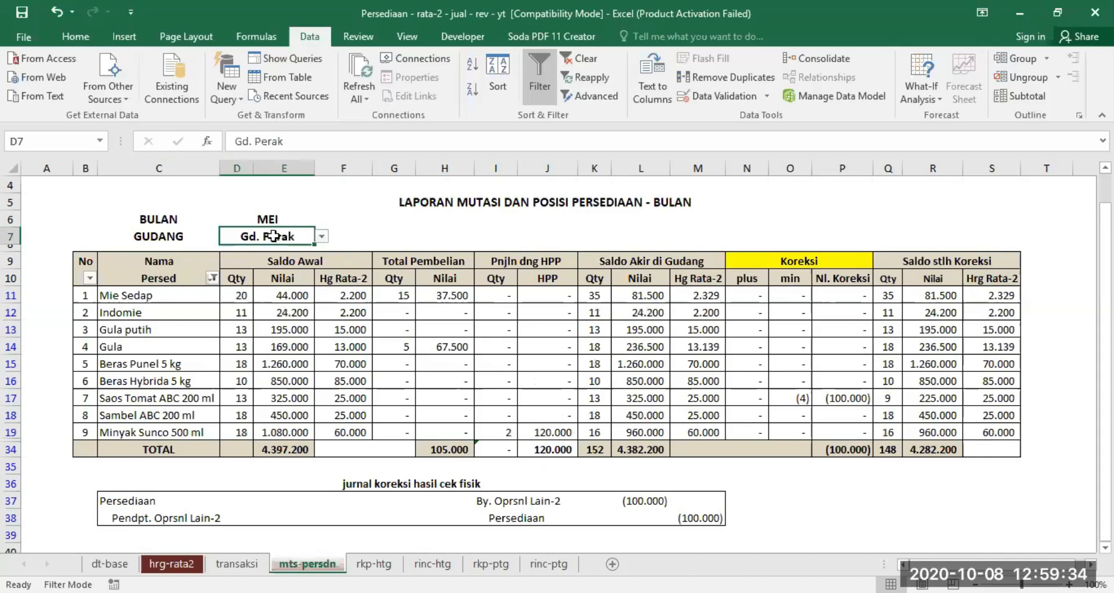
- Clear GUDANG again for the month MEI and examine the combined Saldo Awal Qty values of the items
key("Delete")
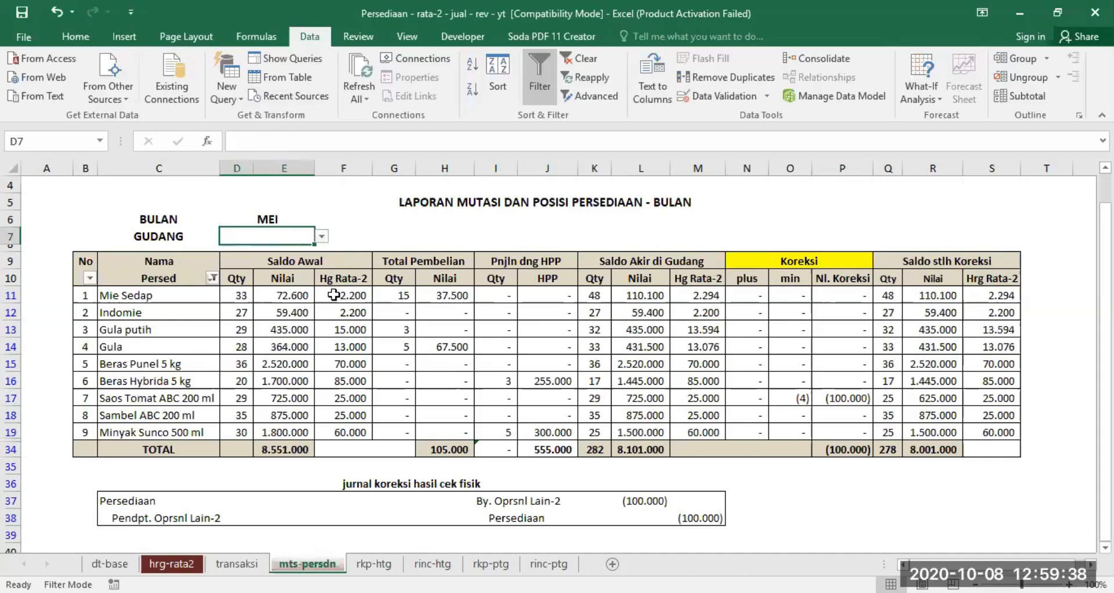
left_click(273, 219)
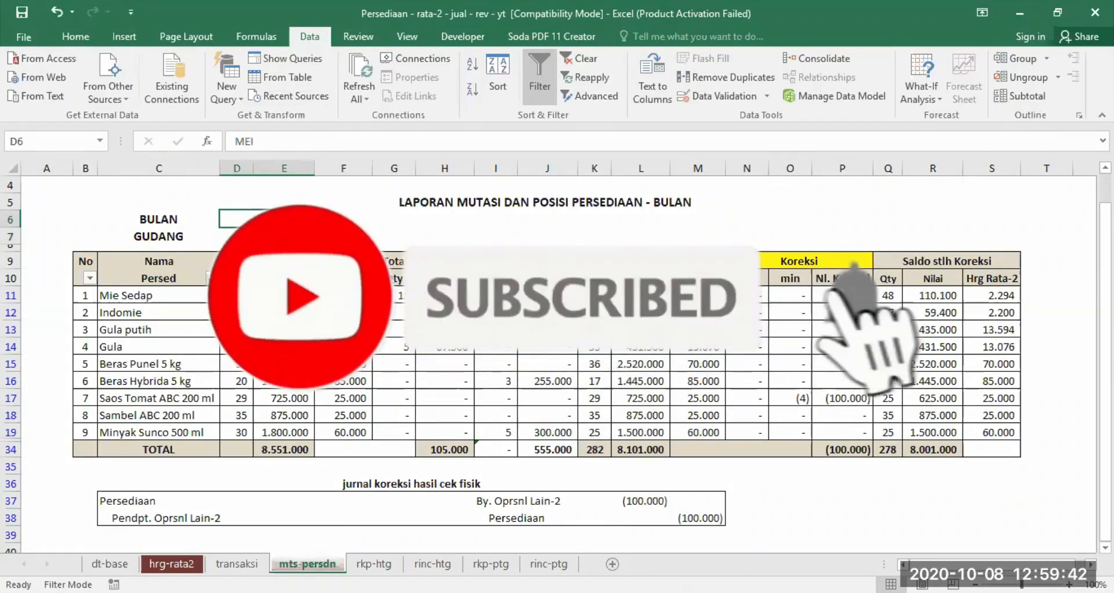
left_click(267, 237)
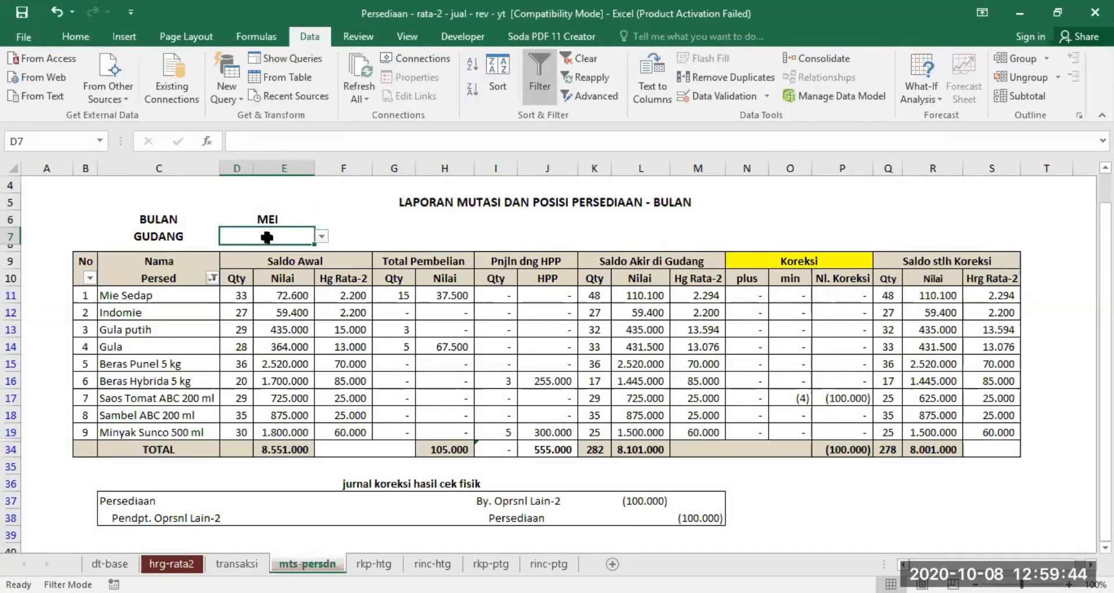
left_click(237, 278)
left_click_drag(238, 295, 235, 432)
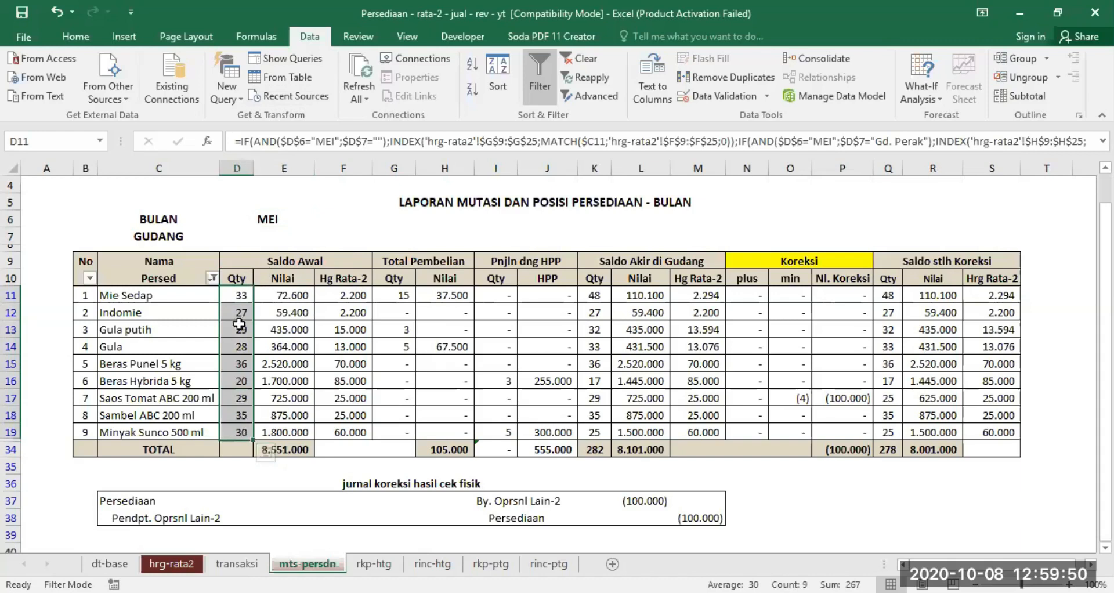
left_click(242, 300)
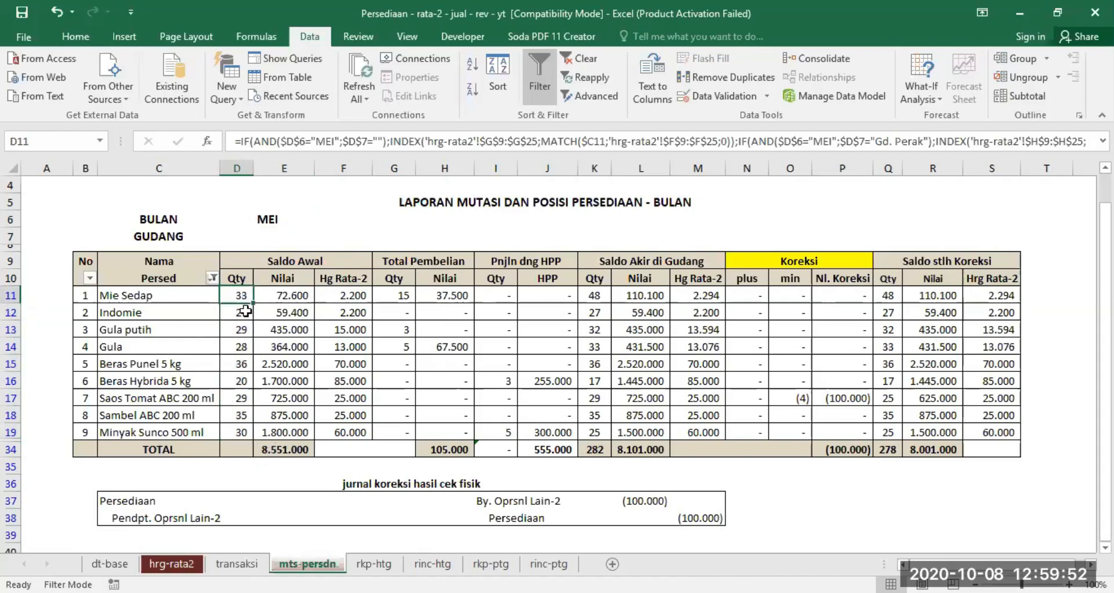
left_click_drag(241, 295, 242, 330)
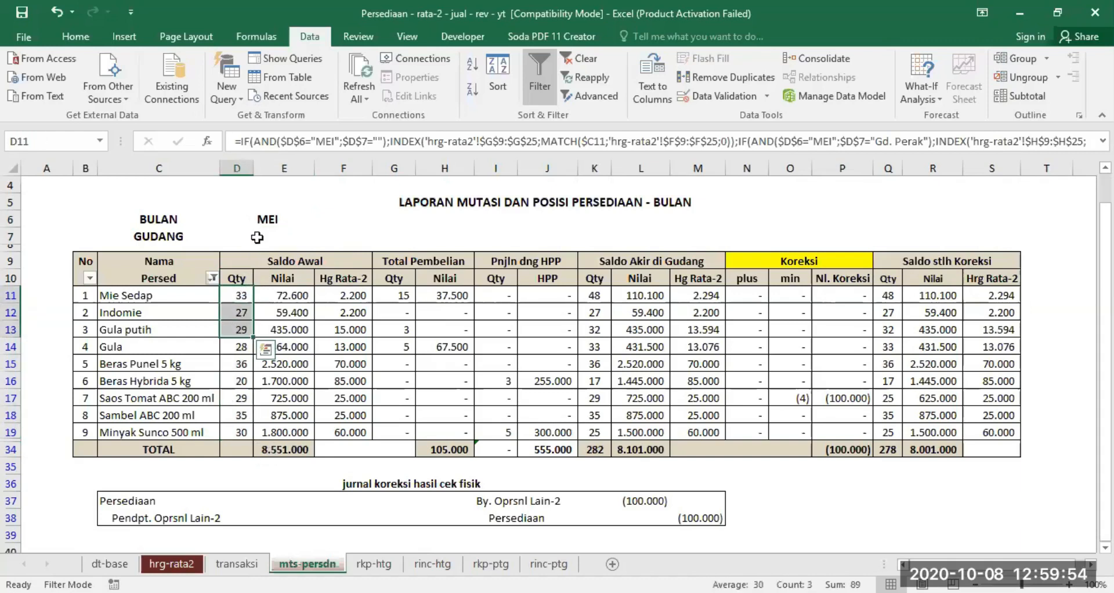
- Set GUDANG to Gd. Perak and check the Saldo Awal Qty of Mie Sedap, Indomie and Gula putih
left_click(257, 237)
left_click(320, 236)
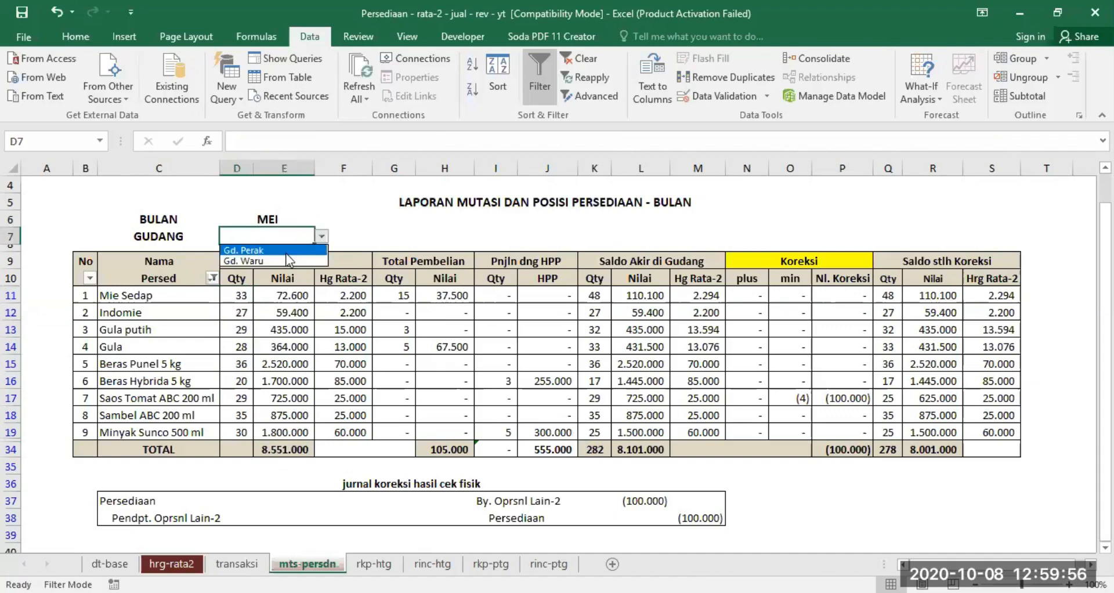
left_click(284, 251)
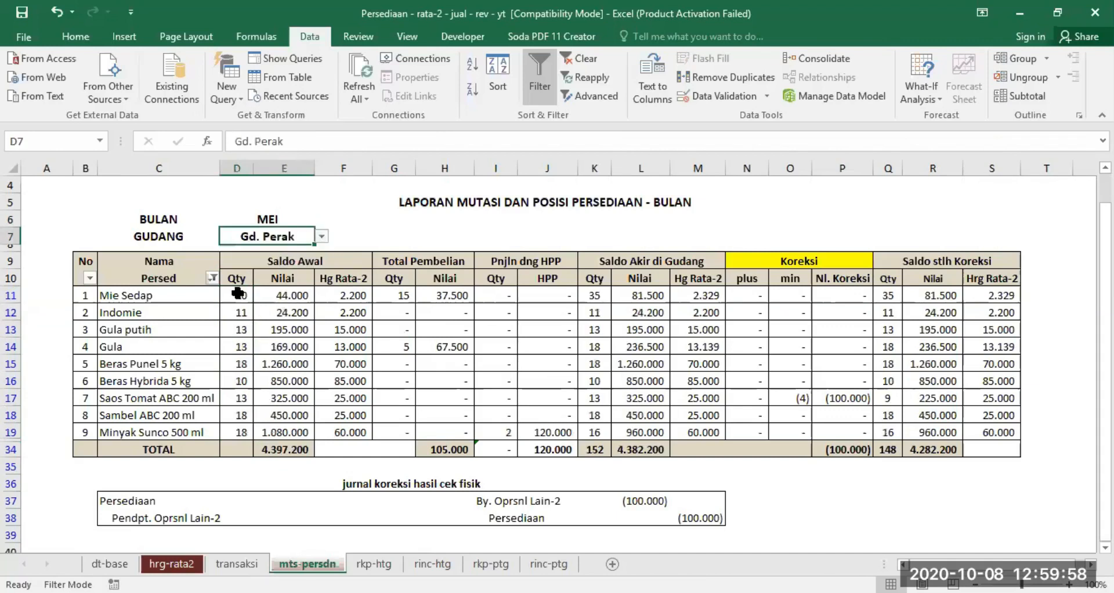
left_click_drag(239, 294, 241, 323)
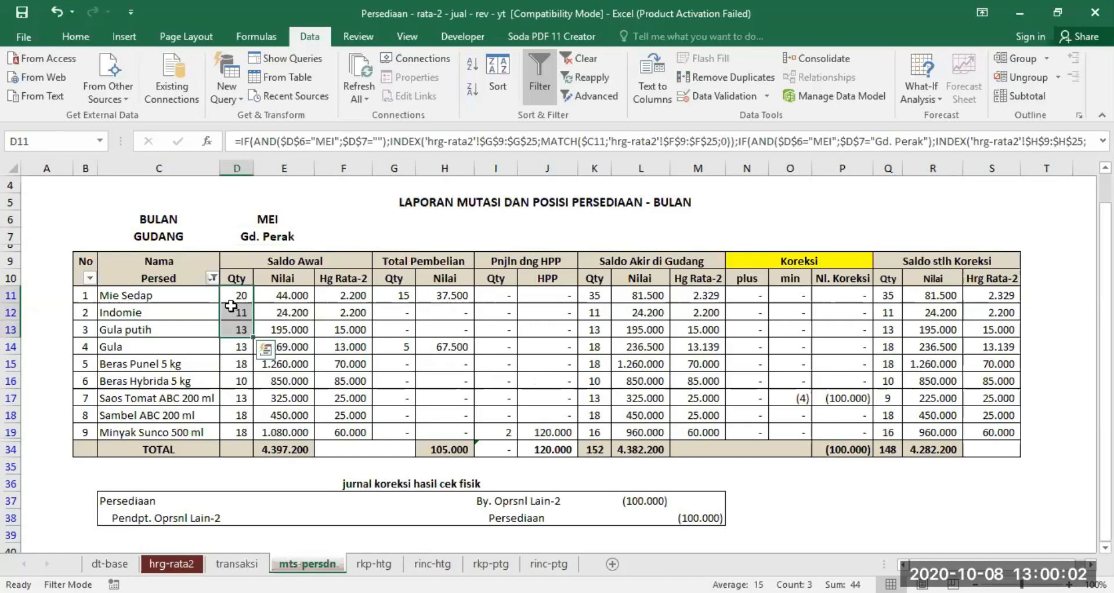
- Switch the report's GUDANG from Gd. Perak to Gd. Waru
left_click(282, 237)
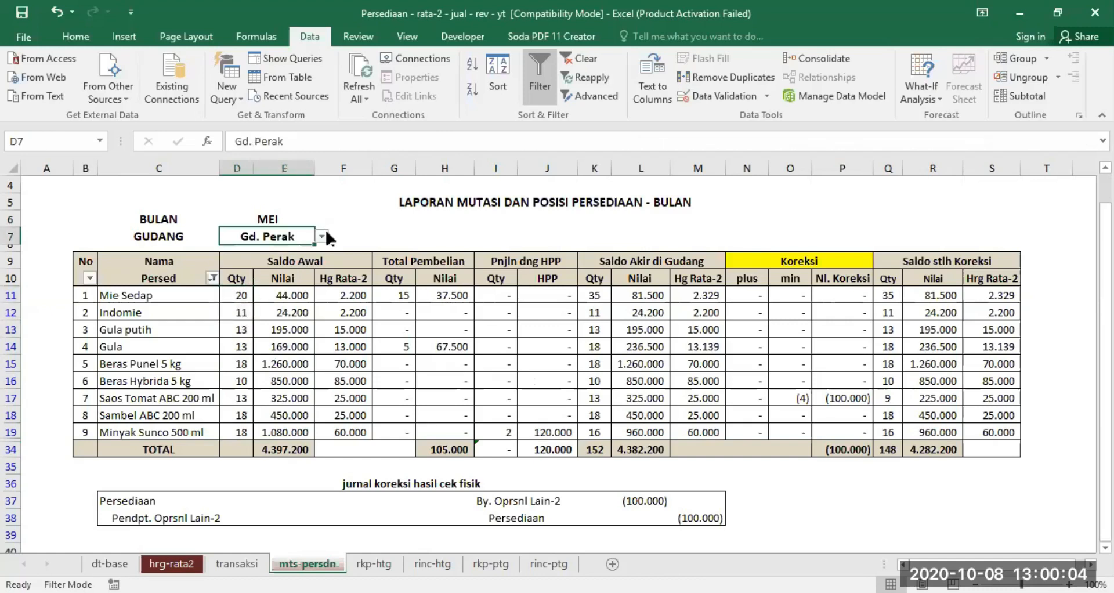
left_click(321, 237)
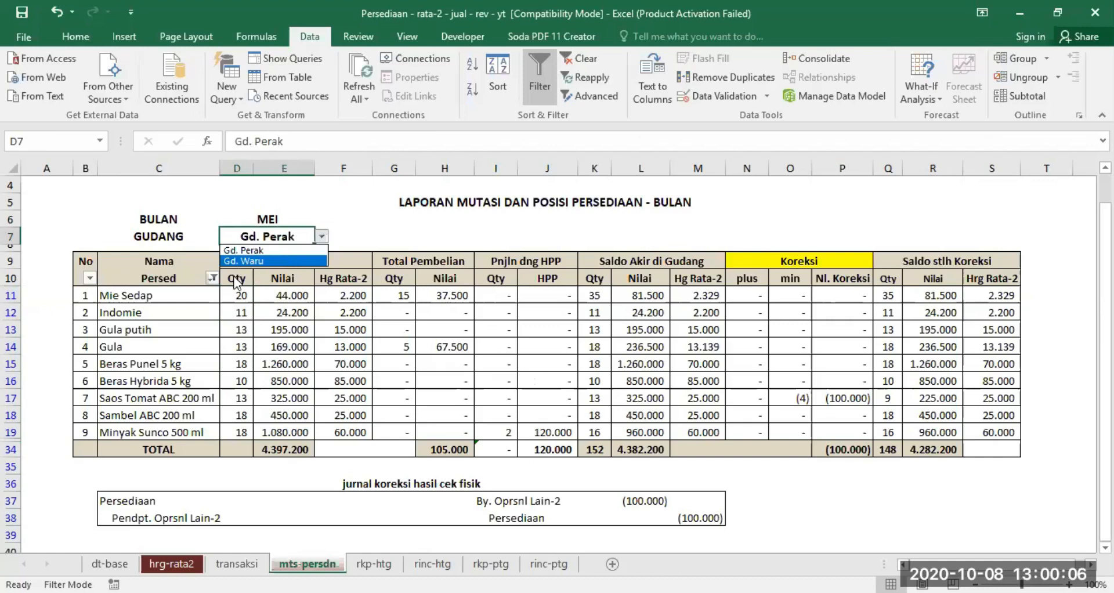
left_click(278, 262)
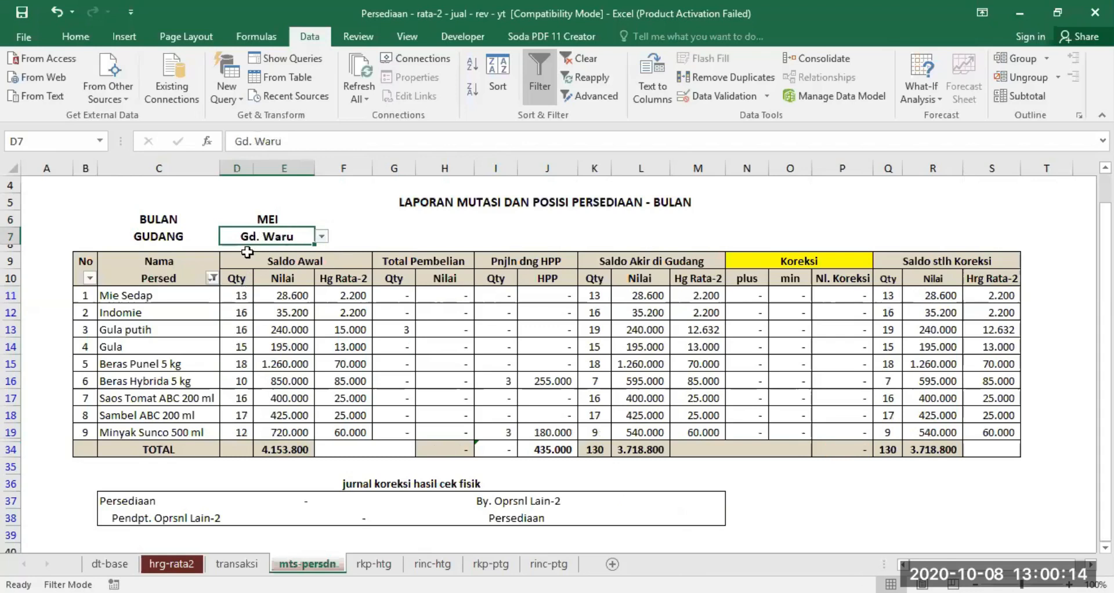
- Review the BULAN and GUDANG selectors and the Saldo Awal Nilai formula of Mie Sedap that depends on them
left_click(262, 217)
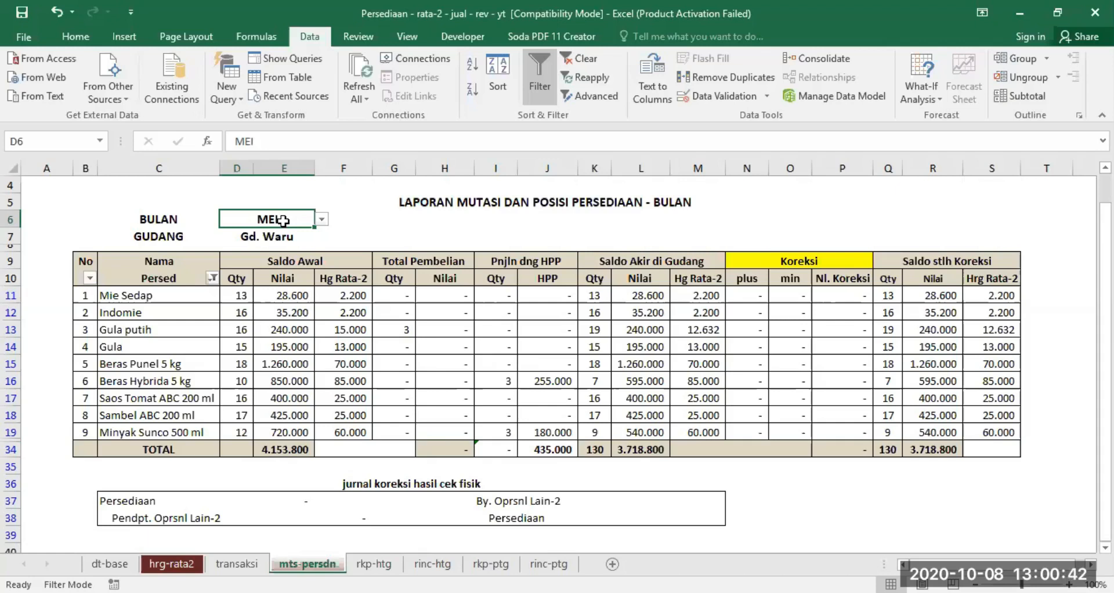
left_click(267, 238)
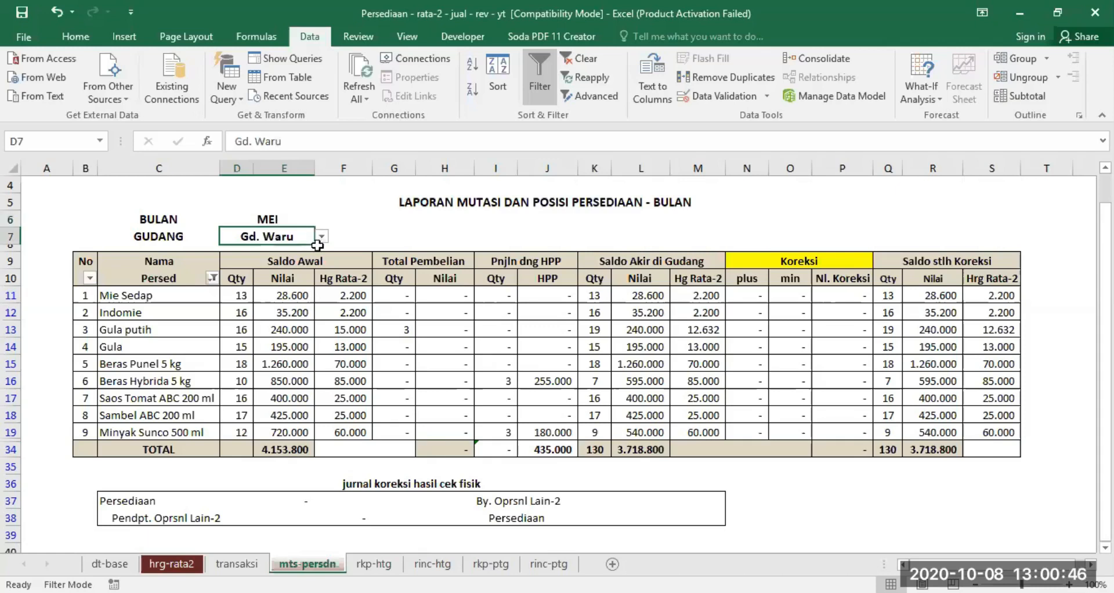
left_click(268, 218)
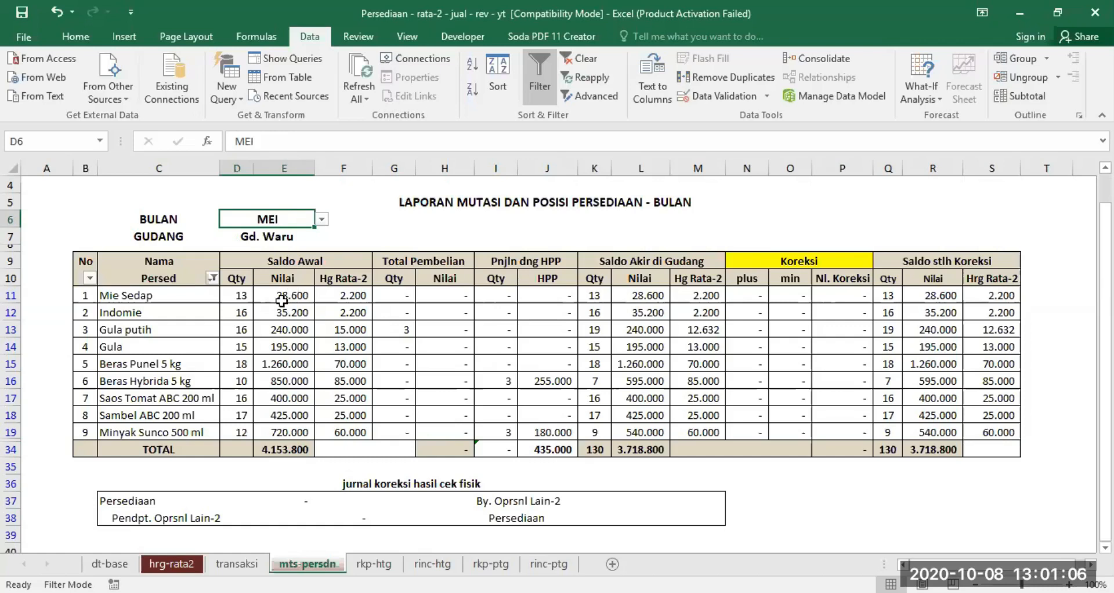
left_click(305, 289)
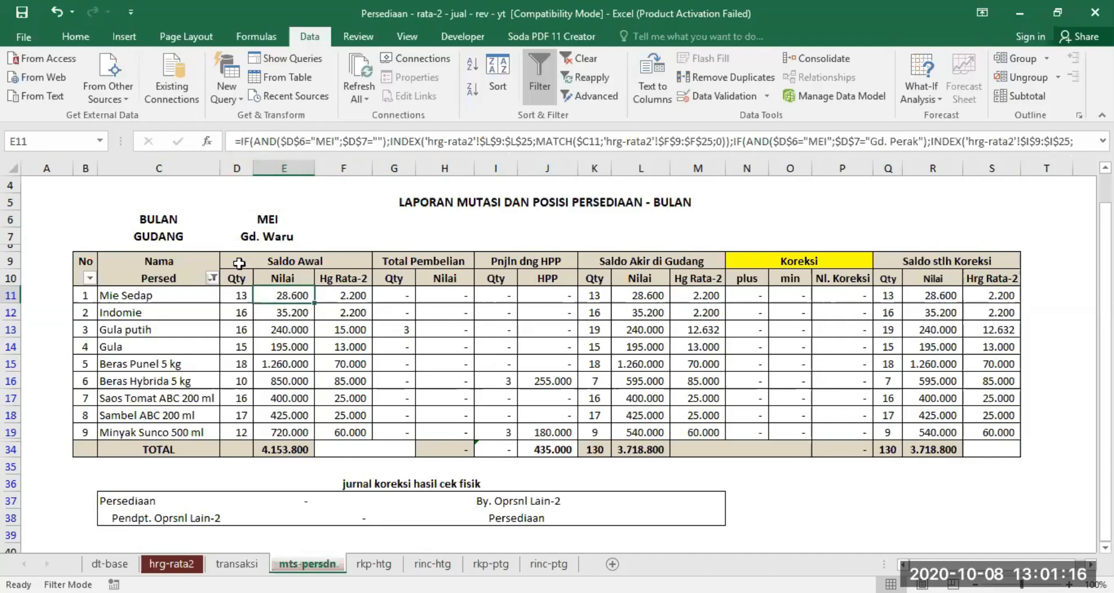
left_click(266, 219)
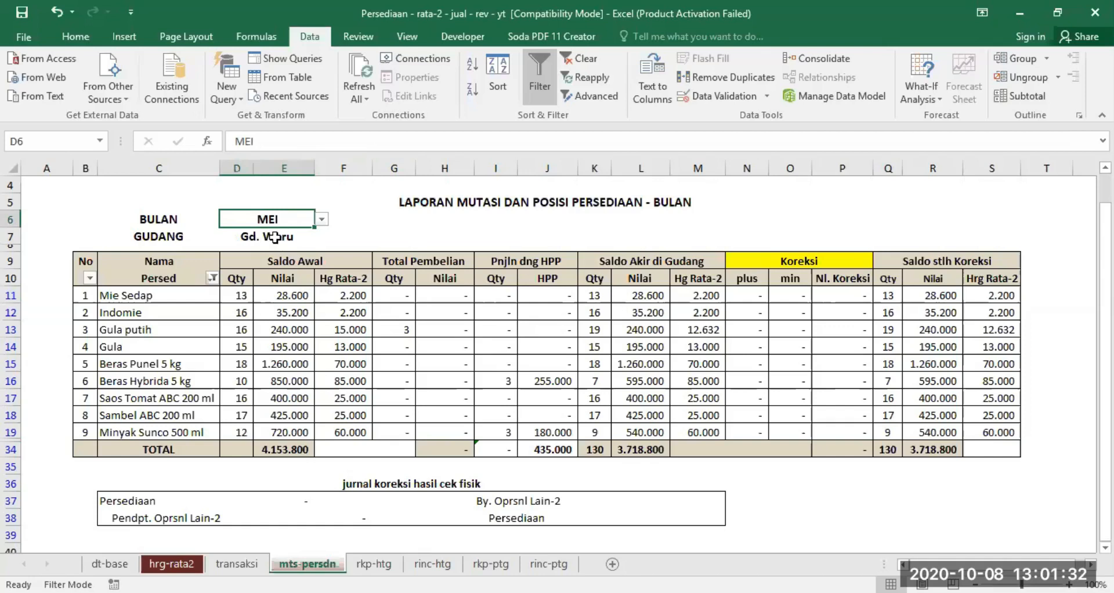
left_click(275, 236)
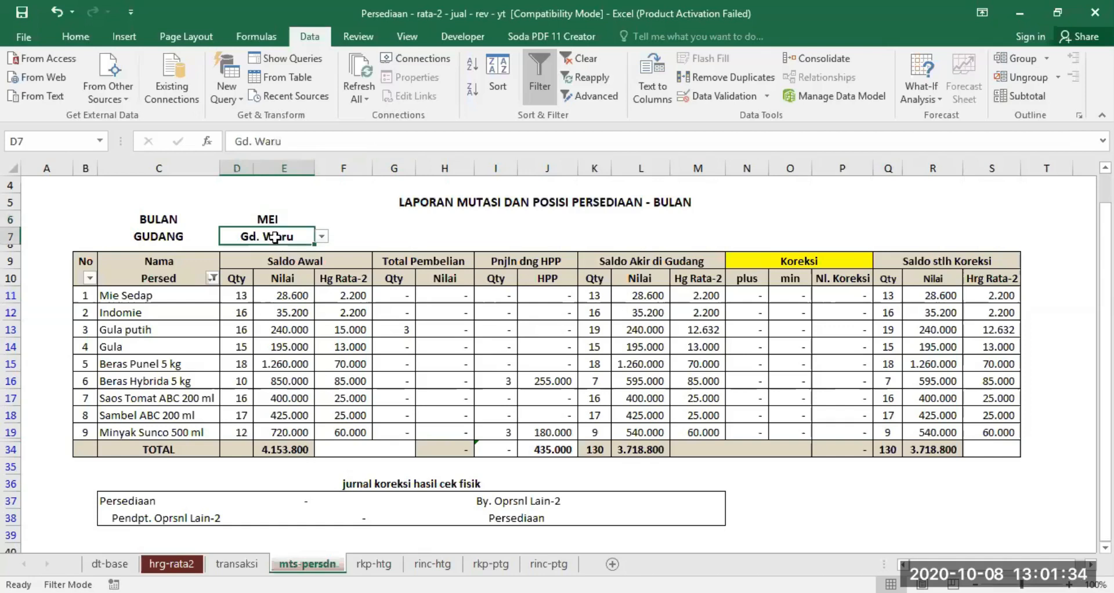